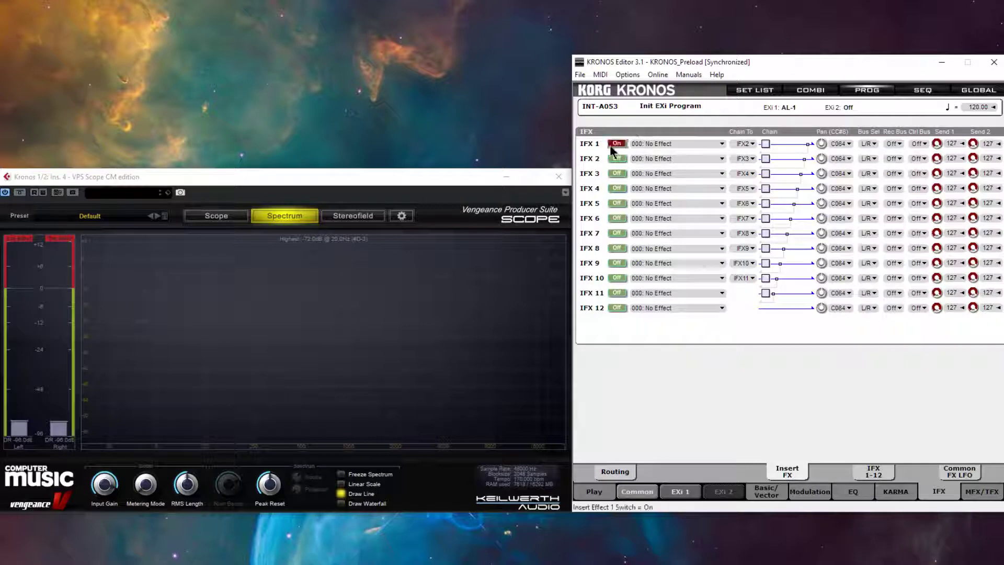
# Load 052: Stereo Random Phaser into insert effect slot IFX 1
pyautogui.click(720, 144)
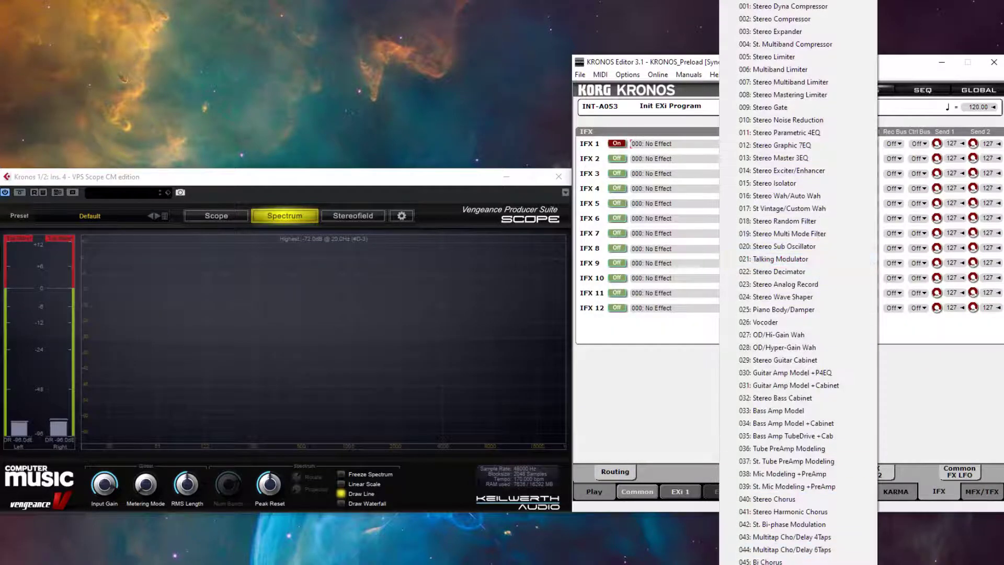
pyautogui.scroll(-2, 795, 387)
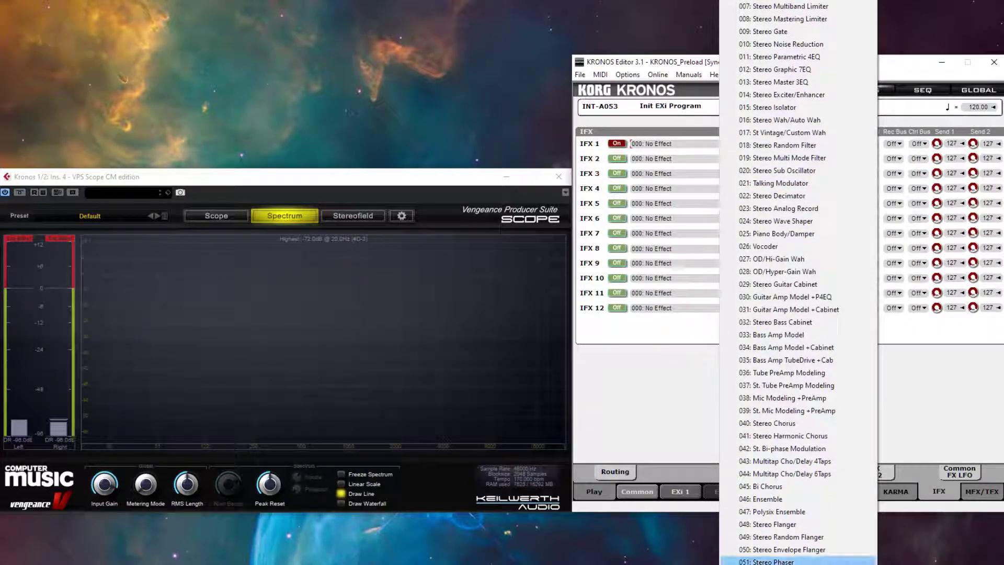
pyautogui.click(774, 559)
# Send IFX 1's output to bus 1/2 and route all EXis to IFX1
pyautogui.click(870, 144)
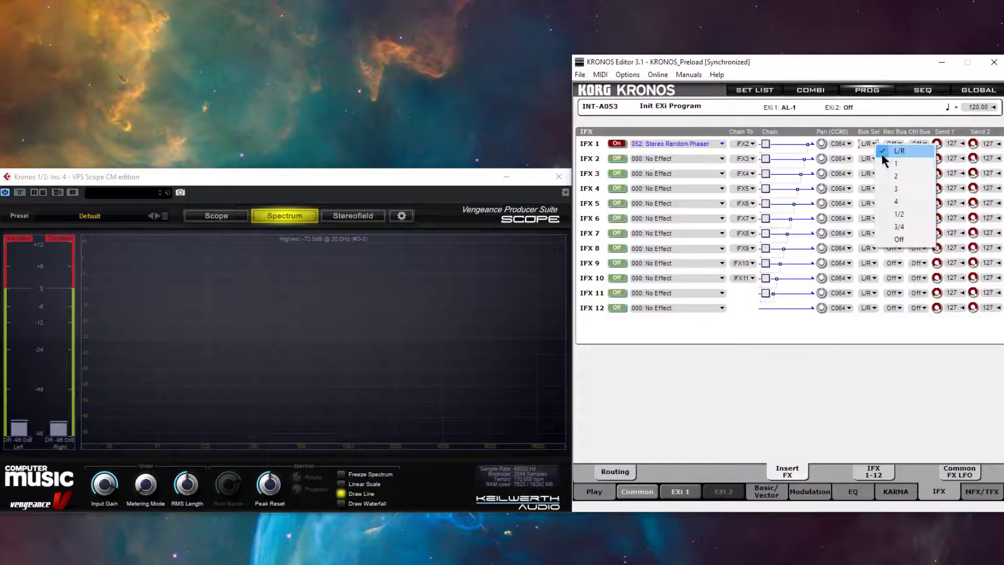
pyautogui.click(918, 215)
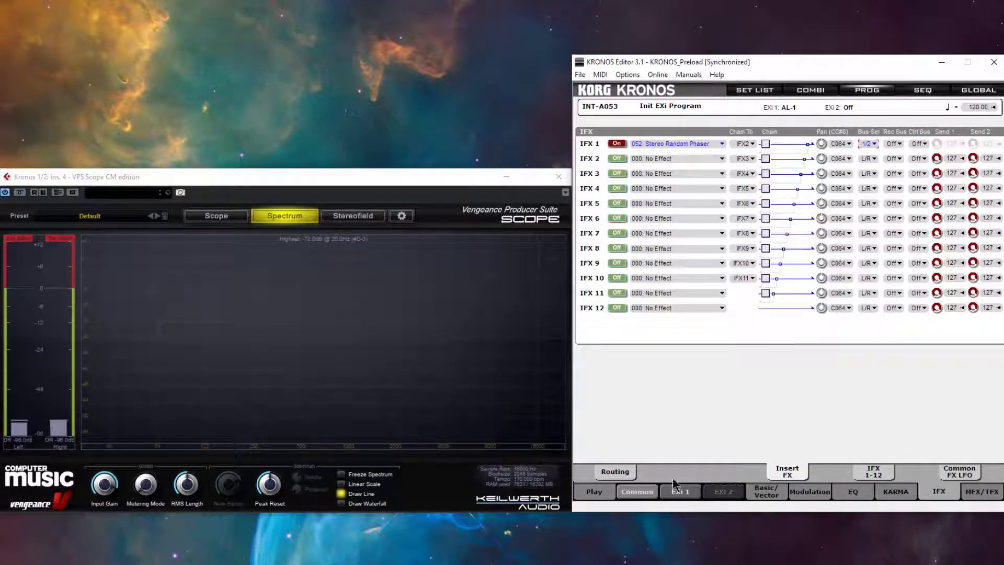
pyautogui.click(629, 470)
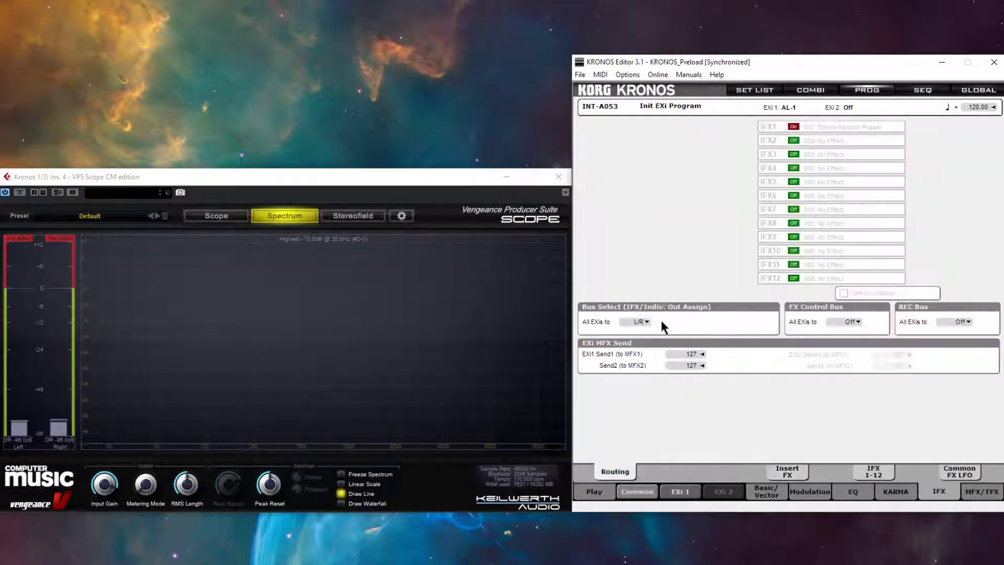
pyautogui.moveTo(628, 323); pyautogui.dragTo(632, 318)
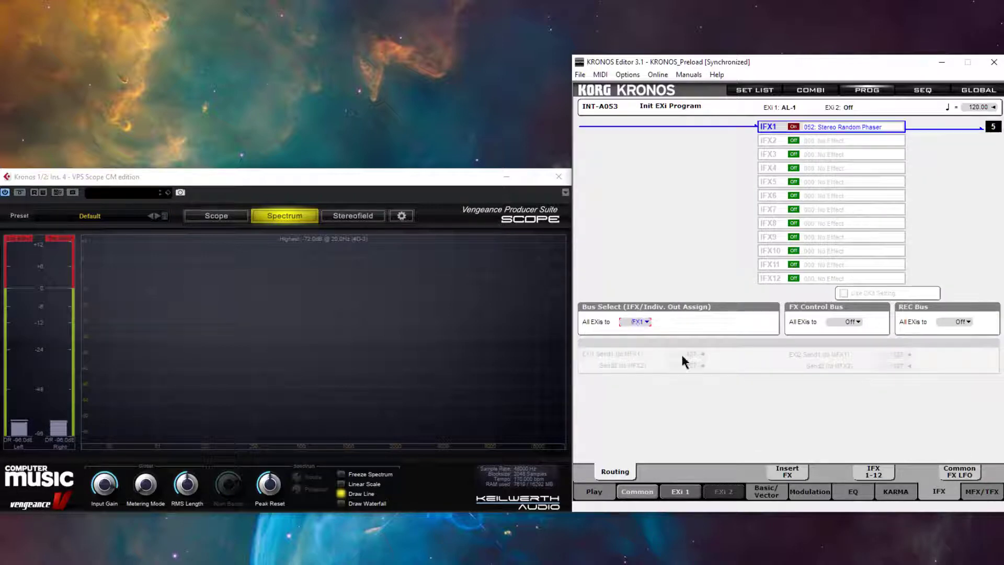
# In EXi 1, set the OSC 2 mixer level to 0 and the amp envelope's Break and Sustain levels to 99
pyautogui.click(679, 492)
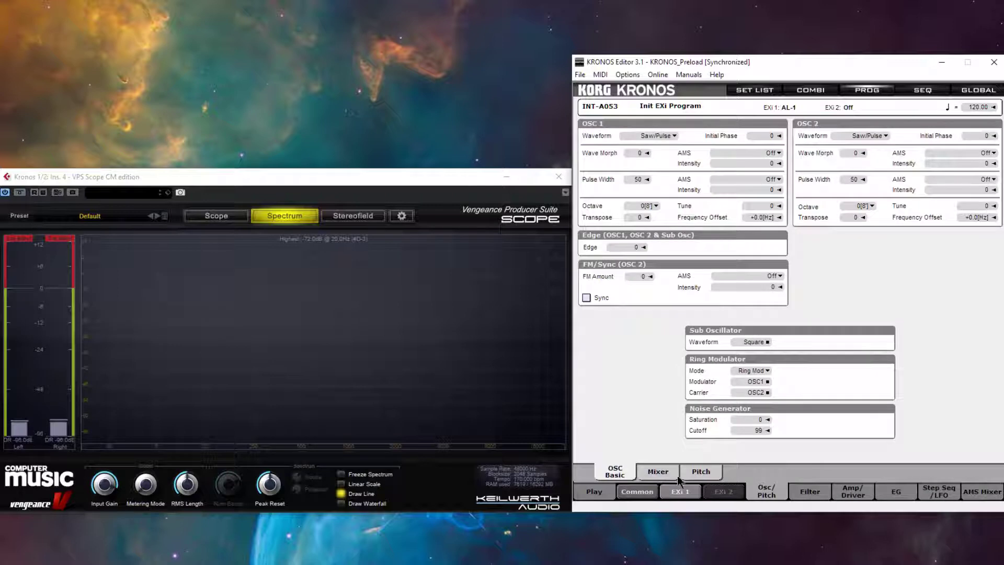
pyautogui.click(653, 470)
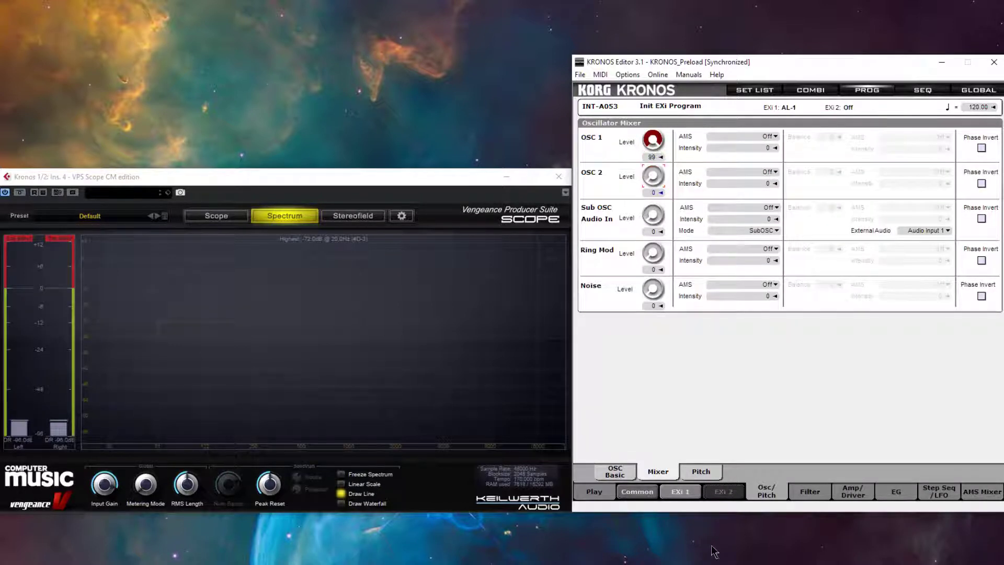
pyautogui.click(819, 493)
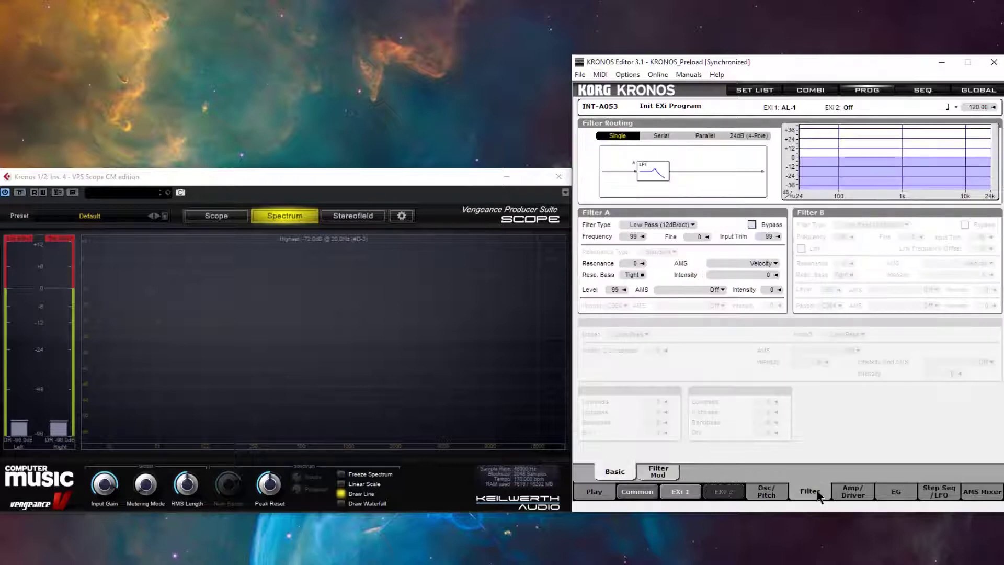
pyautogui.click(848, 493)
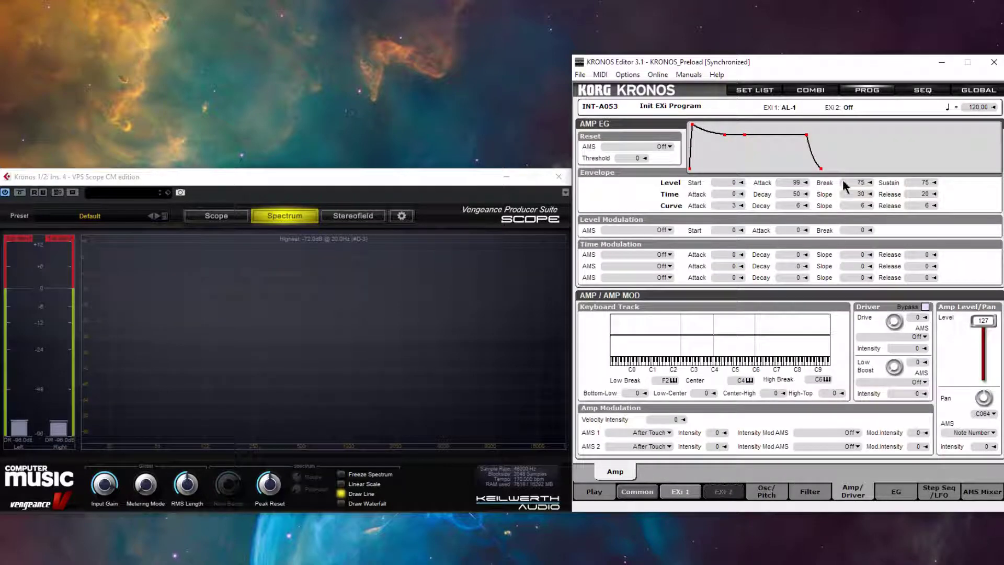
pyautogui.moveTo(861, 186); pyautogui.dragTo(893, 137)
pyautogui.moveTo(909, 185); pyautogui.dragTo(894, 37)
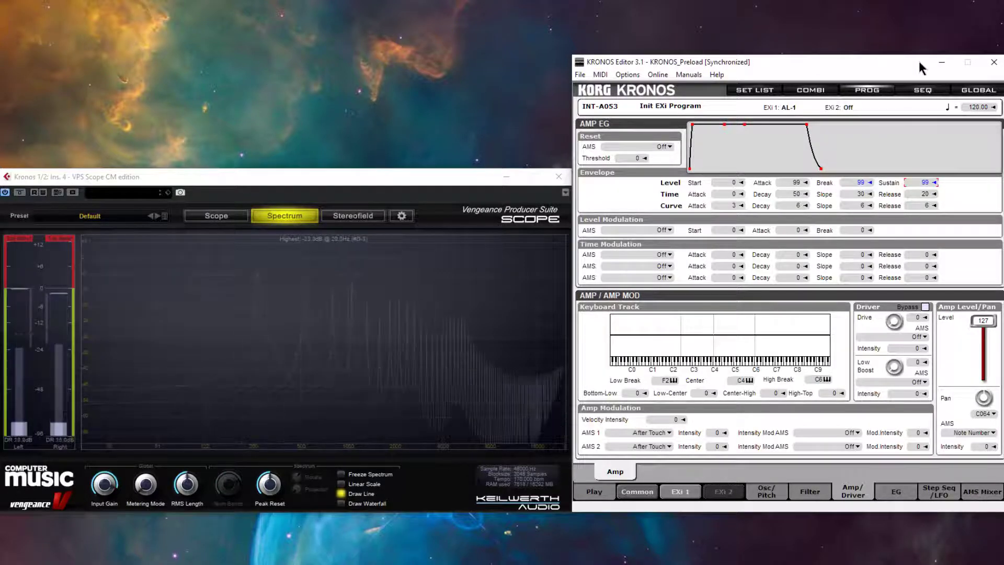
# Set the IFX1 phaser's Resonance and Depth to 0 and its Manual value to 100
pyautogui.click(637, 492)
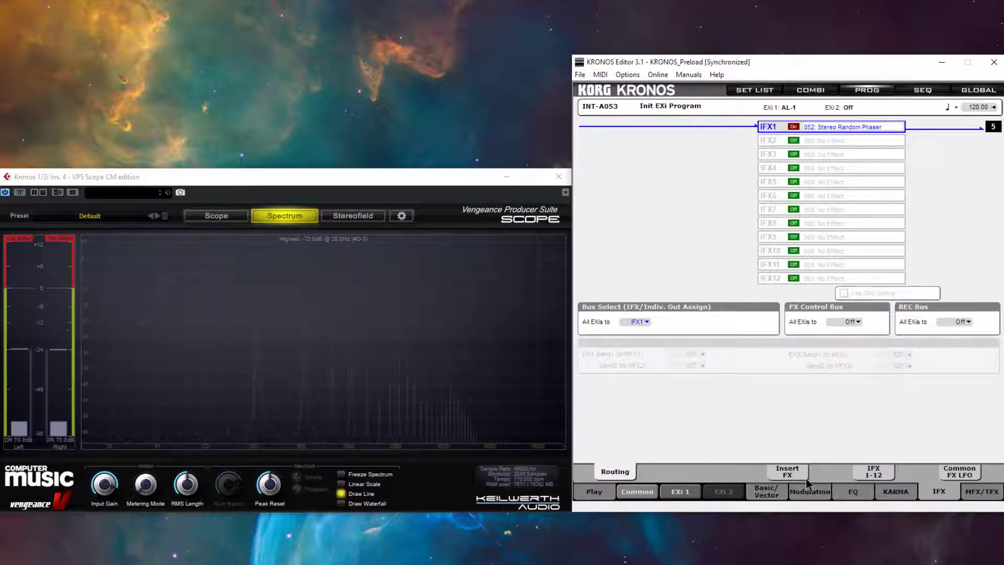
pyautogui.click(864, 477)
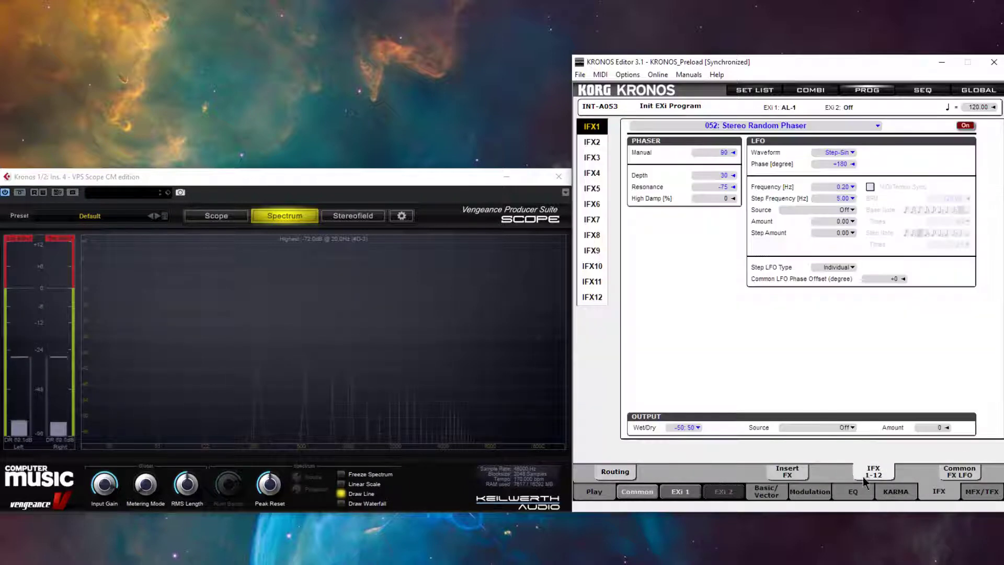
pyautogui.click(711, 186)
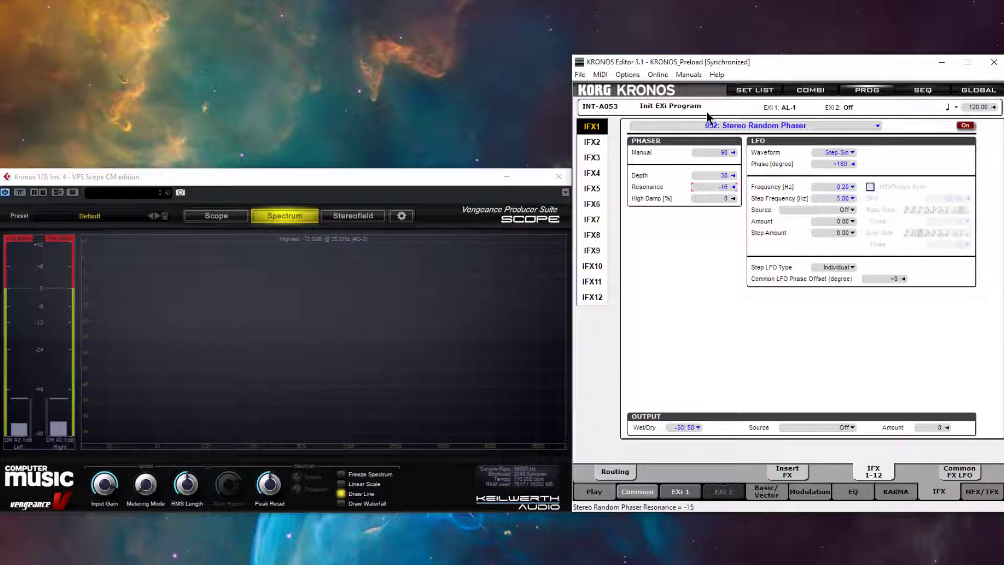
pyautogui.scroll(1, 699, 186)
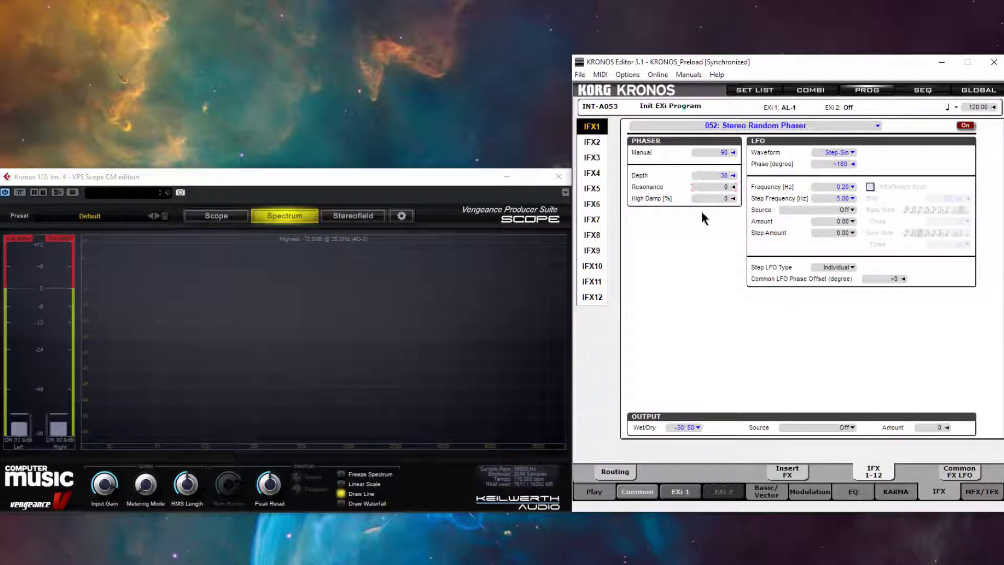
pyautogui.moveTo(710, 175); pyautogui.dragTo(713, 239)
pyautogui.click(716, 153)
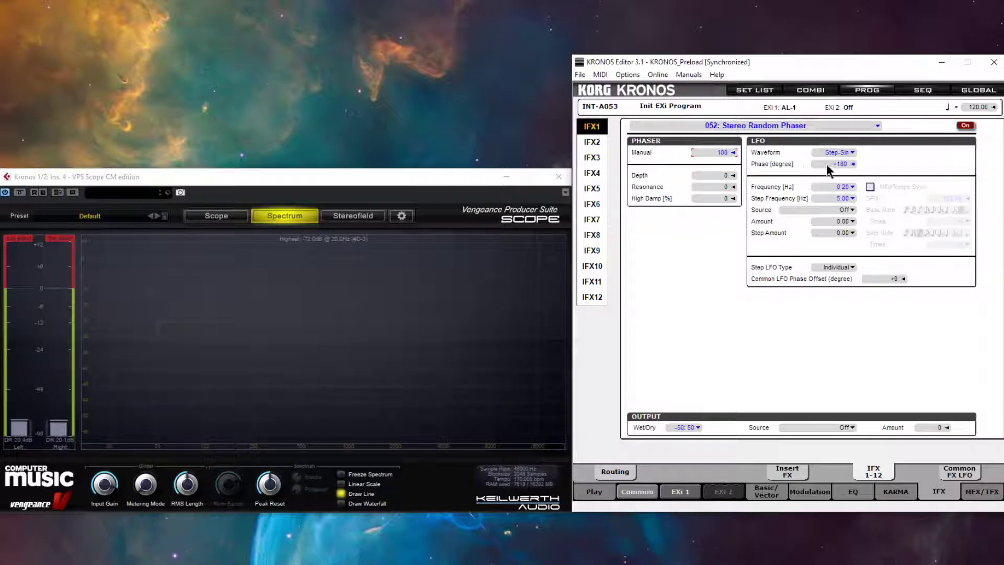
# Set the phaser's LFO phase to +0 degrees and enable its MIDI/Tempo Sync
pyautogui.scroll(-4, 826, 164)
pyautogui.scroll(-10, 816, 166)
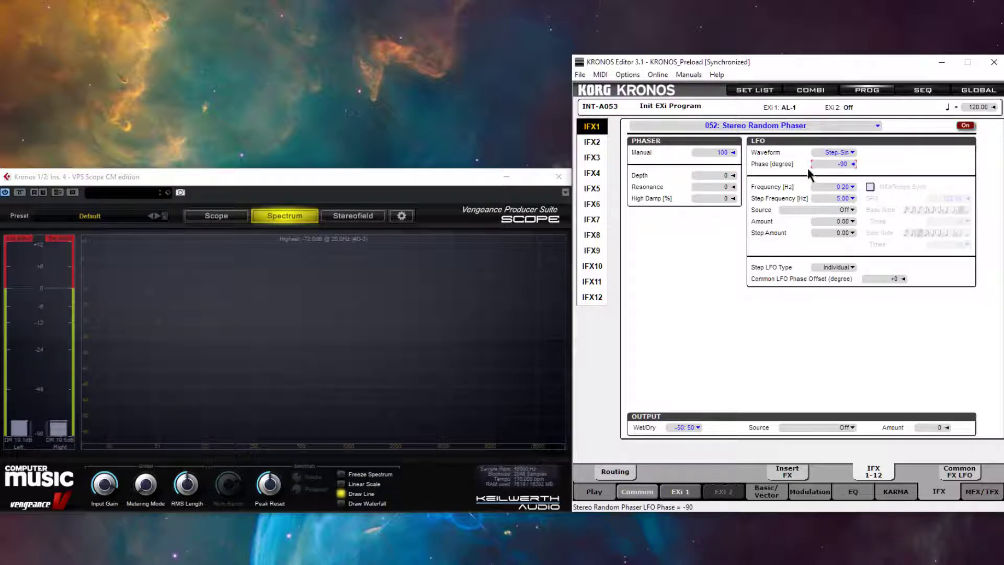
pyautogui.scroll(1, 821, 171)
pyautogui.click(870, 187)
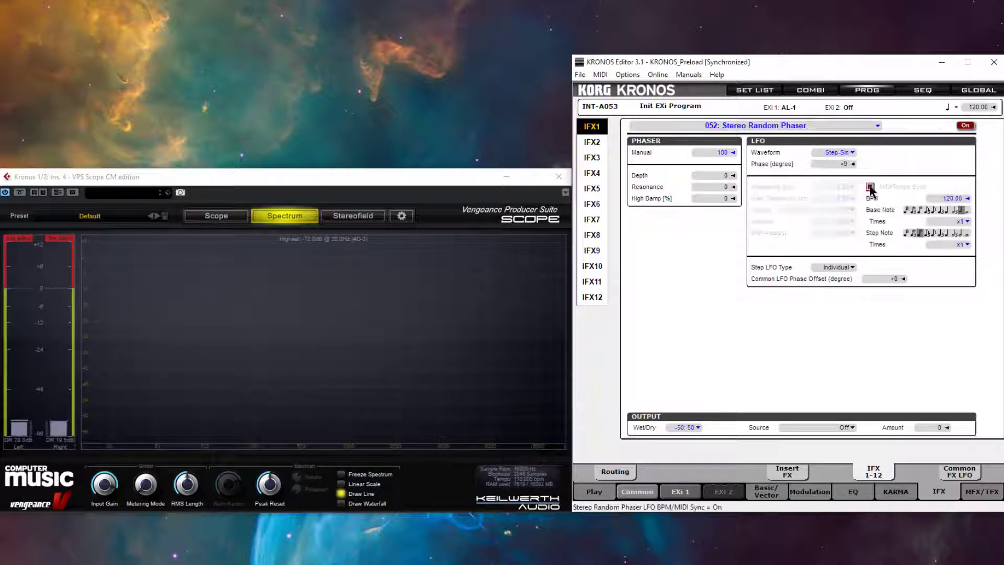
# Set the program tempo to 170 BPM
pyautogui.click(976, 107)
pyautogui.write('170')
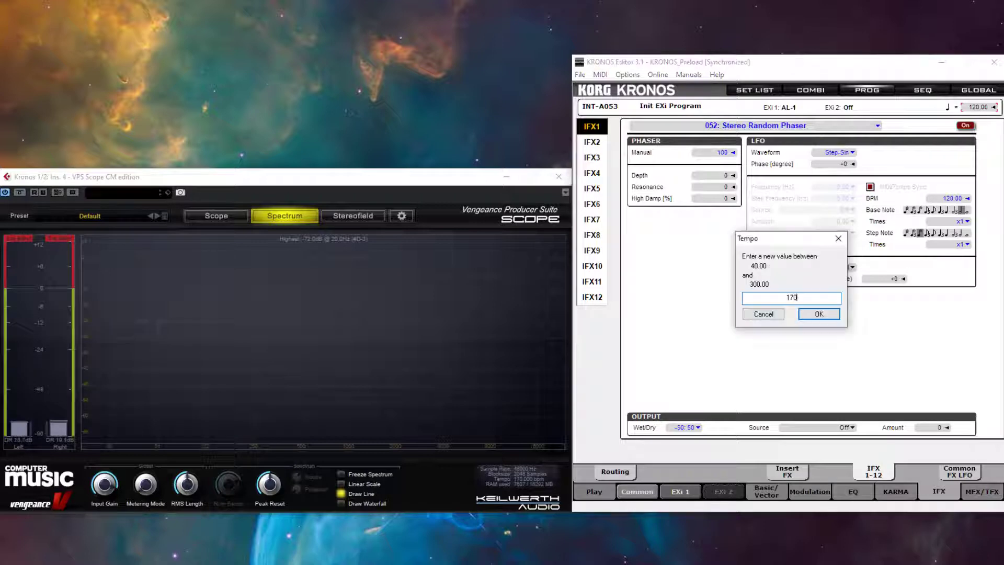
pyautogui.press('Return')
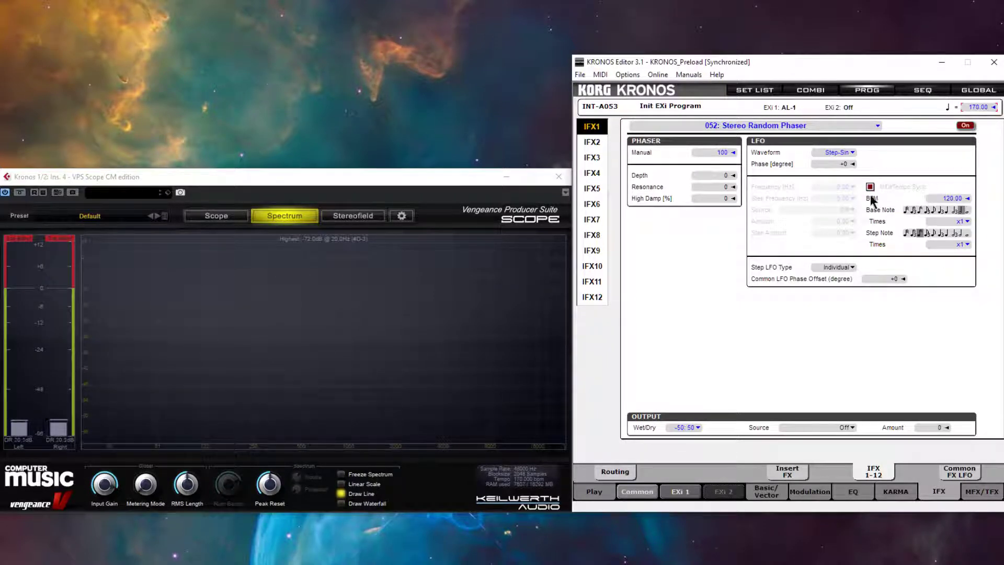
# Set the phaser LFO's BPM to MIDI and its Step LFO Type to Common 1
pyautogui.doubleClick(946, 198)
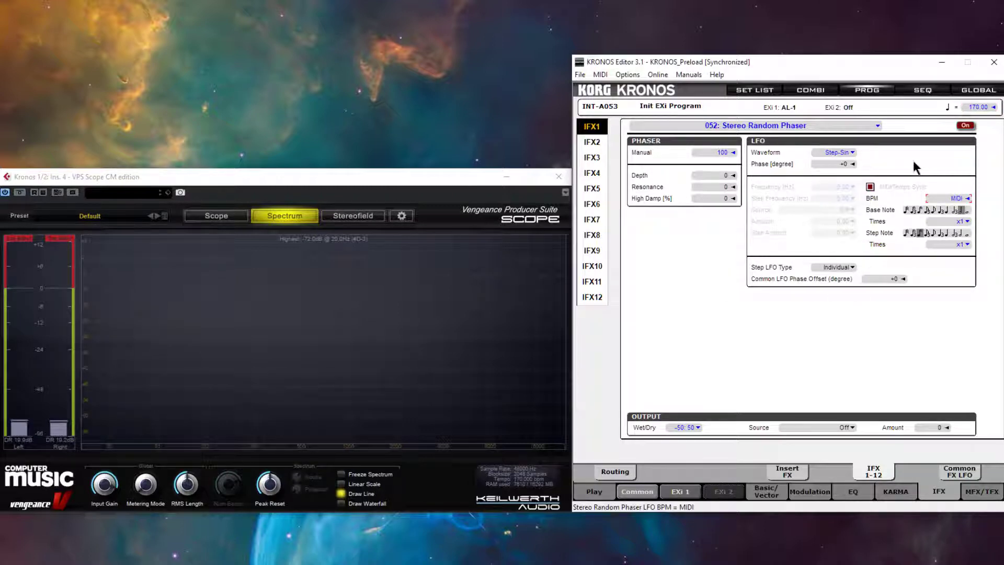
pyautogui.click(851, 267)
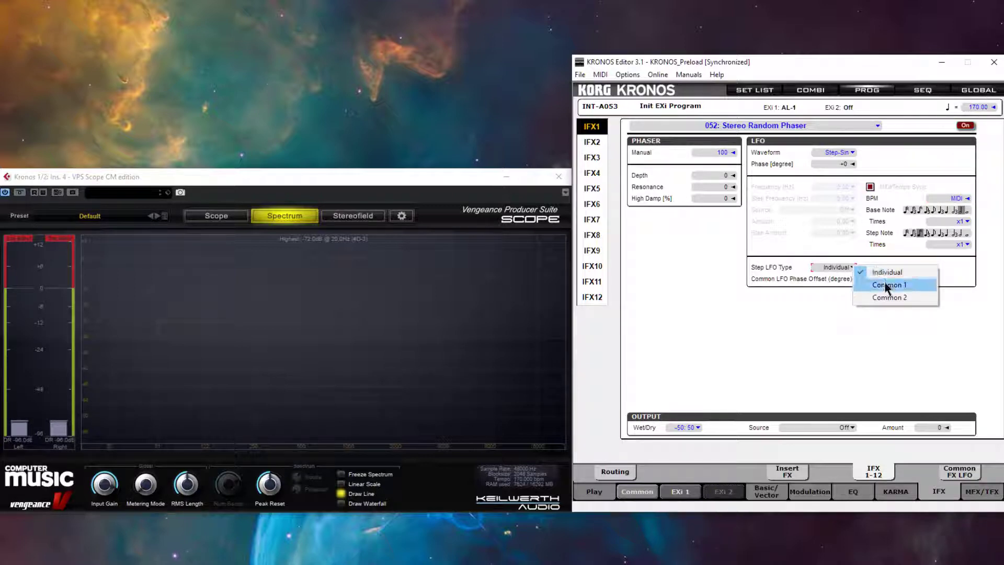
pyautogui.click(879, 285)
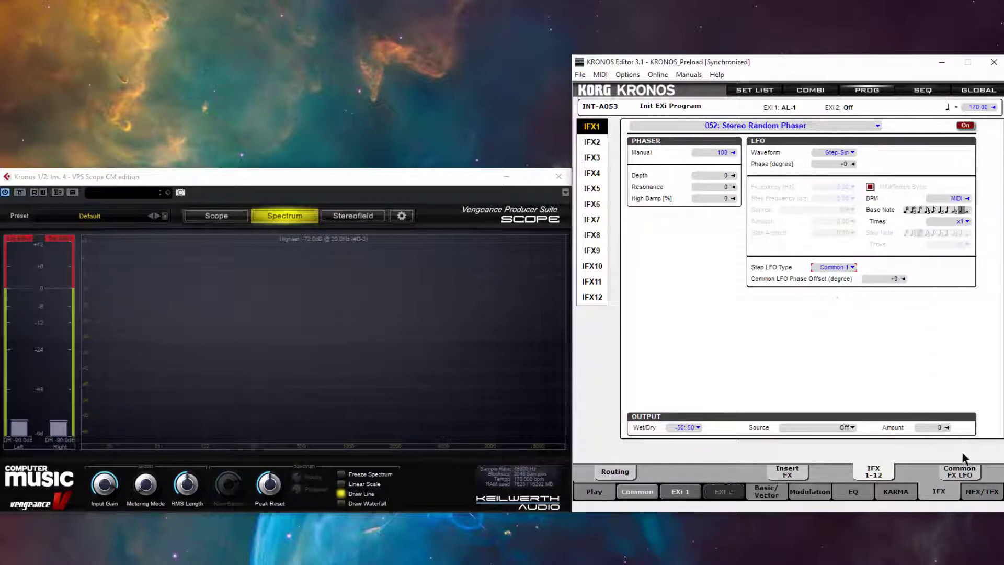
# Enable Sync (Reset) for Common FX LFO 1 with Gate 1 as its source
pyautogui.click(957, 473)
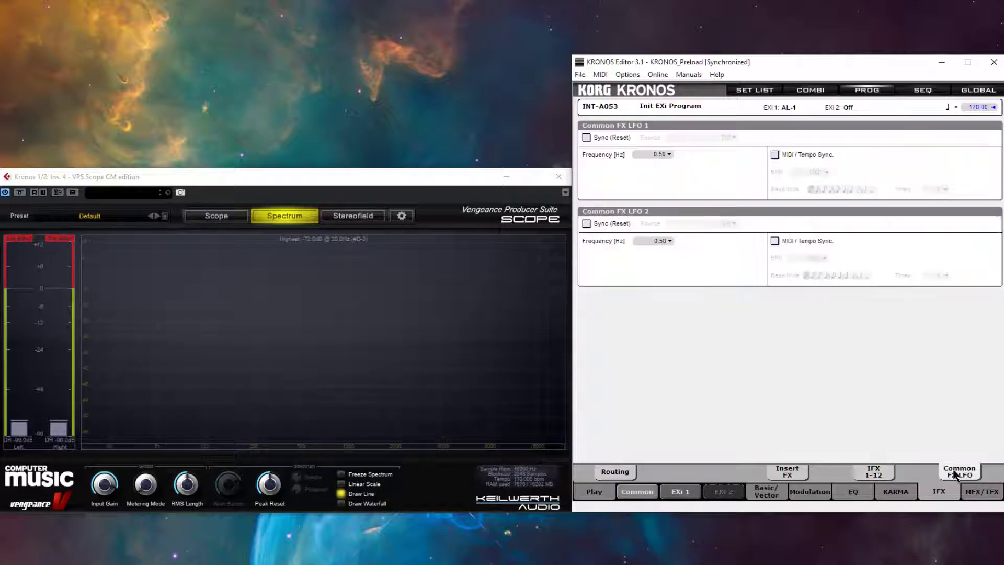
pyautogui.click(587, 138)
pyautogui.click(736, 137)
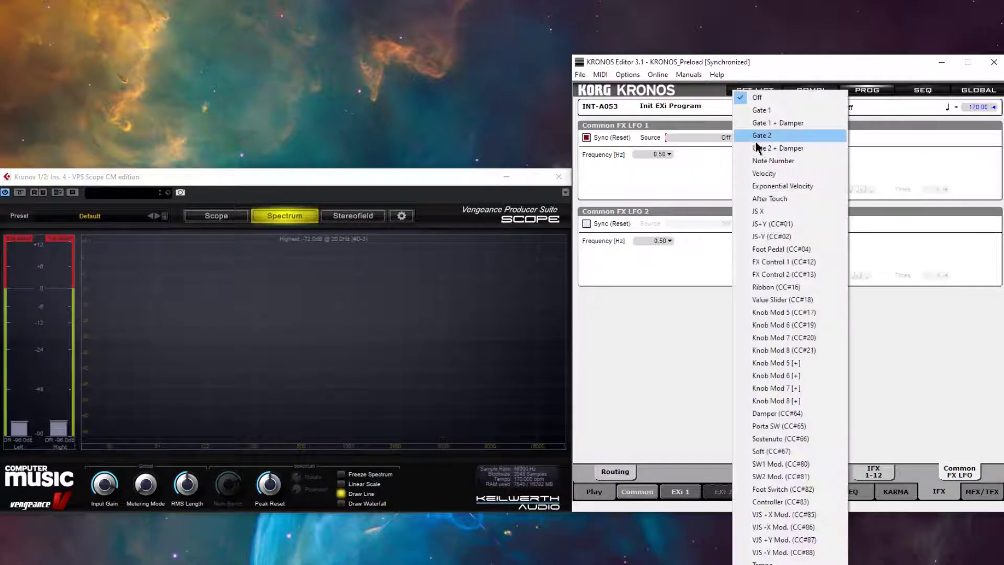
pyautogui.click(781, 109)
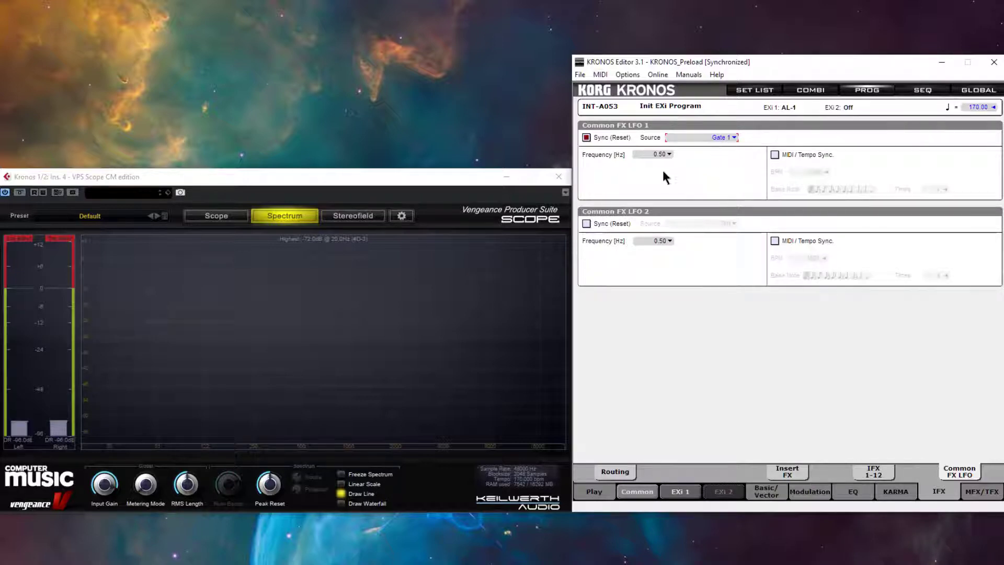
# Turn on MIDI/Tempo Sync for Common FX LFO 1, choose a longer base note and set Times to 1
pyautogui.click(774, 155)
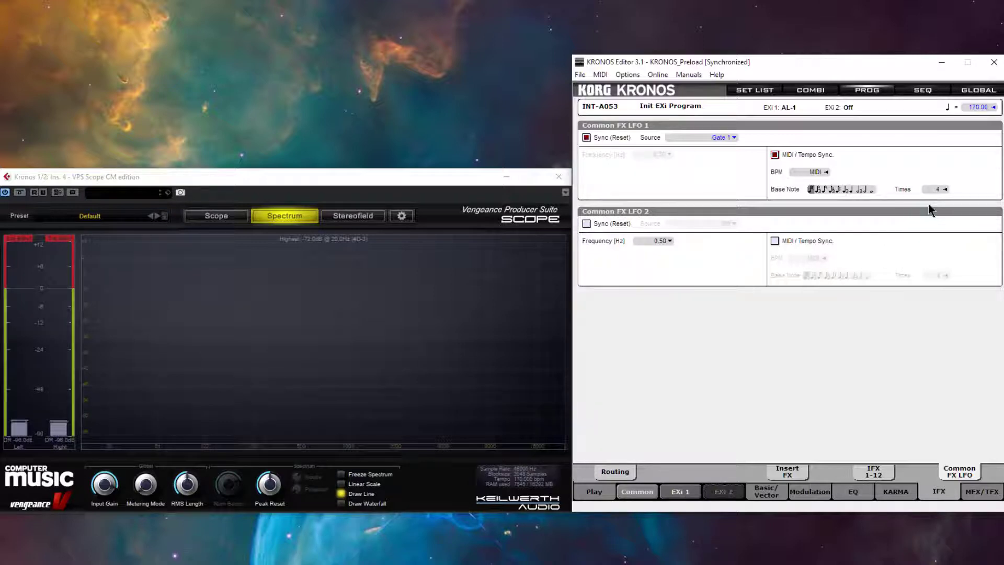
pyautogui.click(839, 190)
pyautogui.moveTo(936, 189); pyautogui.dragTo(941, 328)
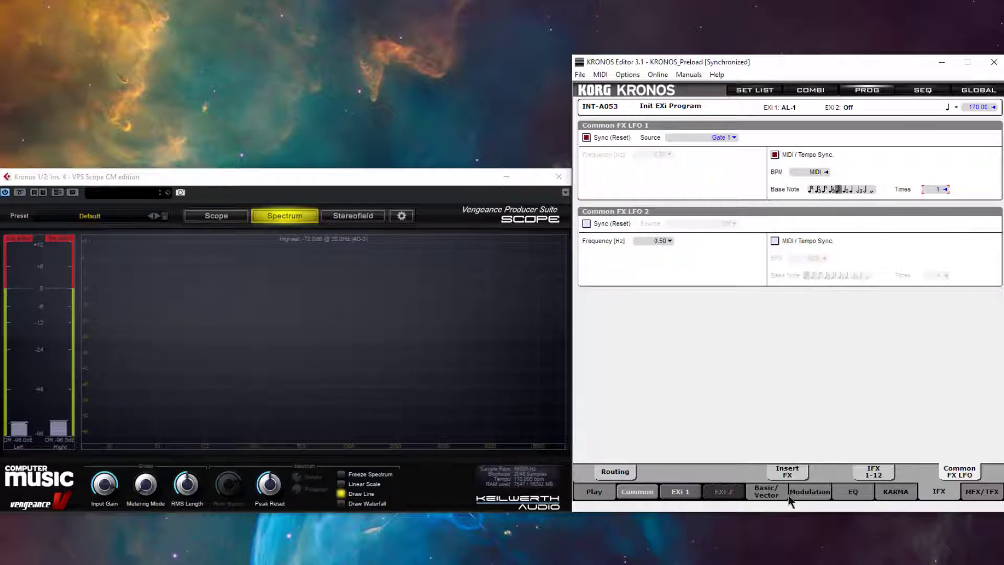
# In EXi 1's oscillator mixer, set the OSC 1 level to 0 and the Noise level to 18
pyautogui.click(677, 491)
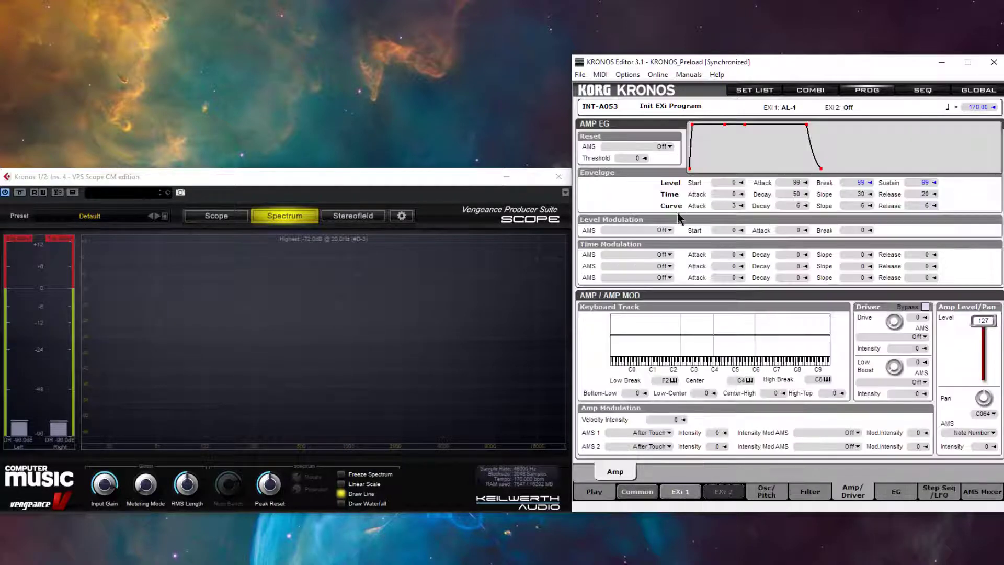
pyautogui.click(773, 497)
pyautogui.click(660, 474)
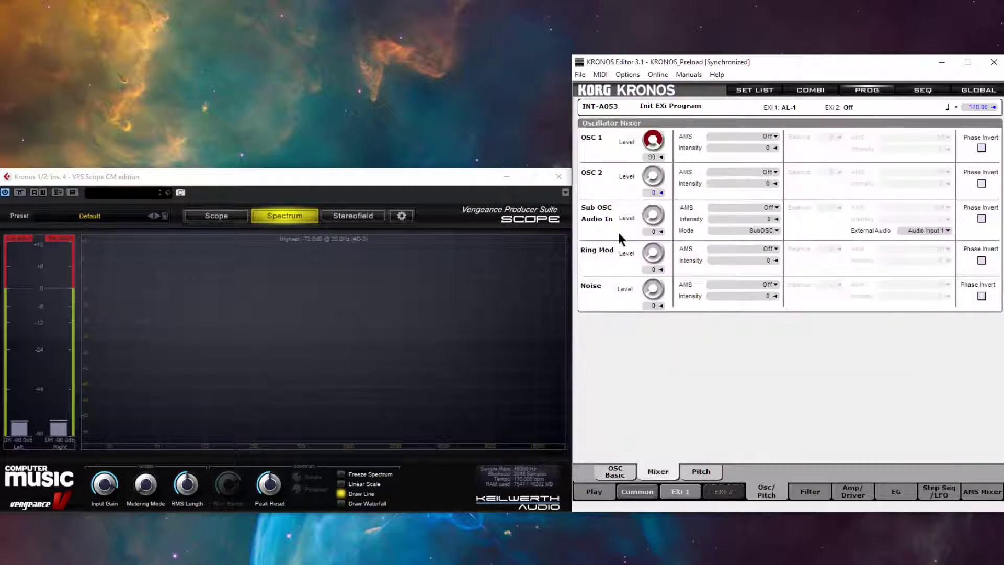
pyautogui.moveTo(653, 140); pyautogui.dragTo(653, 288)
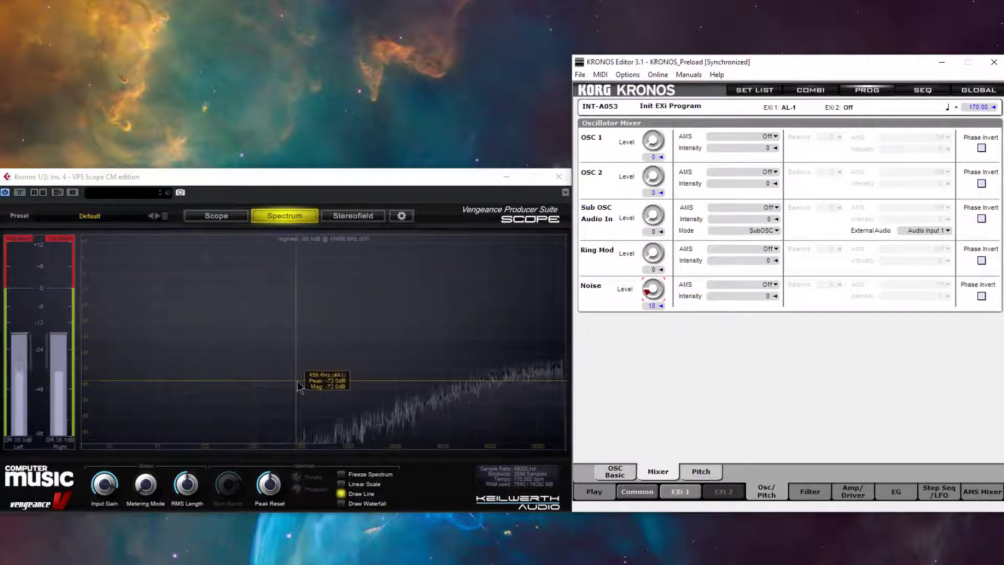
# Set the IFX1 Stereo Random Phaser's Manual value to 85
pyautogui.click(808, 492)
pyautogui.click(775, 494)
pyautogui.click(638, 492)
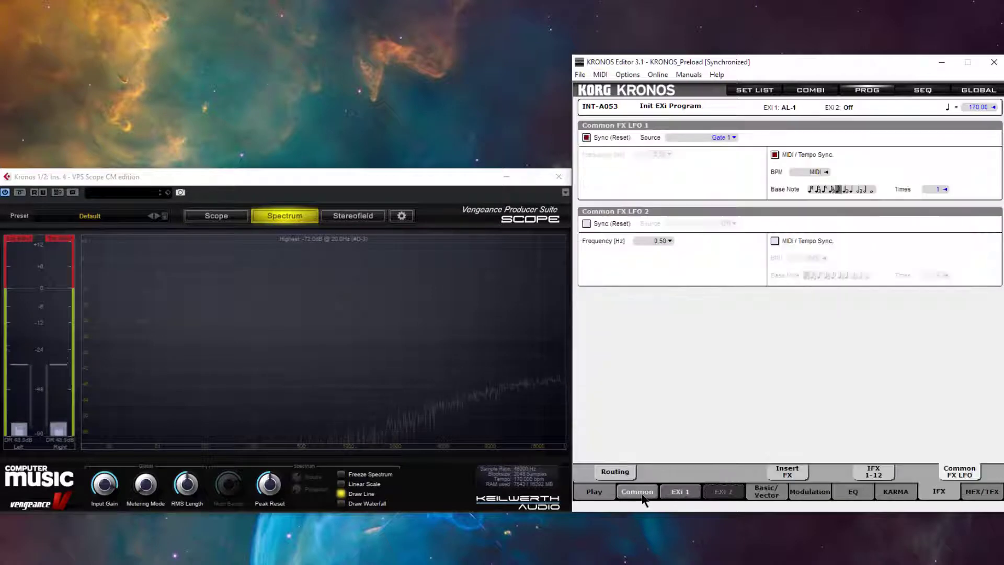
pyautogui.click(874, 471)
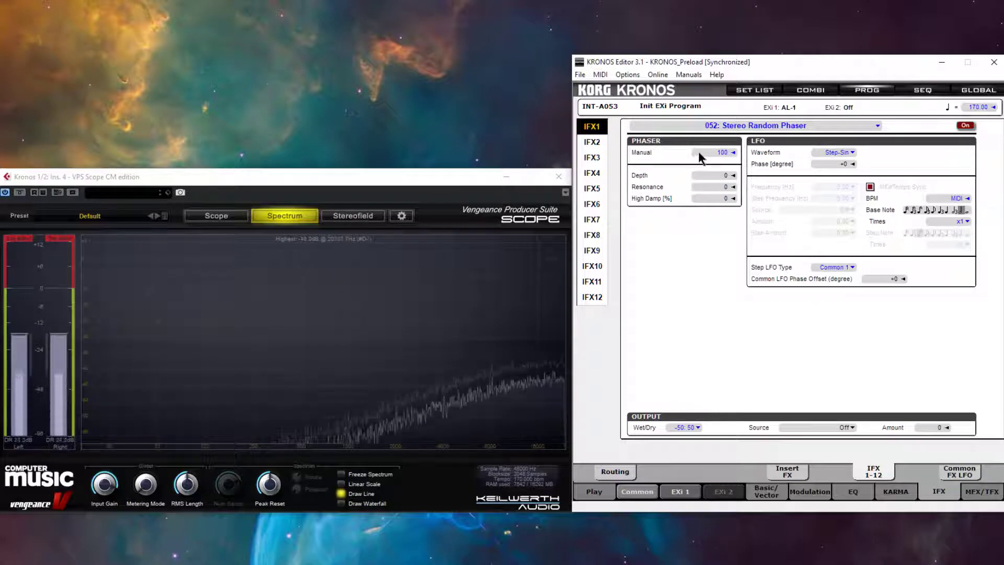
pyautogui.moveTo(708, 153)
pyautogui.mouseDown()
pyautogui.moveTo(705, 140)
pyautogui.moveTo(703, 165)
pyautogui.moveTo(703, 155)
pyautogui.mouseUp()
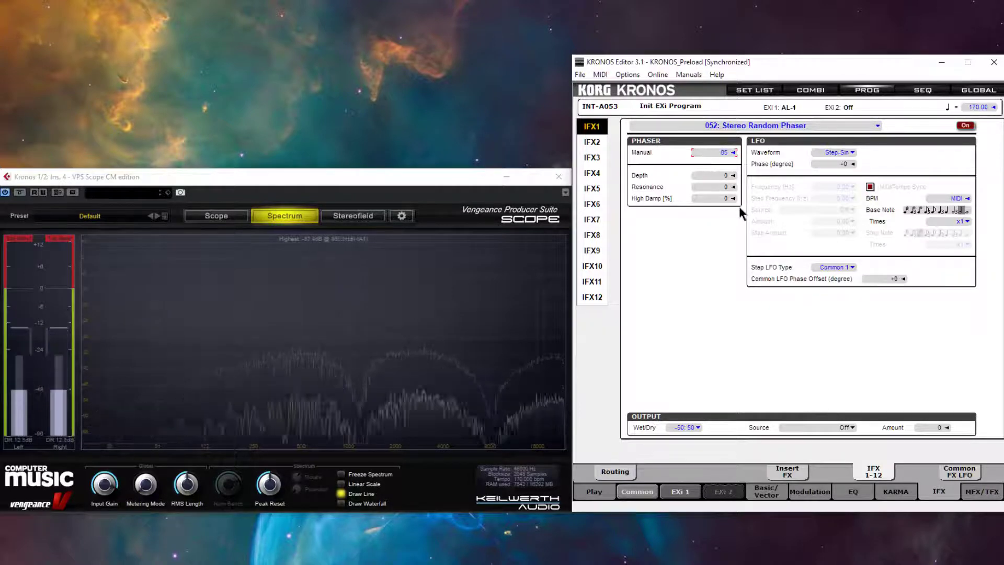
# Keep the IFX1 phaser's LFO waveform at Step-Sin and set its Depth to 40
pyautogui.click(853, 153)
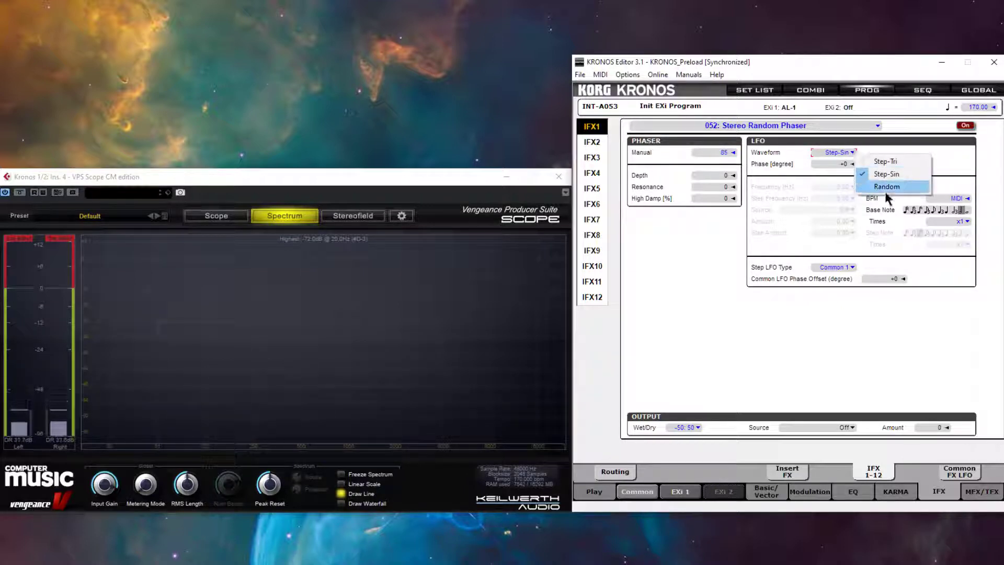
pyautogui.click(783, 221)
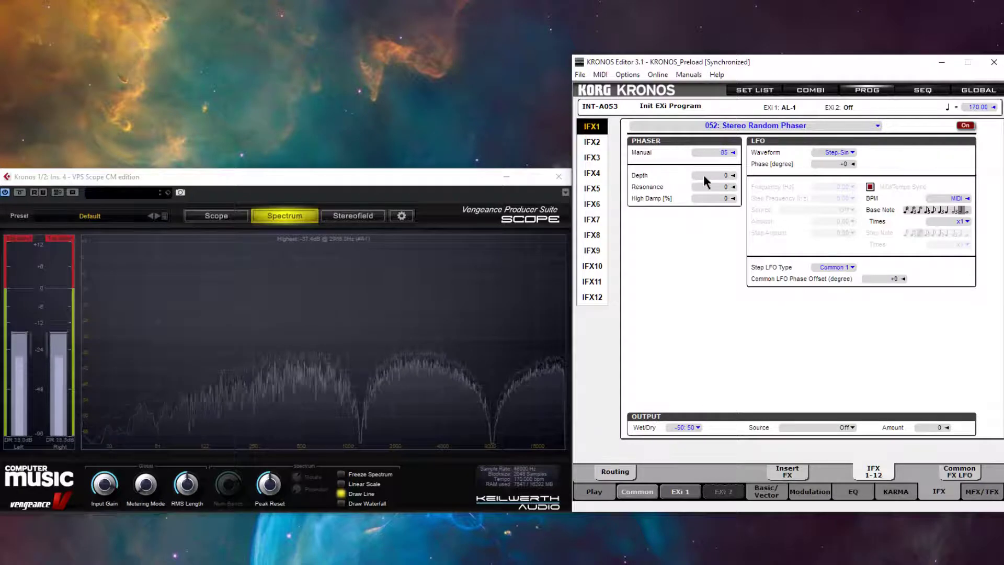
pyautogui.moveTo(704, 175); pyautogui.dragTo(704, 131)
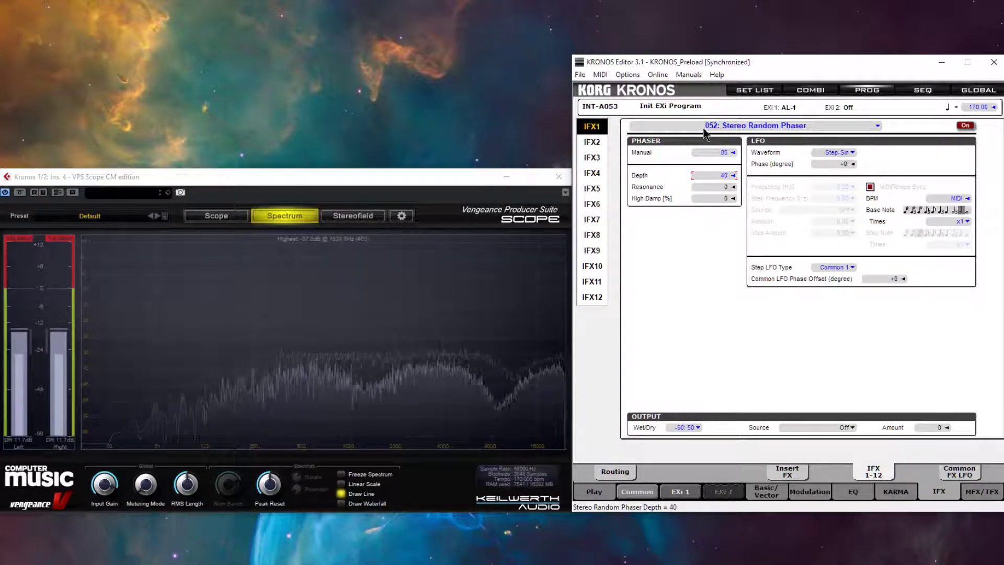
pyautogui.click(966, 210)
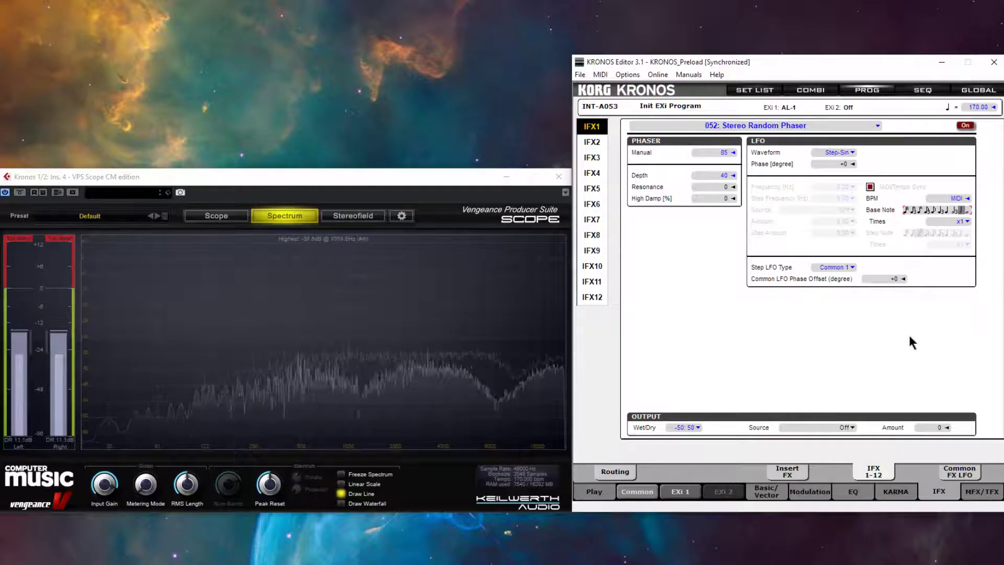
# Check the Common FX LFO 1 settings, and set the IFX1 phaser's Depth to 0 and Resonance to -80
pyautogui.click(963, 474)
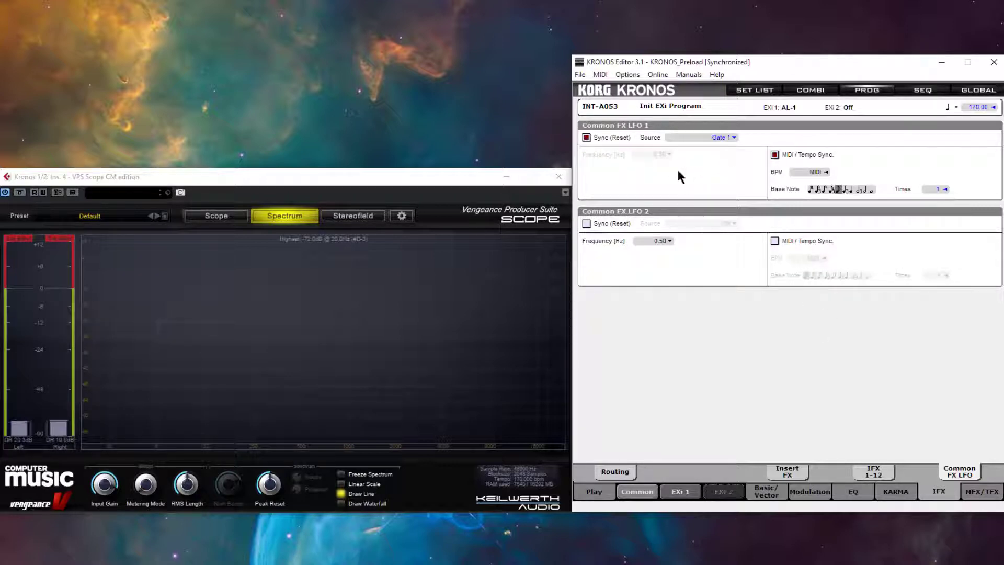
pyautogui.click(877, 470)
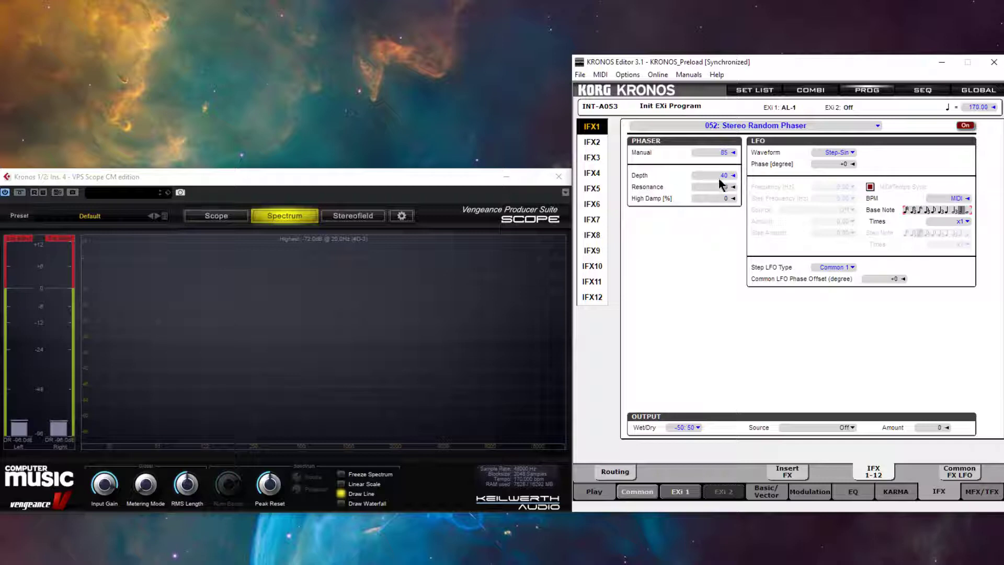
pyautogui.moveTo(720, 180); pyautogui.dragTo(708, 352)
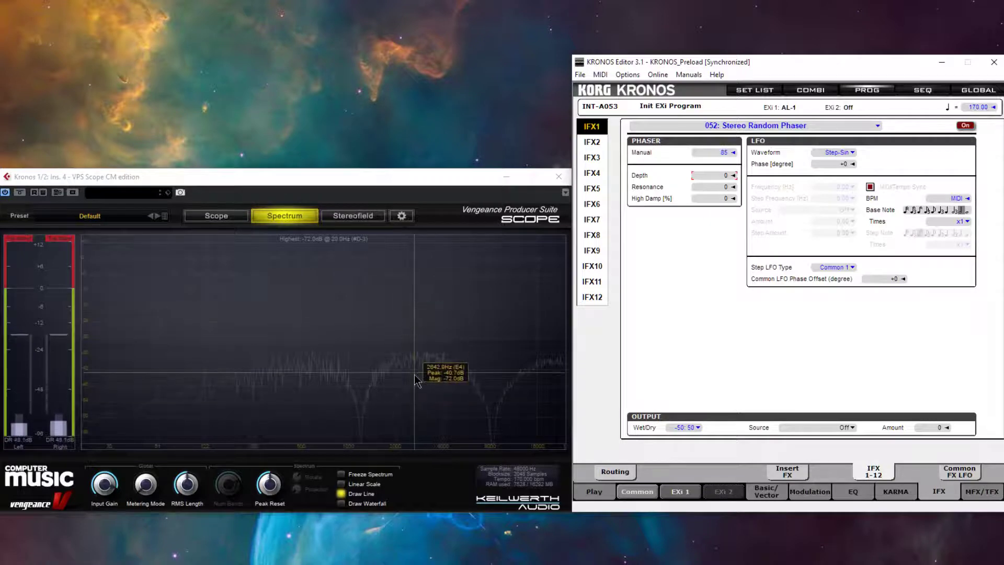
pyautogui.moveTo(708, 187); pyautogui.dragTo(695, 280)
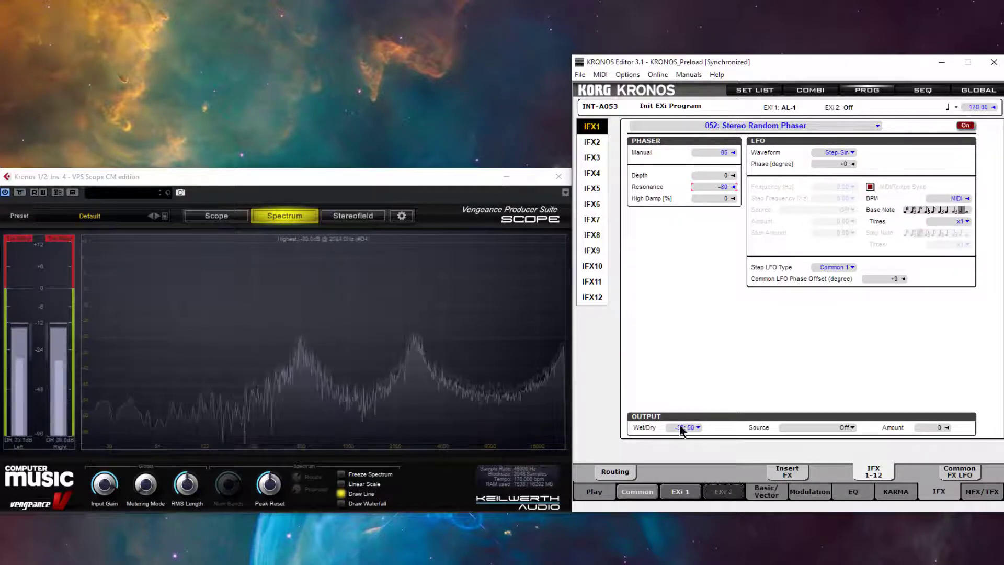
# Try IFX1 Wet/Dry balances of -72:28 and -33:67, and return the balance to -50:50
pyautogui.moveTo(684, 428); pyautogui.dragTo(676, 456)
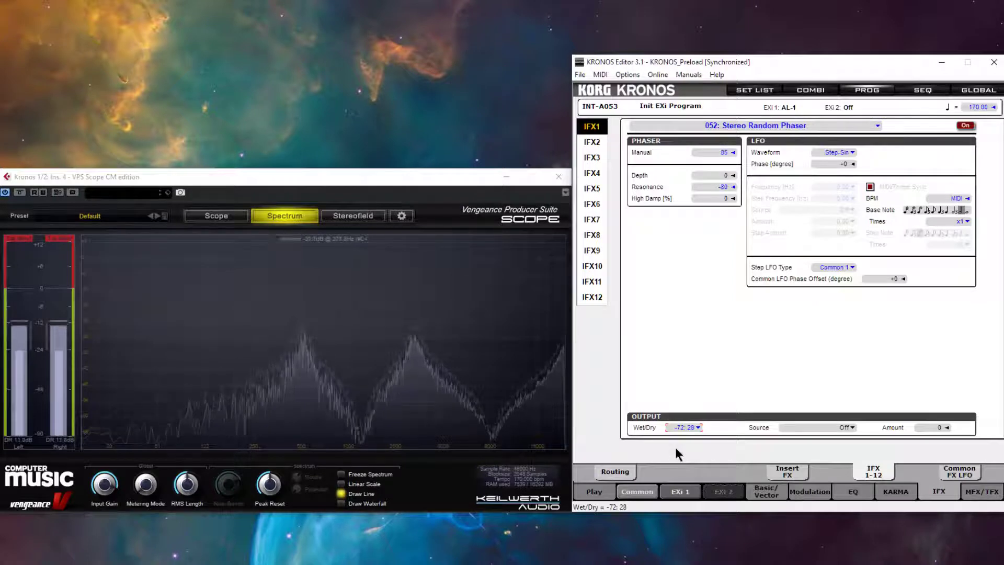
pyautogui.moveTo(676, 447); pyautogui.dragTo(676, 445)
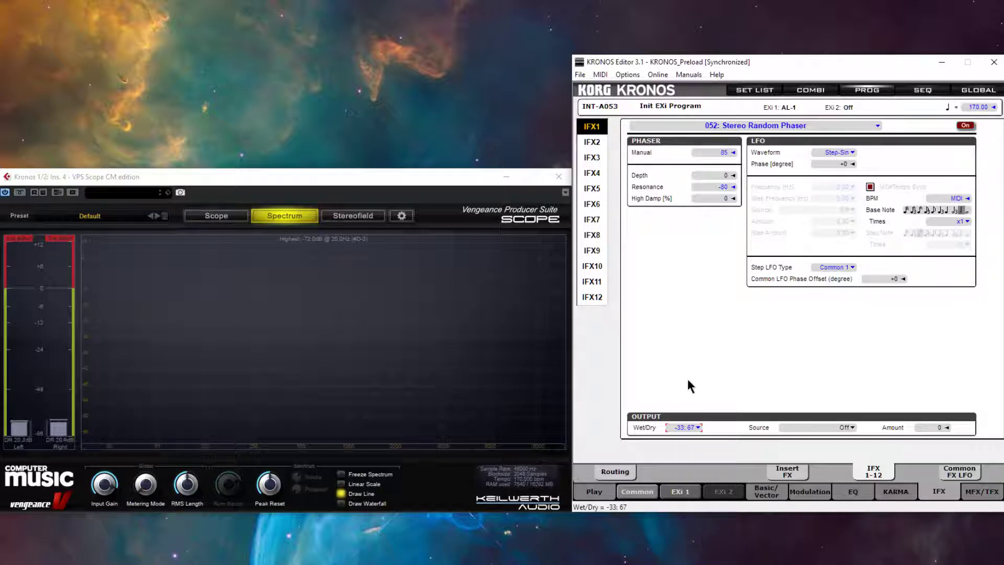
pyautogui.moveTo(688, 387); pyautogui.dragTo(686, 400)
# Set the IFX1 phaser's High Damp to 90% and its Depth to 32
pyautogui.moveTo(714, 193); pyautogui.dragTo(708, 152)
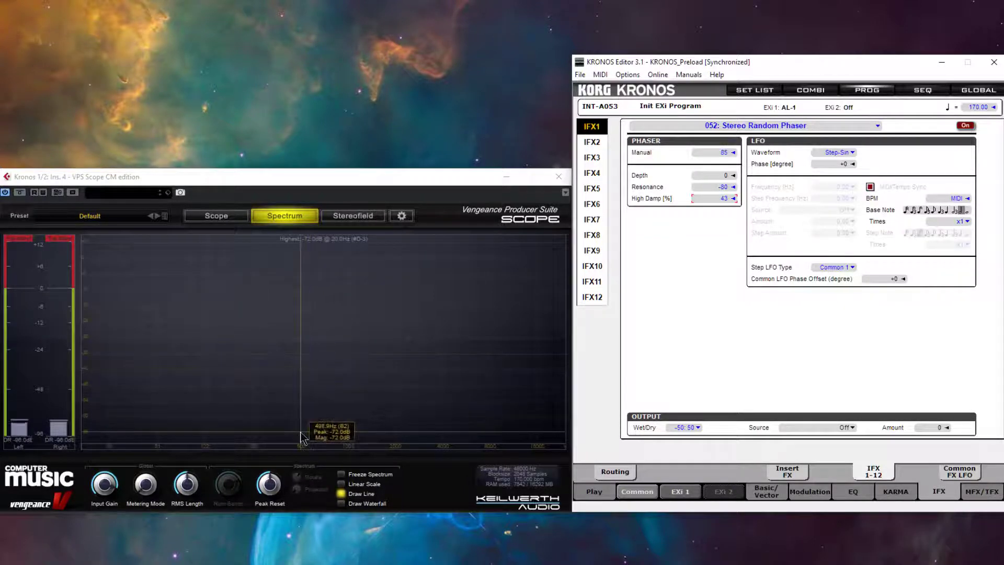
pyautogui.moveTo(268, 480)
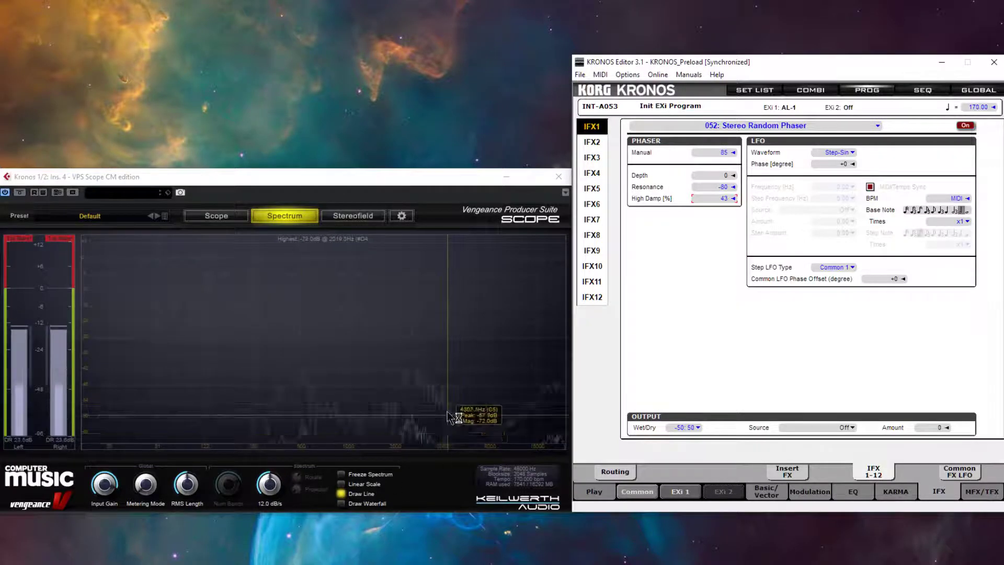
pyautogui.moveTo(700, 207); pyautogui.dragTo(699, 145)
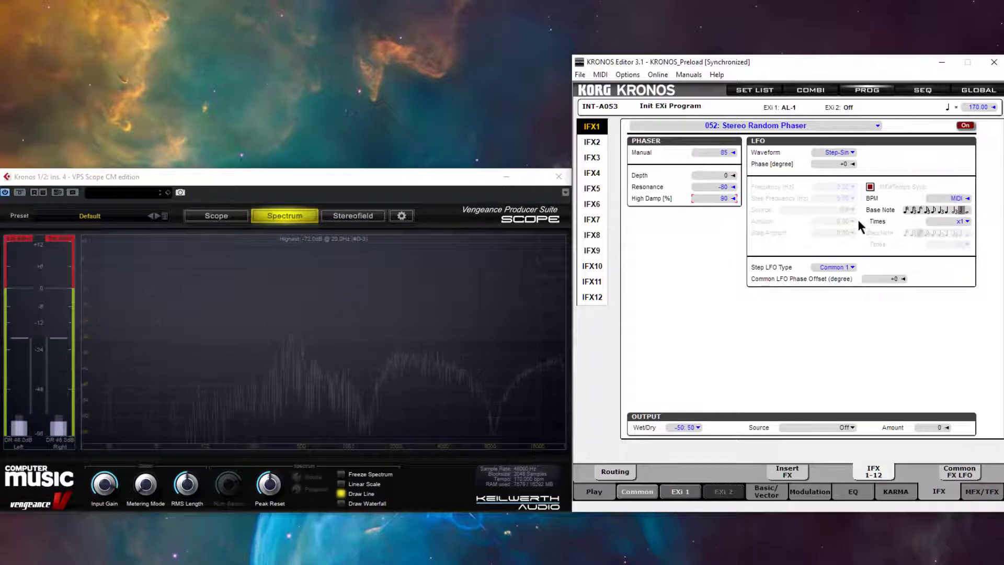
pyautogui.moveTo(702, 175); pyautogui.dragTo(701, 152)
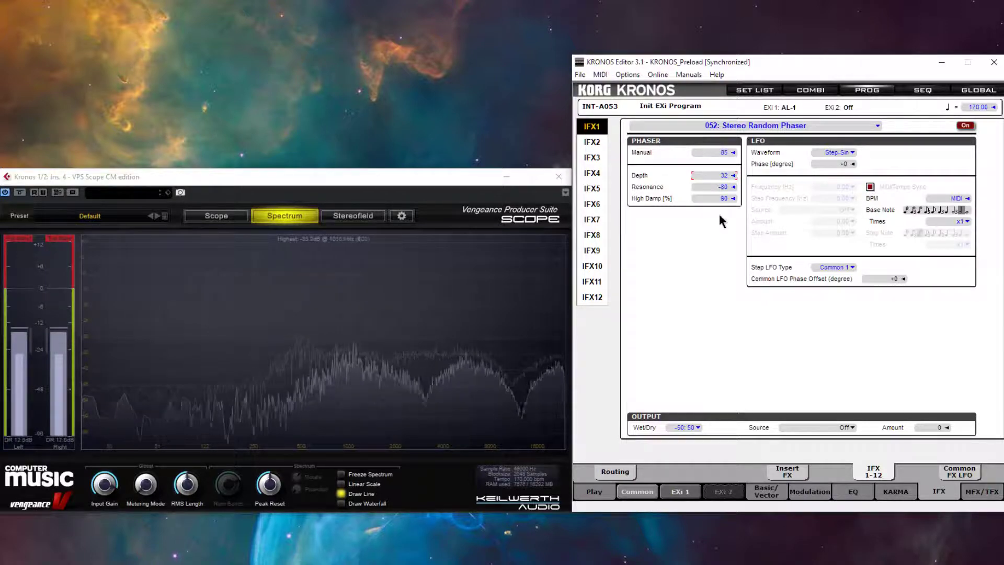
# In EXi 1's oscillator mixer, set the Noise level to 0 and the OSC 1 level to 26
pyautogui.click(674, 490)
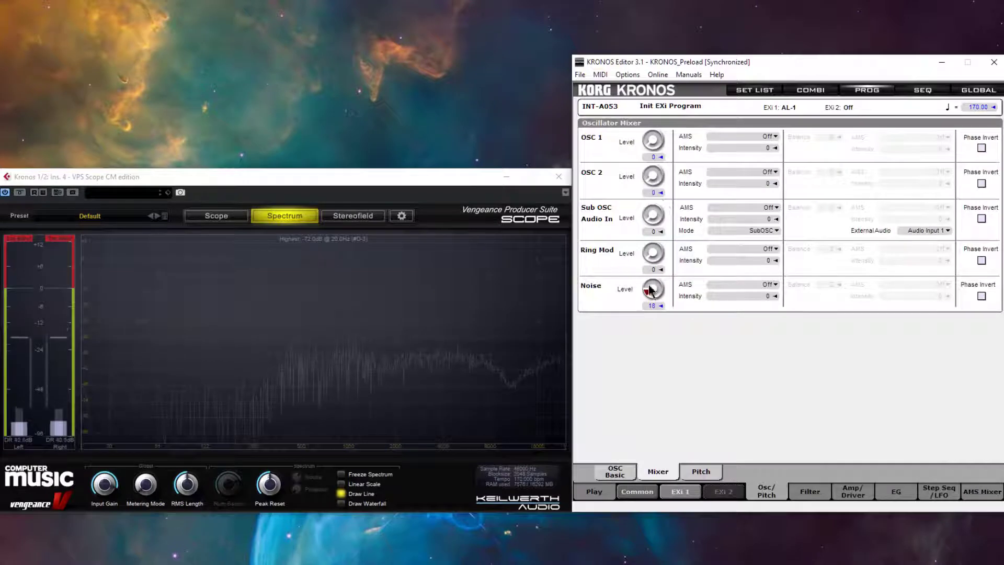
pyautogui.moveTo(650, 291); pyautogui.dragTo(659, 359)
pyautogui.moveTo(650, 139); pyautogui.dragTo(651, 110)
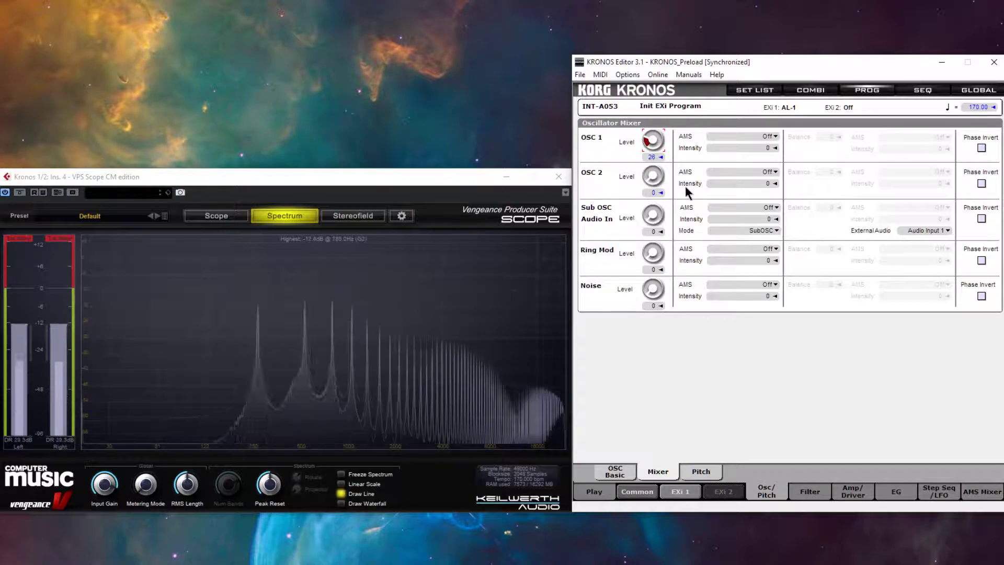
# Set EXi 1's OSC 1 to the Detuned Saw 1 waveform with Wave Morph 100 and Detune 25
pyautogui.click(620, 478)
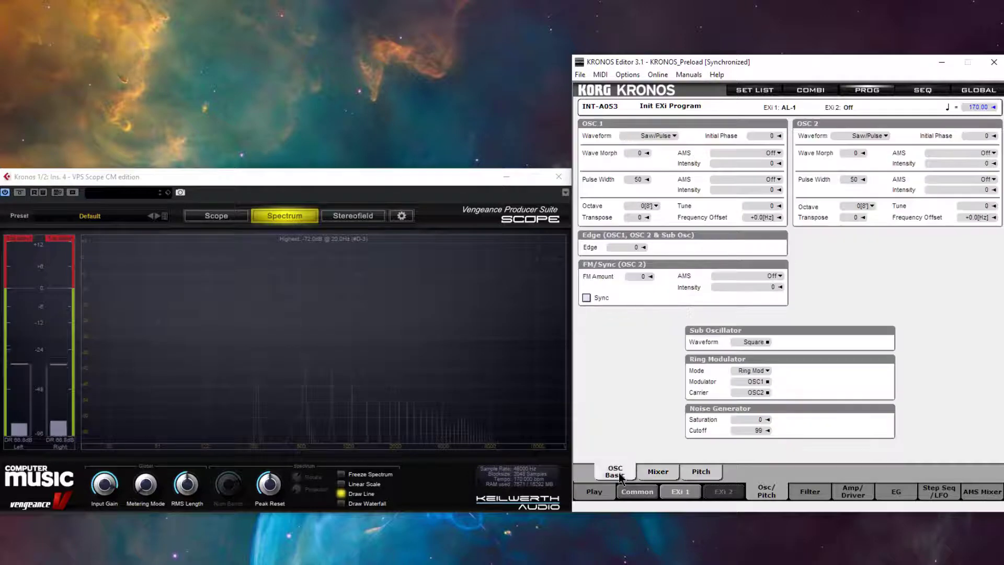
pyautogui.click(673, 135)
pyautogui.click(720, 194)
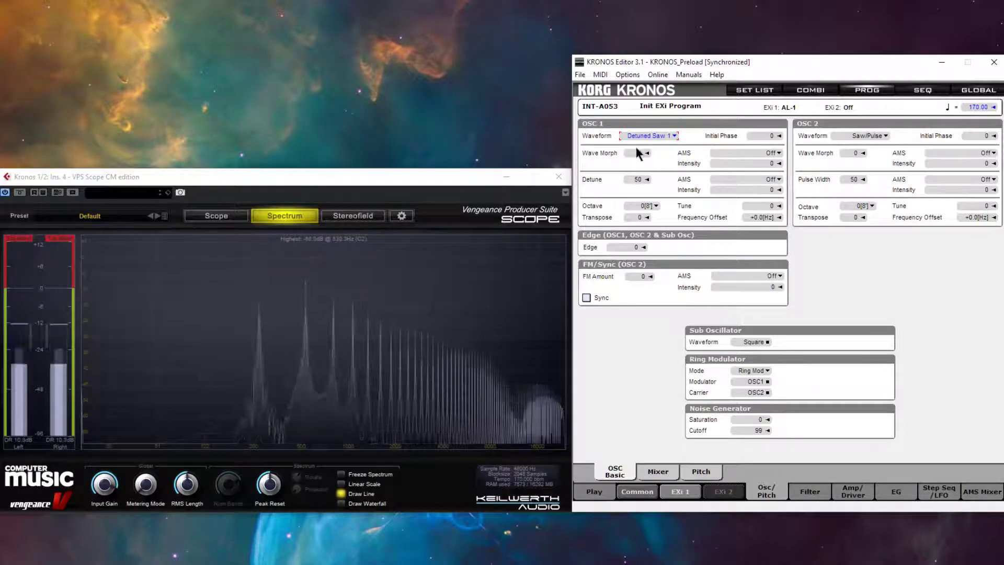
pyautogui.moveTo(637, 153); pyautogui.dragTo(635, 137)
pyautogui.moveTo(636, 180); pyautogui.dragTo(614, 204)
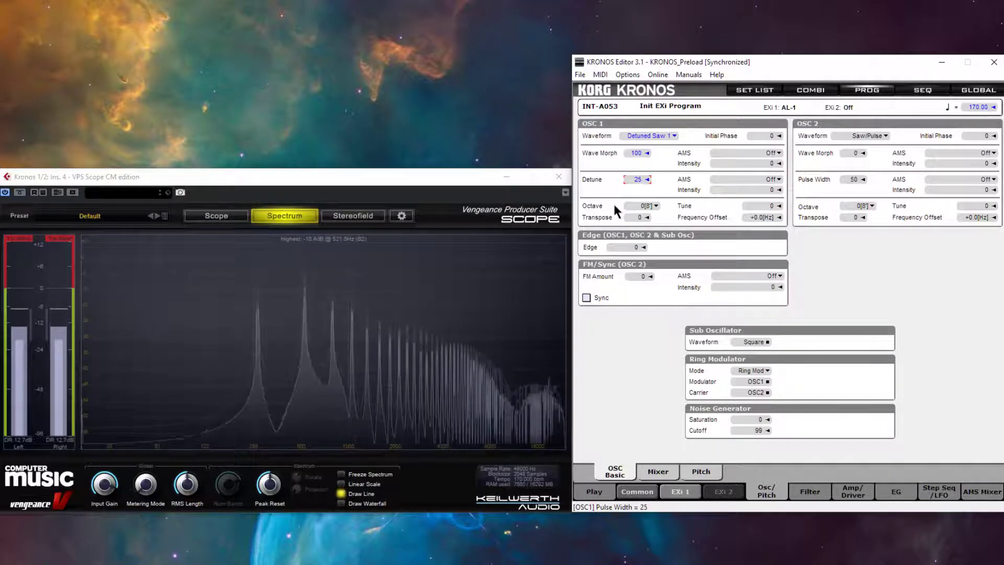
# Set the OSC 2 level in EXi 1's oscillator mixer to 26
pyautogui.click(665, 474)
pyautogui.click(651, 180)
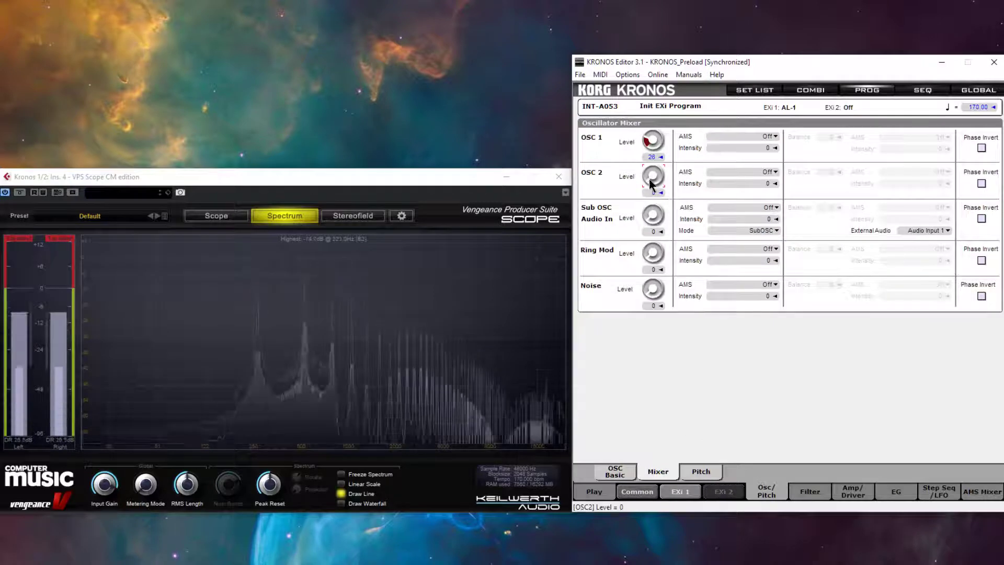
pyautogui.moveTo(650, 183); pyautogui.dragTo(650, 148)
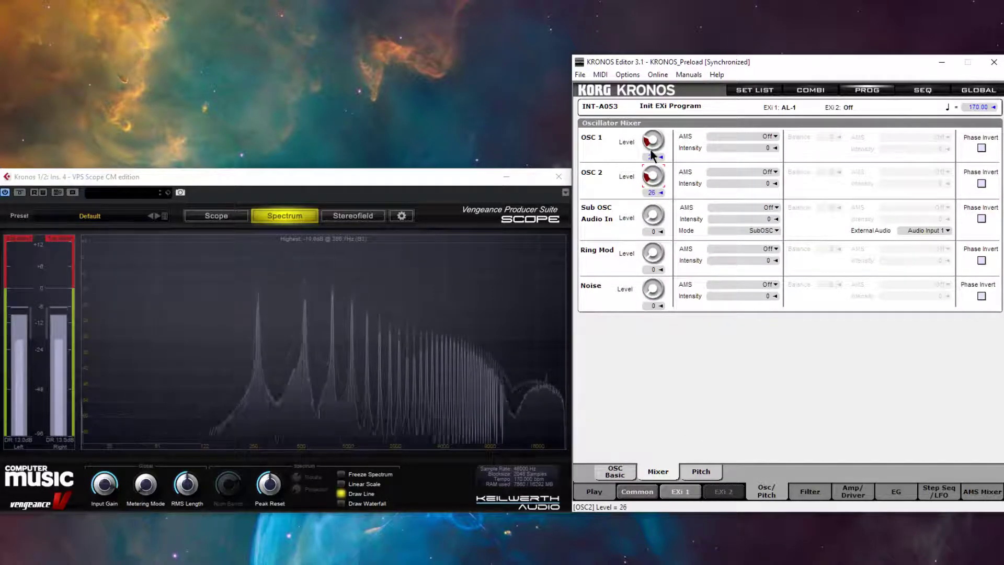
# Set OSC 2 to the Double Saw waveform and modulate its Phase from LFO2 with an intensity of +41
pyautogui.click(615, 472)
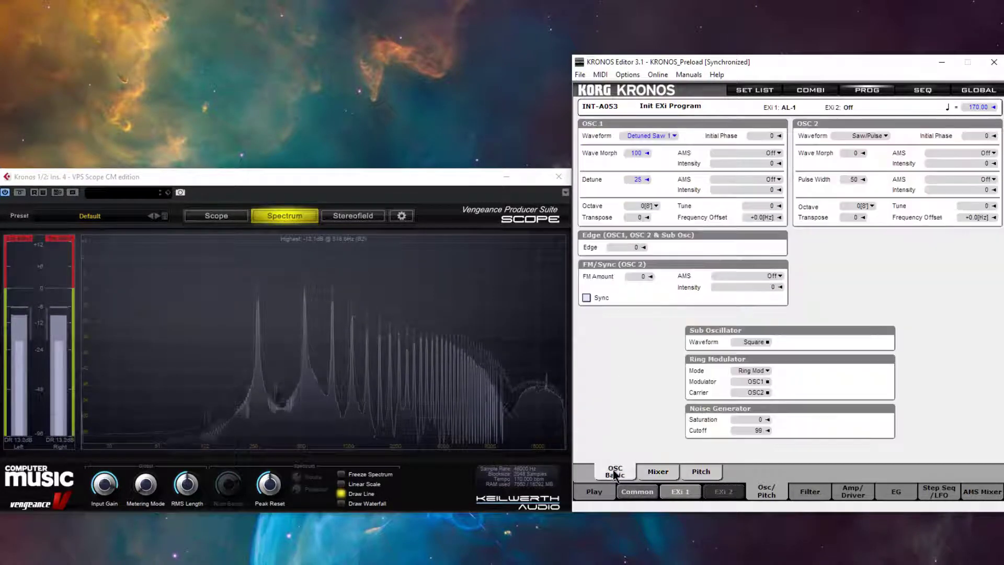
pyautogui.click(886, 136)
pyautogui.click(931, 182)
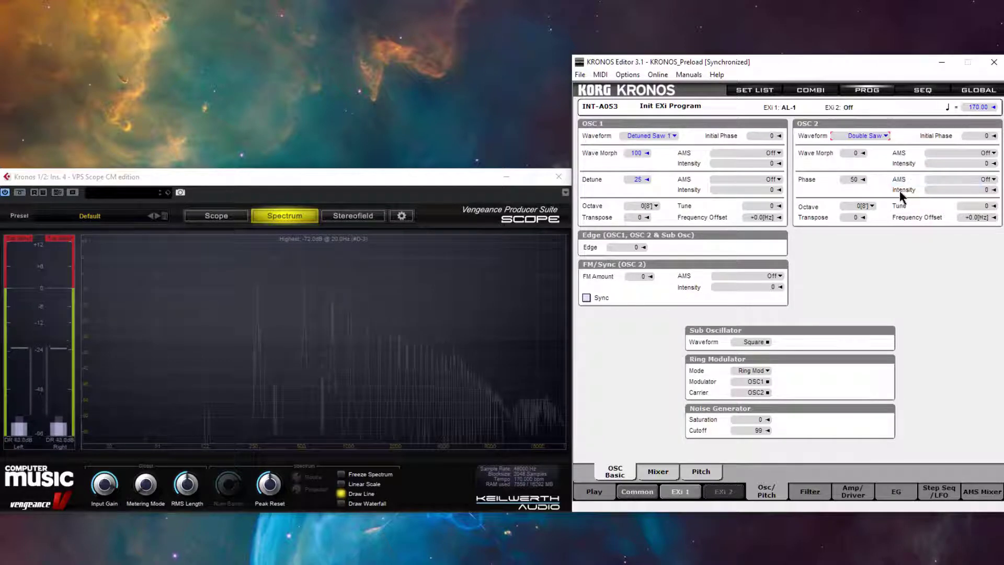
pyautogui.click(995, 180)
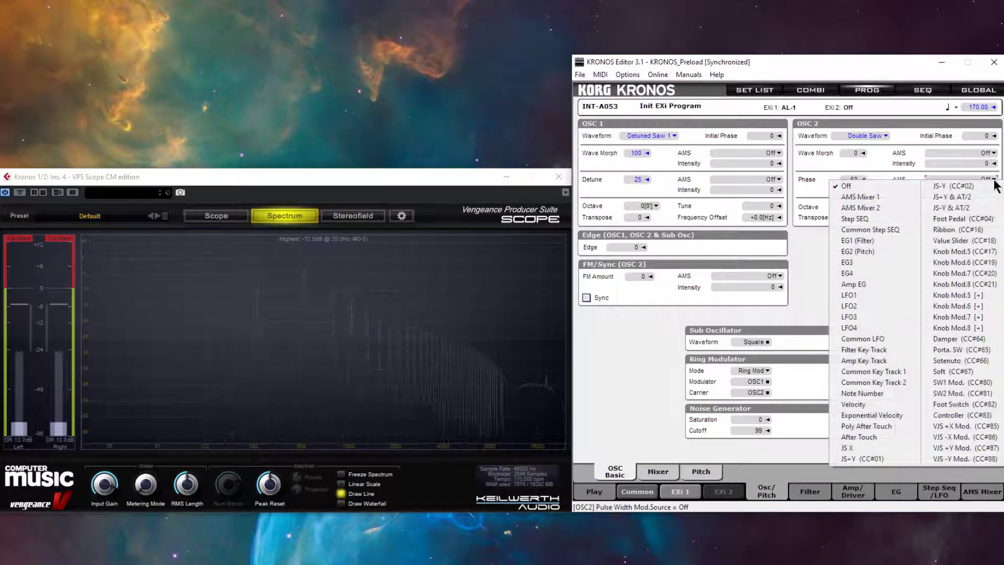
pyautogui.click(891, 307)
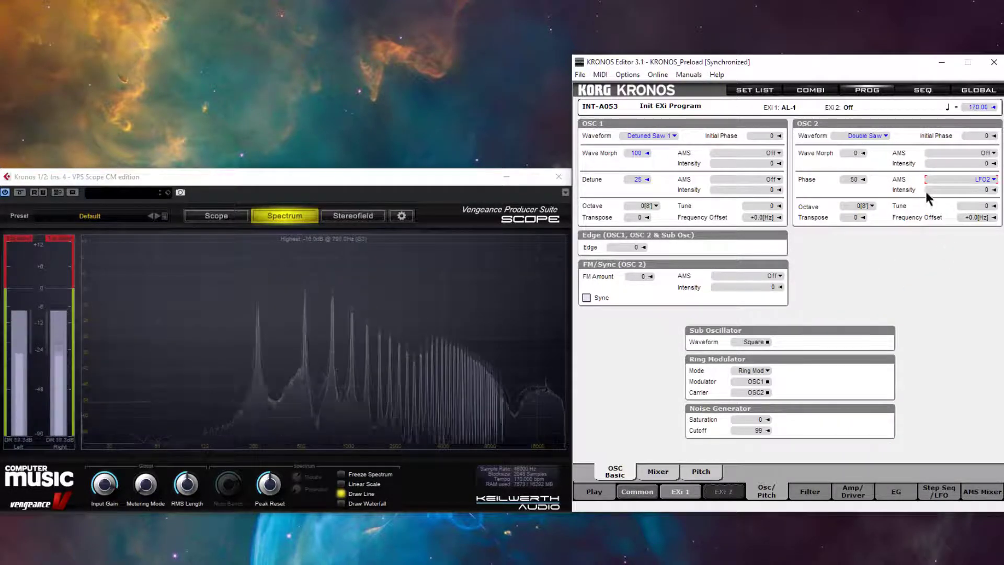
pyautogui.moveTo(941, 189); pyautogui.dragTo(937, 150)
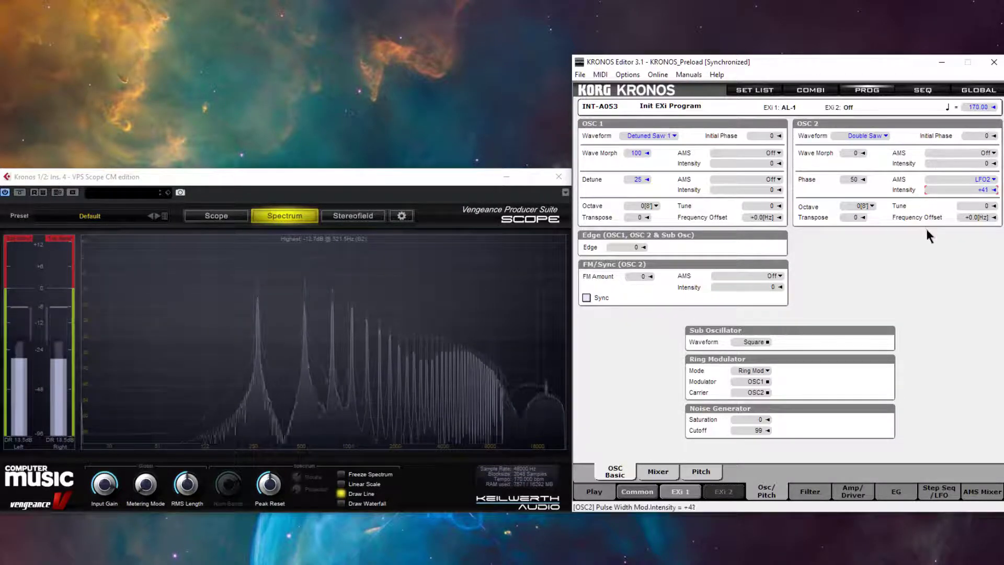
# Set the mixer levels to 0 for OSC 1 and 25 for OSC 2, and OSC 2's Wave Morph to 100 with Phase intensity +40
pyautogui.click(651, 472)
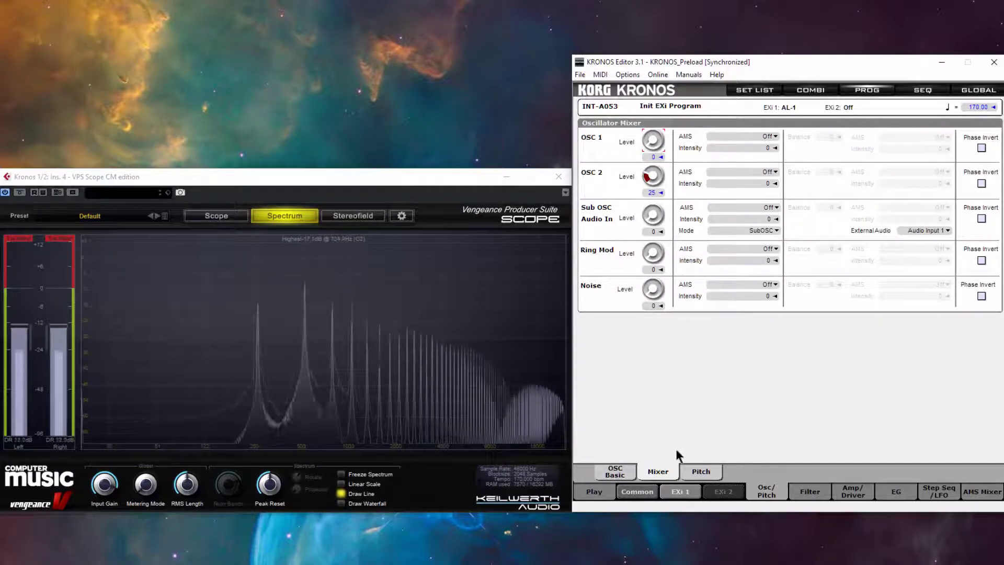
pyautogui.click(622, 472)
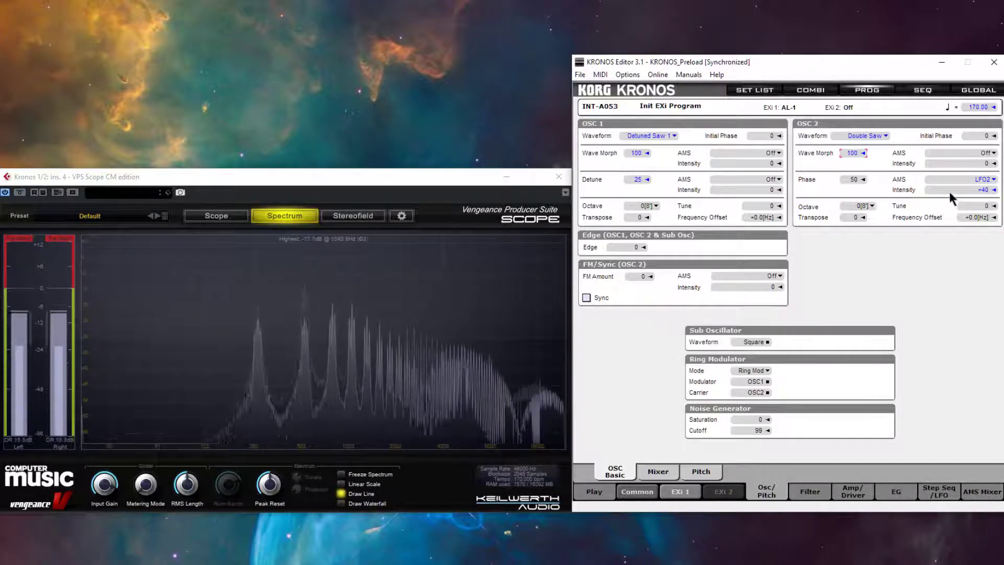
# Turn on MIDI/Tempo Sync for EXi 1's LFO 2 and choose a longer base note
pyautogui.click(936, 491)
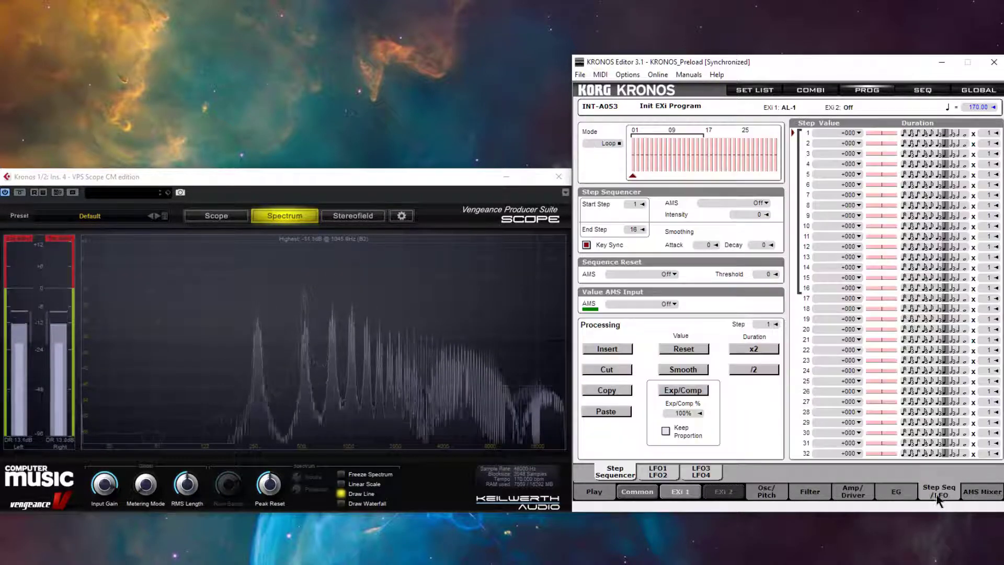
pyautogui.click(663, 472)
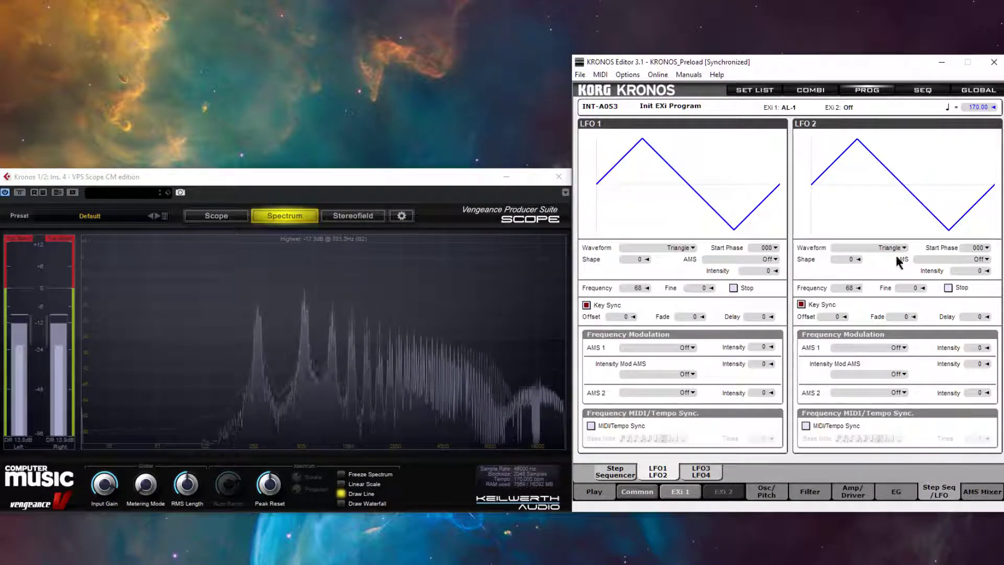
pyautogui.click(806, 426)
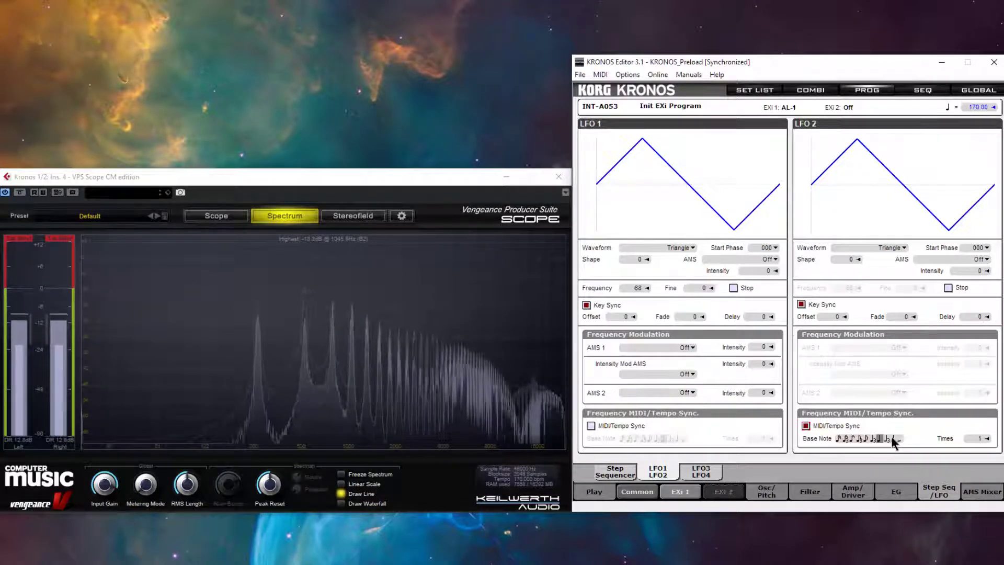
pyautogui.click(893, 439)
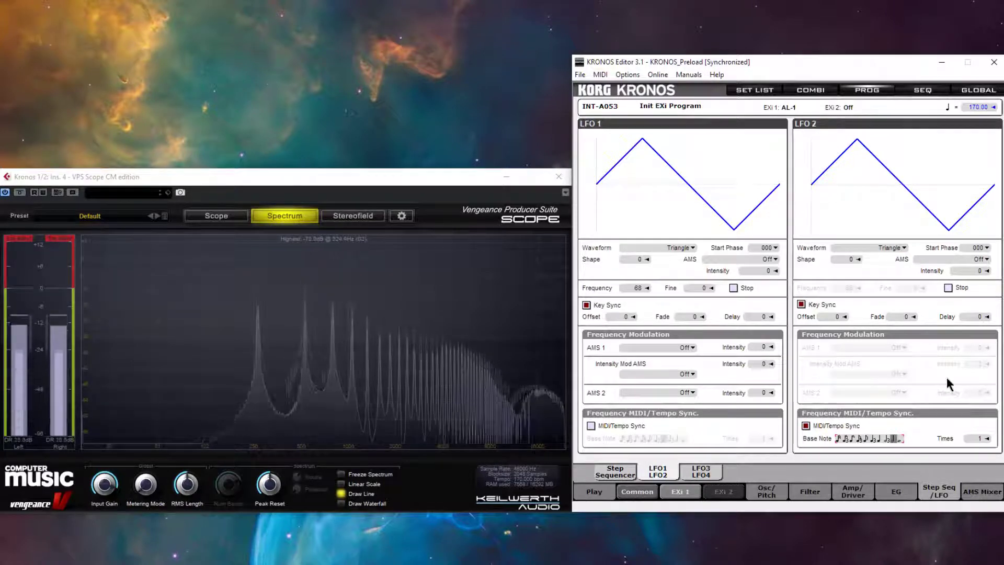
# Set the OSC 1 level in EXi 1's oscillator mixer to 28 and reopen the basic oscillator settings
pyautogui.click(774, 493)
pyautogui.click(654, 475)
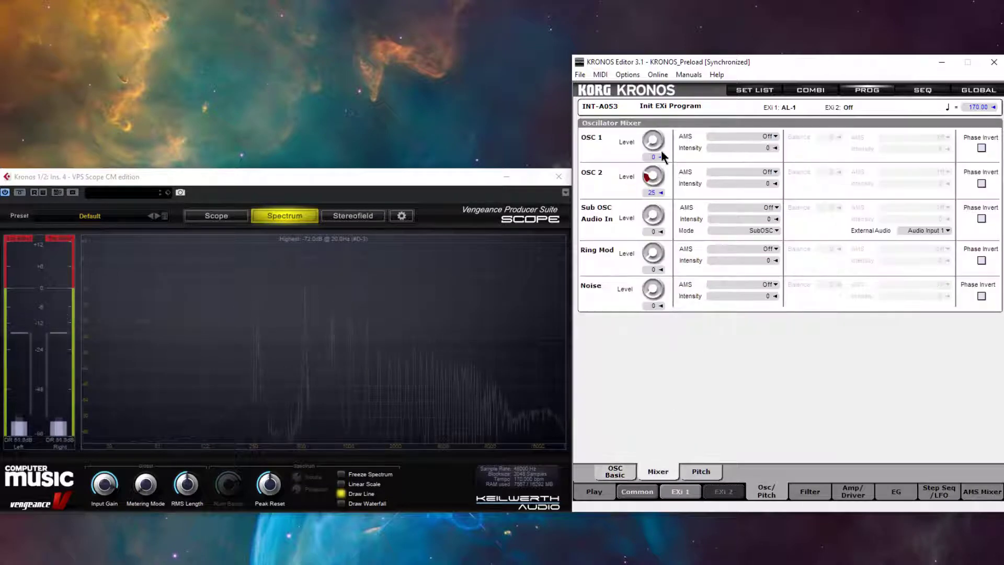
pyautogui.moveTo(657, 145); pyautogui.dragTo(648, 112)
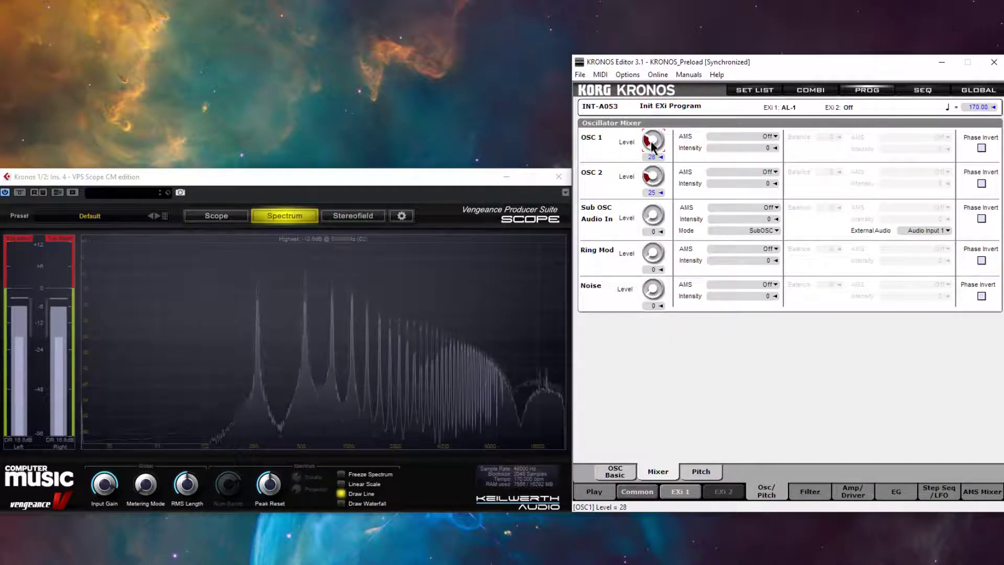
pyautogui.click(616, 471)
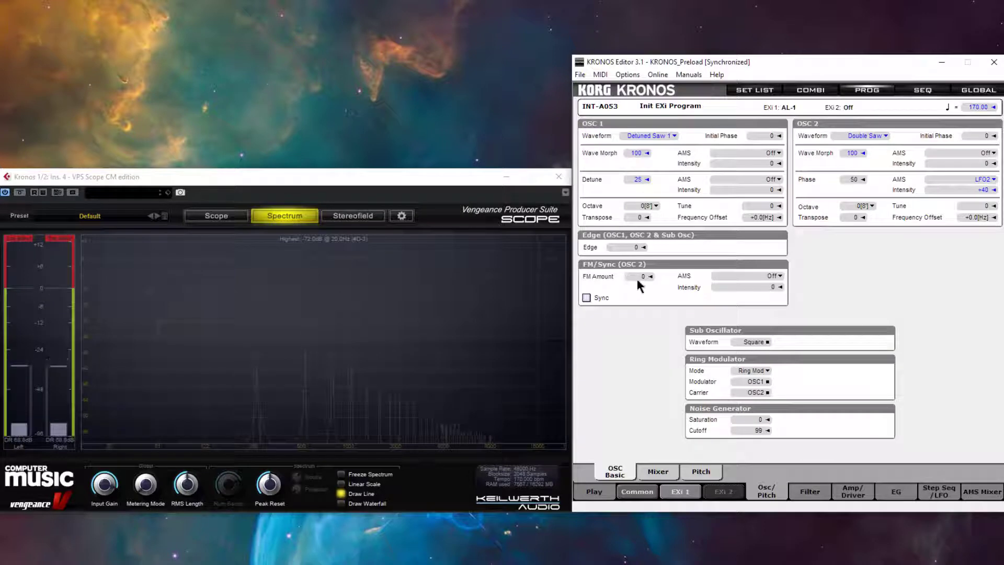
# Audition OSC 2's FM Amount between 0 and higher settings and leave it at 12
pyautogui.scroll(2, 639, 277)
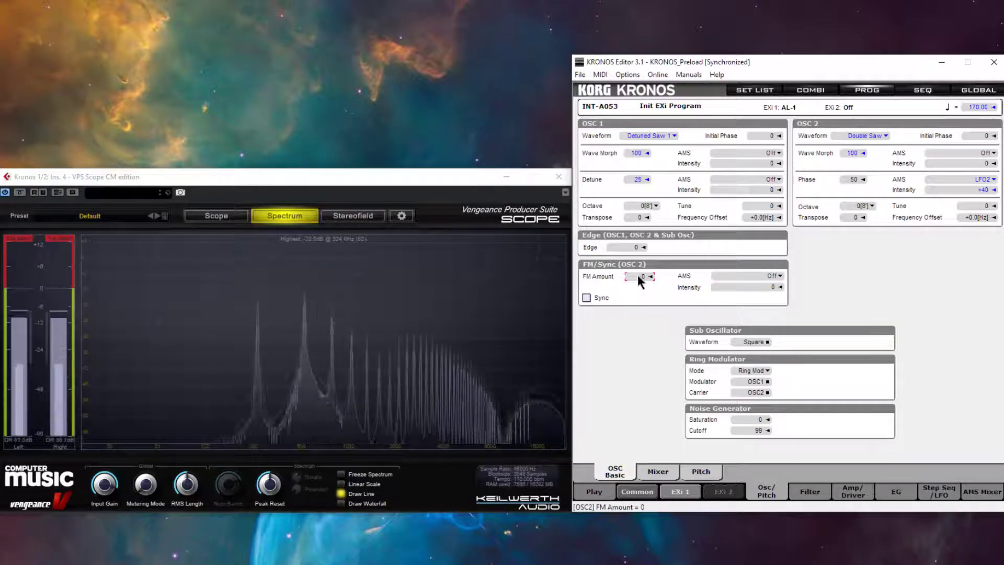
pyautogui.scroll(10, 639, 276)
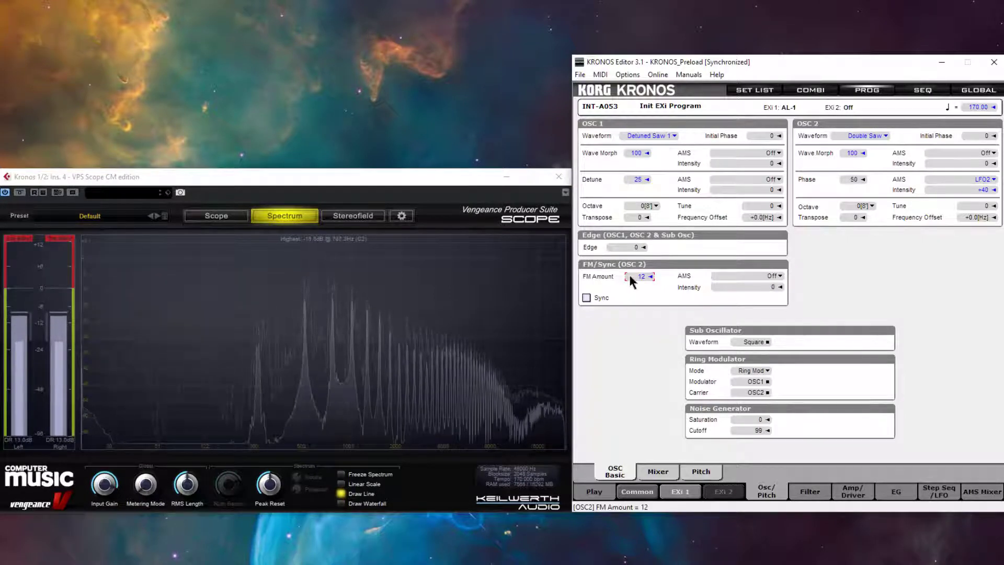
pyautogui.moveTo(631, 278); pyautogui.dragTo(639, 341)
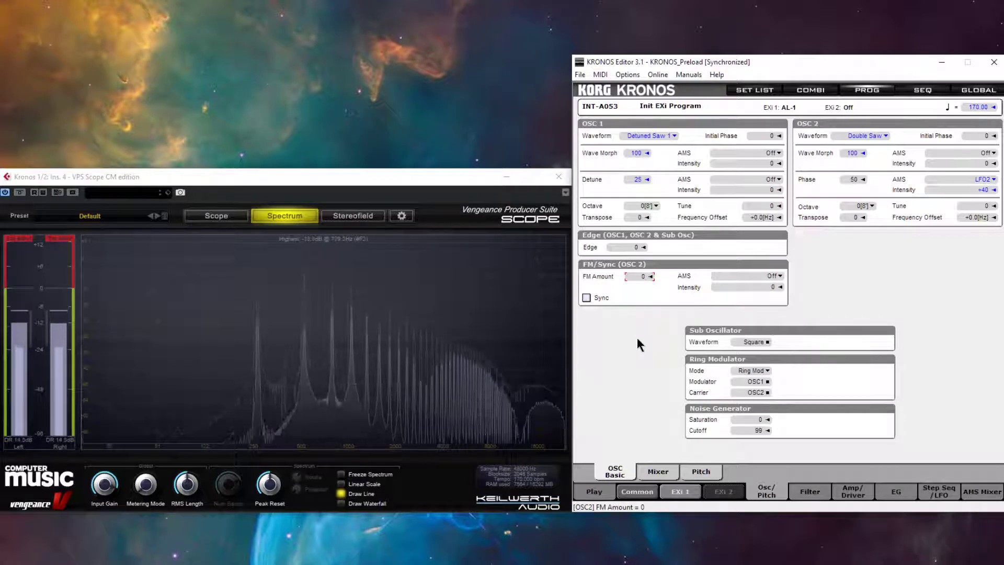
pyautogui.moveTo(639, 336); pyautogui.dragTo(640, 318)
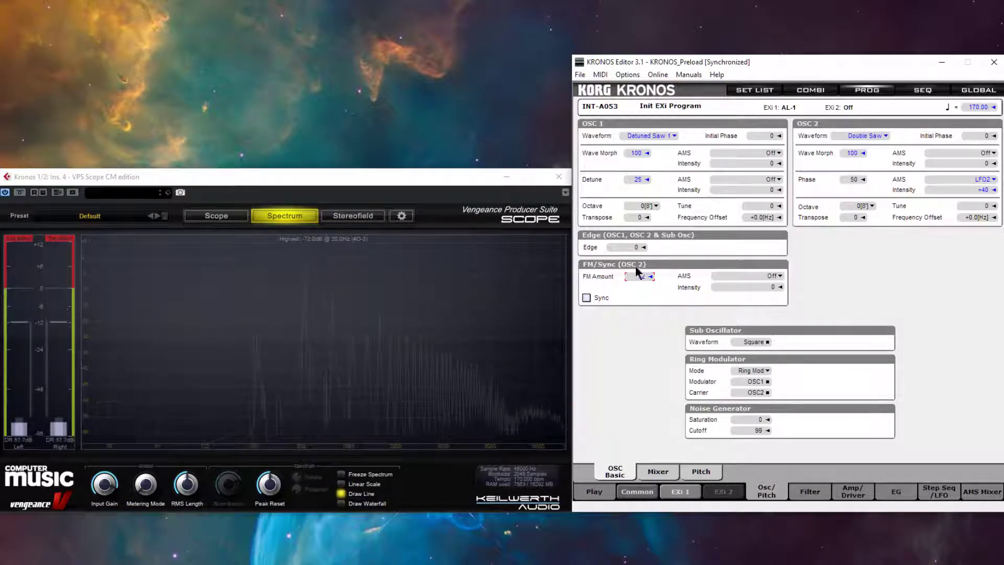
# Bring both oscillators down in the oscillator mixer, and set OSC 1's level to 26 and OSC 2's to 19
pyautogui.click(660, 470)
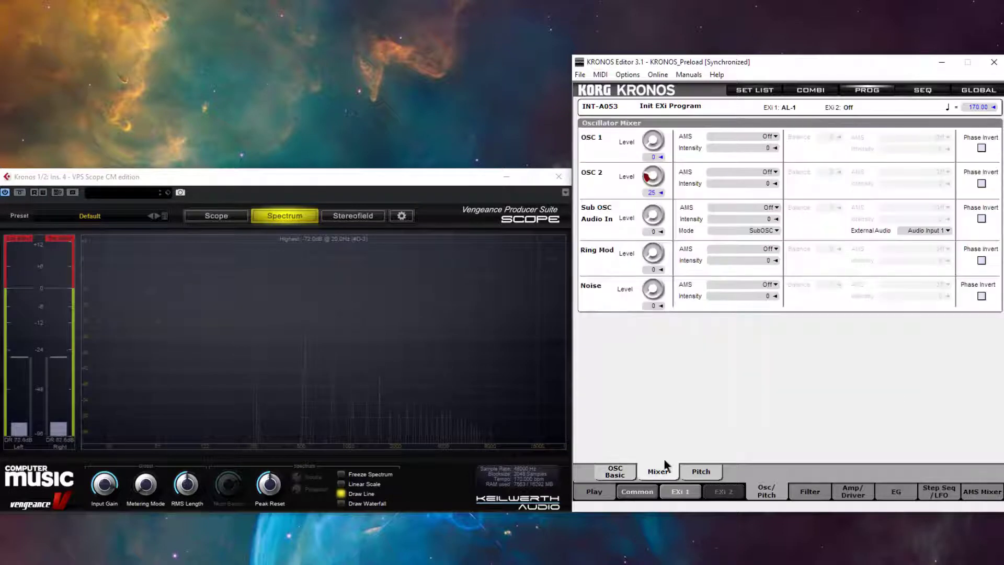
pyautogui.moveTo(660, 187); pyautogui.dragTo(672, 194)
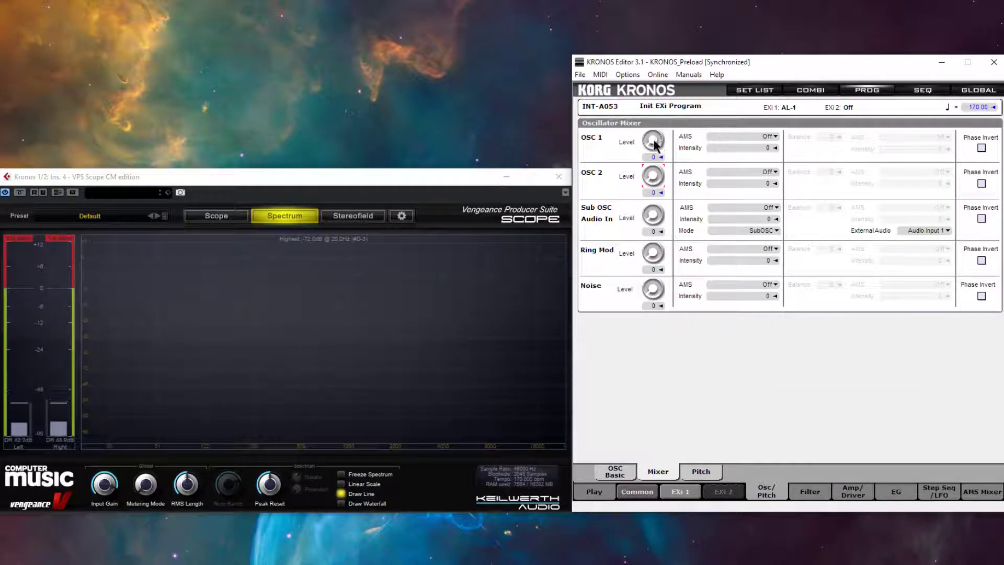
pyautogui.moveTo(654, 140); pyautogui.dragTo(655, 109)
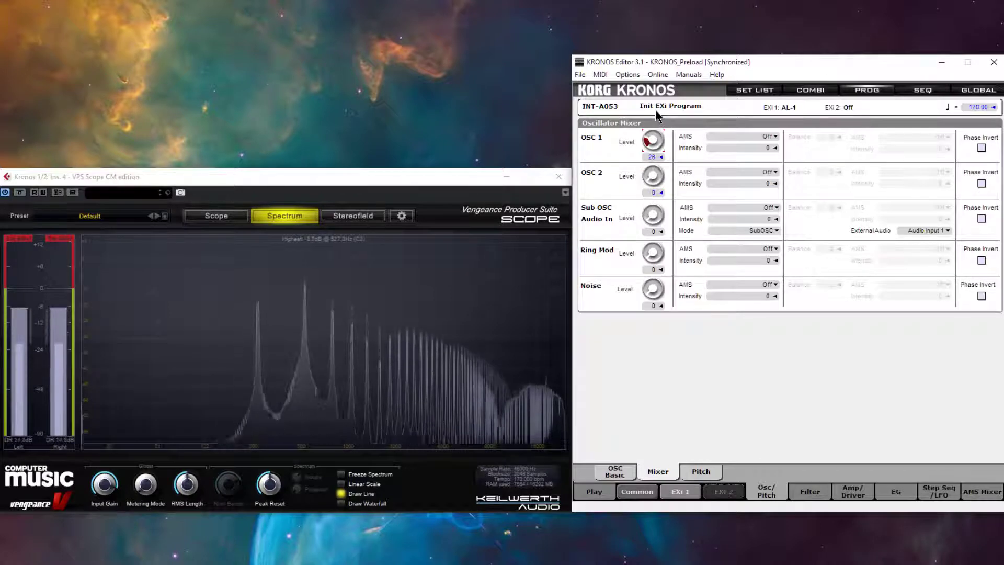
pyautogui.moveTo(645, 178); pyautogui.dragTo(642, 157)
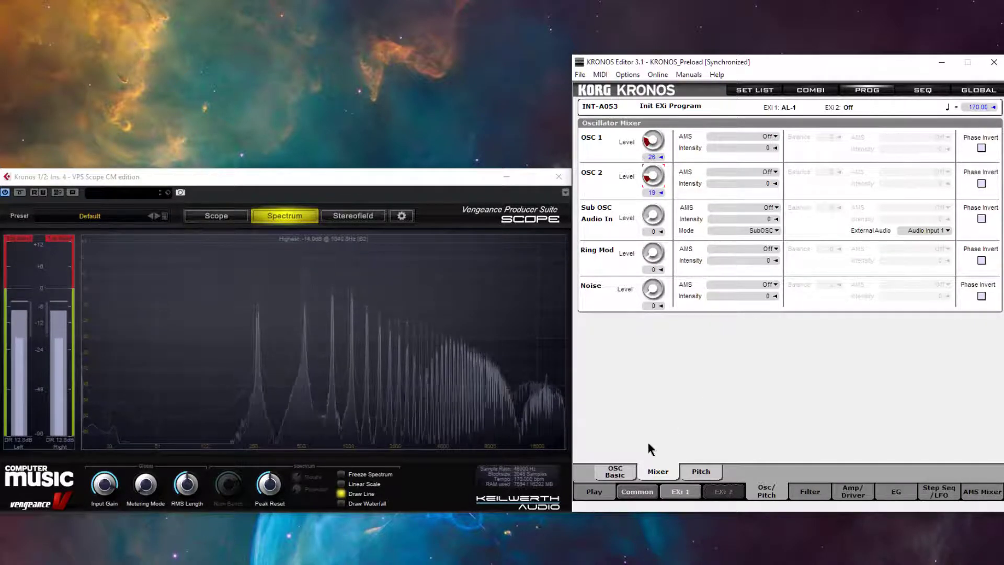
# Set the oscillators' Edge to -18 and raise the Sub OSC level in the mixer to 22
pyautogui.click(615, 472)
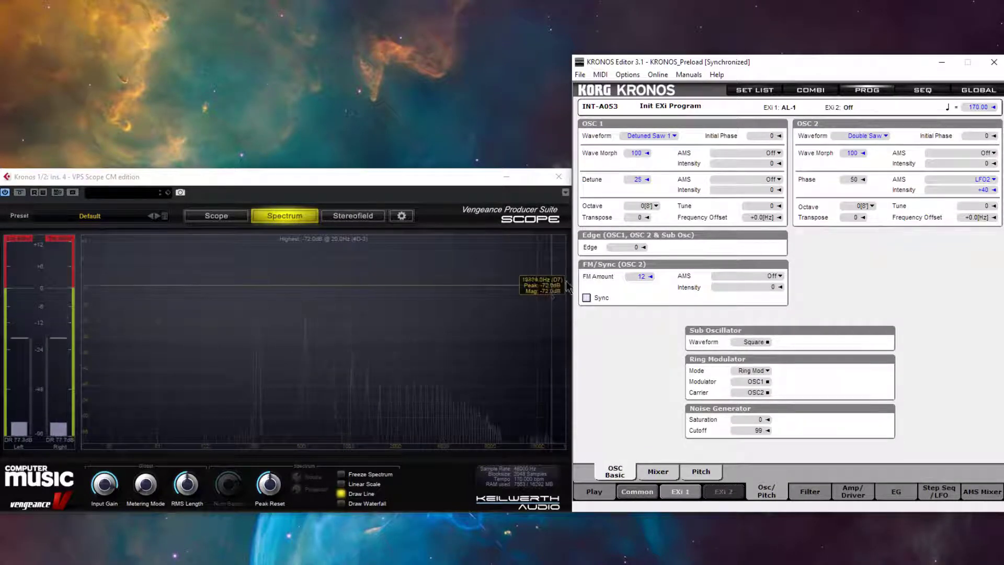
pyautogui.moveTo(630, 247); pyautogui.dragTo(628, 269)
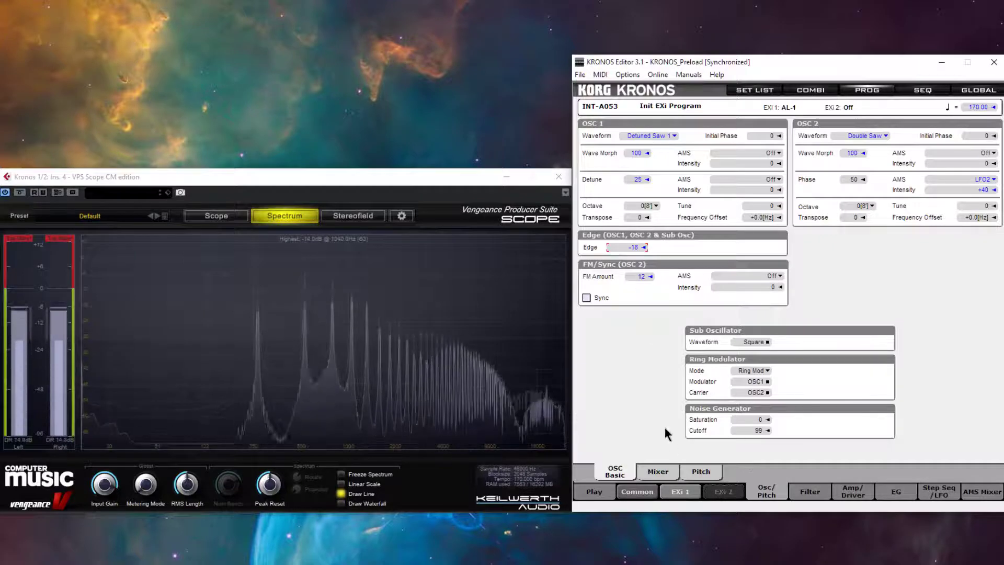
pyautogui.click(660, 472)
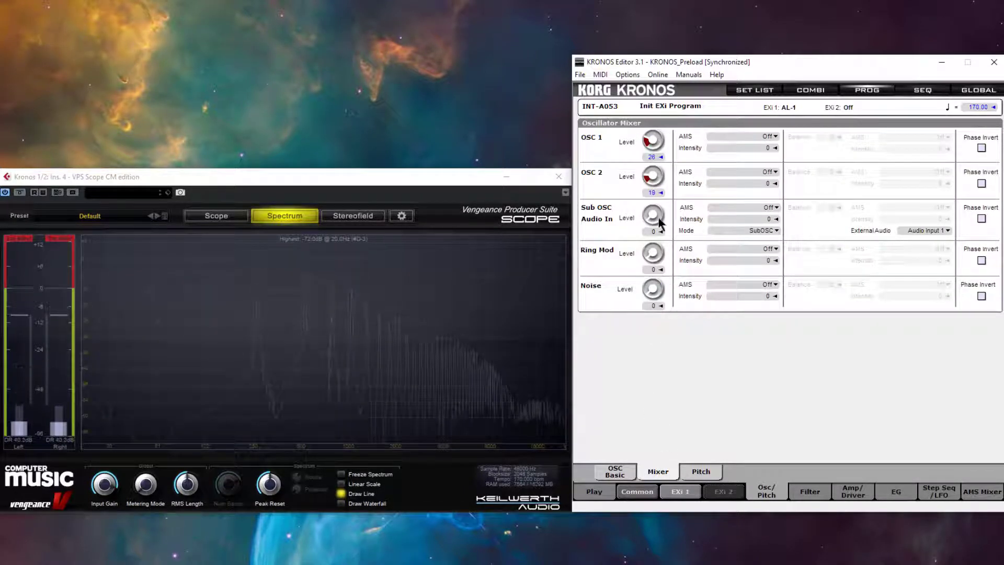
pyautogui.moveTo(658, 218); pyautogui.dragTo(656, 199)
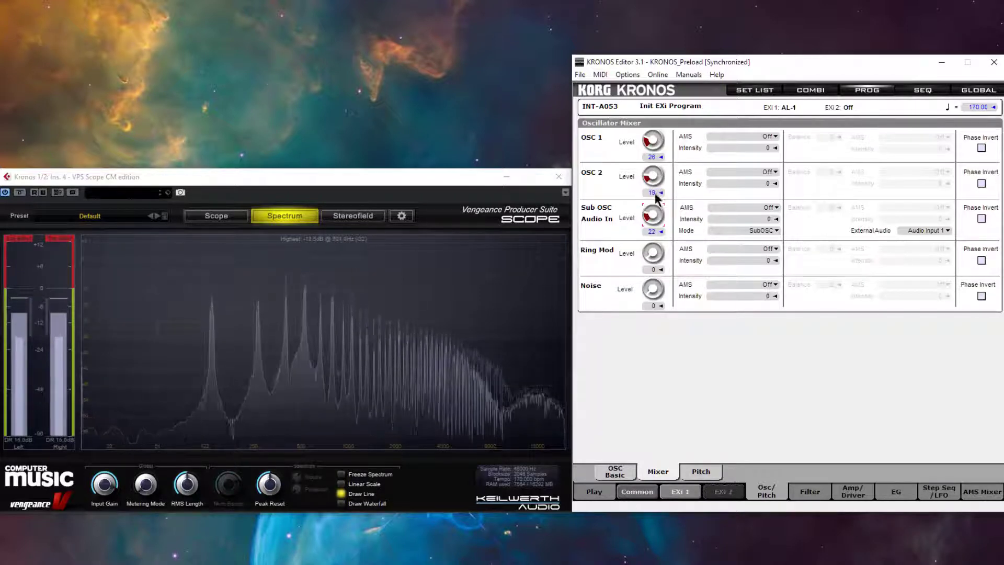
# Change the sub oscillator's waveform to Triangle and set its mixer level to 23
pyautogui.click(615, 471)
pyautogui.moveTo(754, 345); pyautogui.dragTo(754, 342)
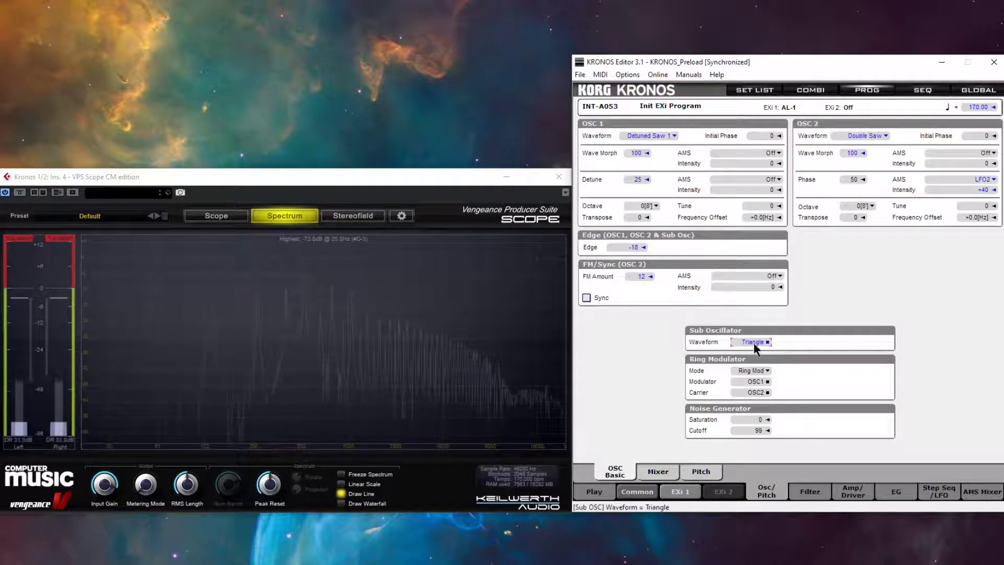
pyautogui.click(658, 471)
pyautogui.moveTo(653, 214); pyautogui.dragTo(654, 211)
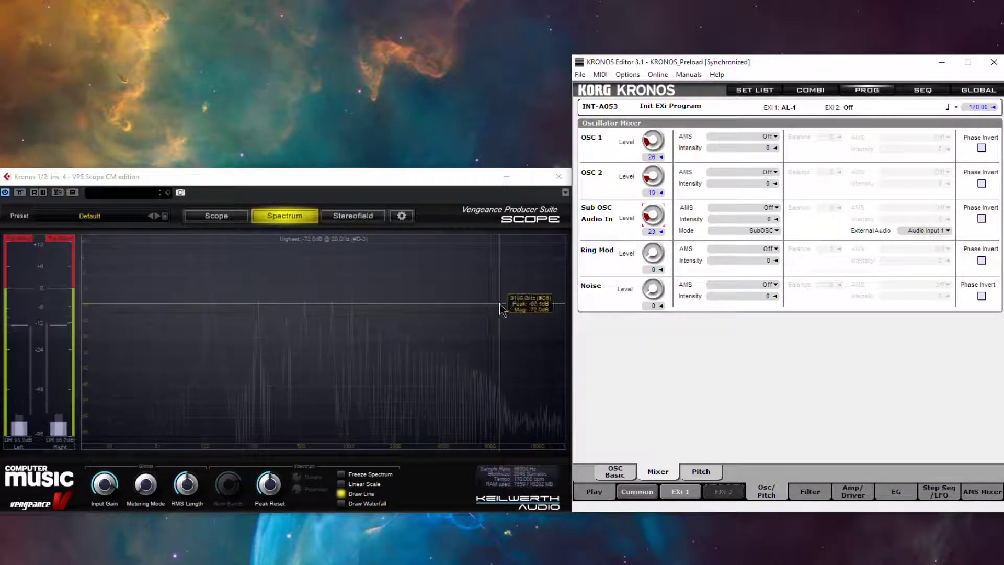
pyautogui.click(656, 222)
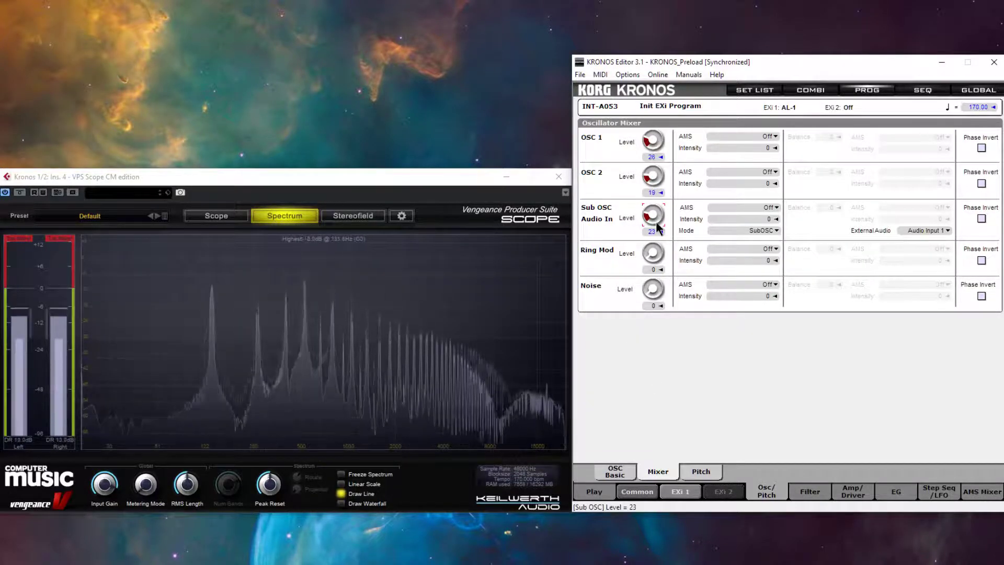
# Lower the Manual setting of the Stereo Random Phaser in IFX1 to 76
pyautogui.click(638, 491)
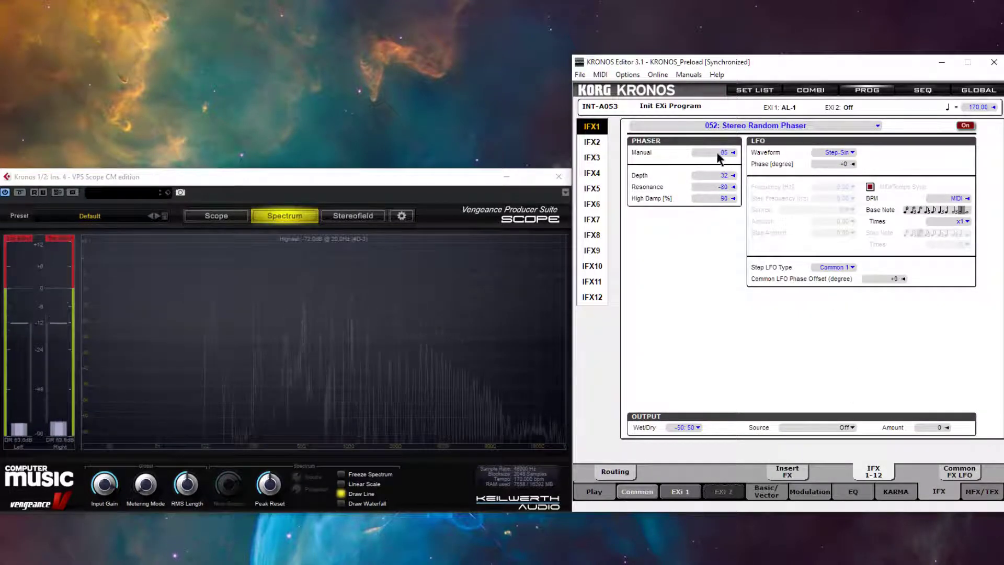
pyautogui.moveTo(712, 156)
pyautogui.mouseDown()
pyautogui.moveTo(708, 180)
pyautogui.moveTo(708, 148)
pyautogui.moveTo(706, 158)
pyautogui.mouseUp()
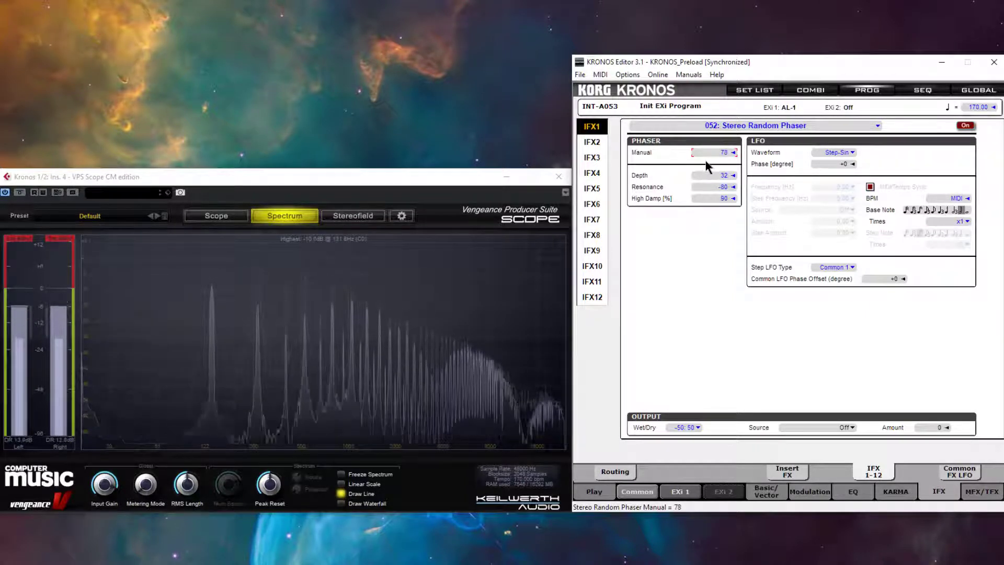
pyautogui.moveTo(707, 167); pyautogui.dragTo(708, 167)
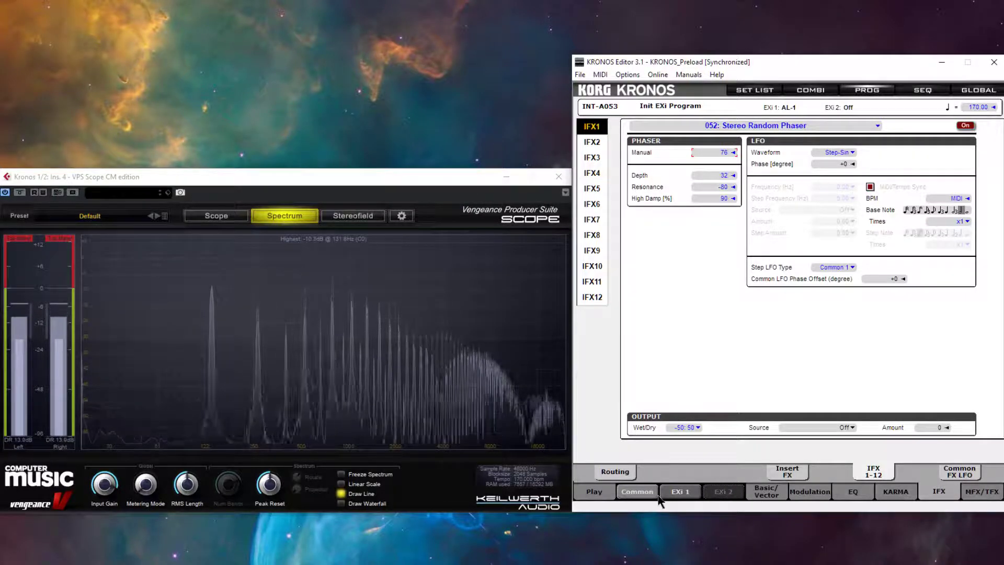
# Isolate the ring modulator in EXi 1's mixer: OSC 1, OSC 2 and Sub OSC levels at 0, Ring Mod level at 26
pyautogui.click(683, 493)
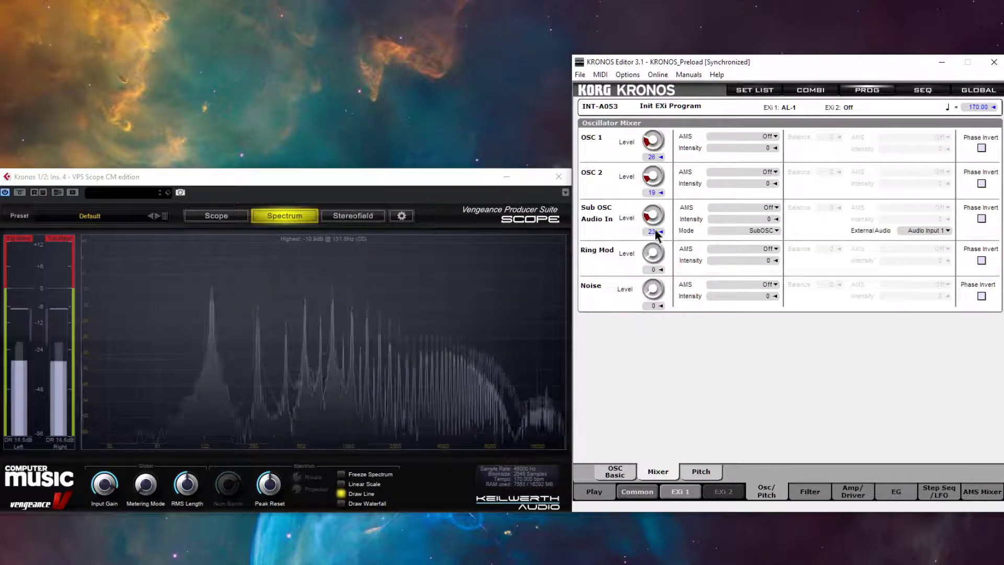
pyautogui.moveTo(654, 258); pyautogui.dragTo(655, 288)
pyautogui.moveTo(654, 182); pyautogui.dragTo(654, 219)
pyautogui.moveTo(649, 138); pyautogui.dragTo(660, 322)
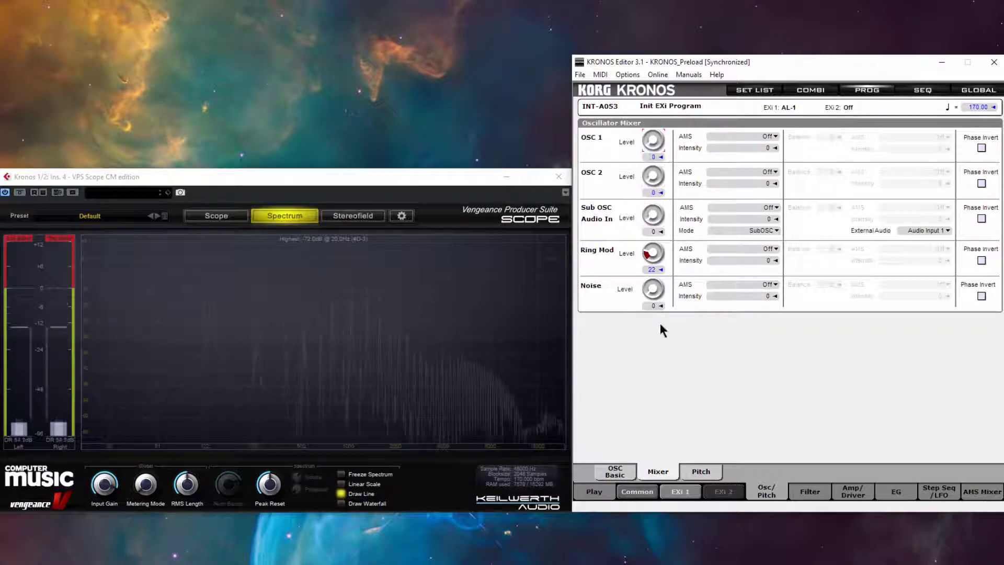
pyautogui.moveTo(654, 258); pyautogui.dragTo(654, 252)
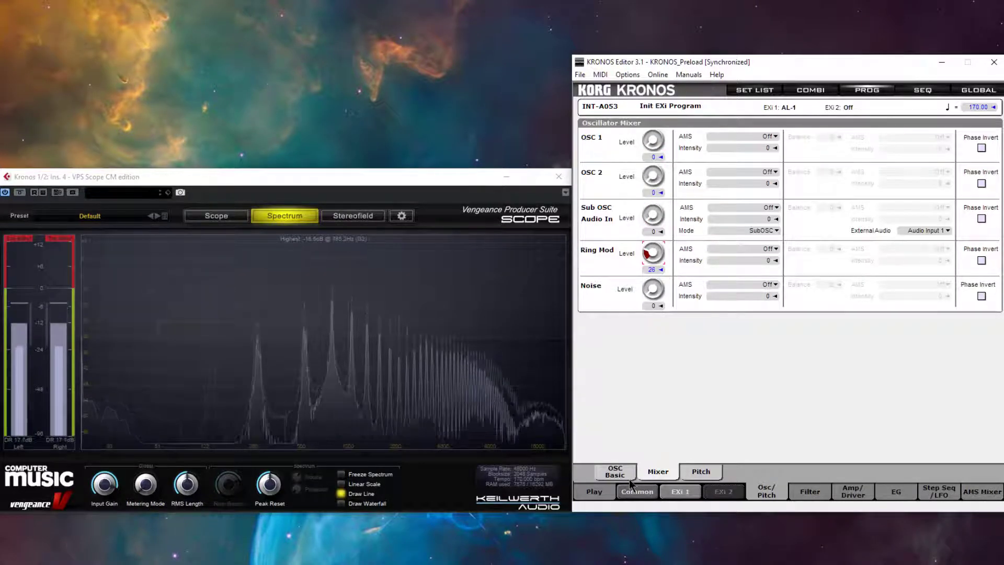
# Audition the ring modulator's AM, Rectify and Clip modes in turn
pyautogui.click(616, 472)
pyautogui.click(767, 371)
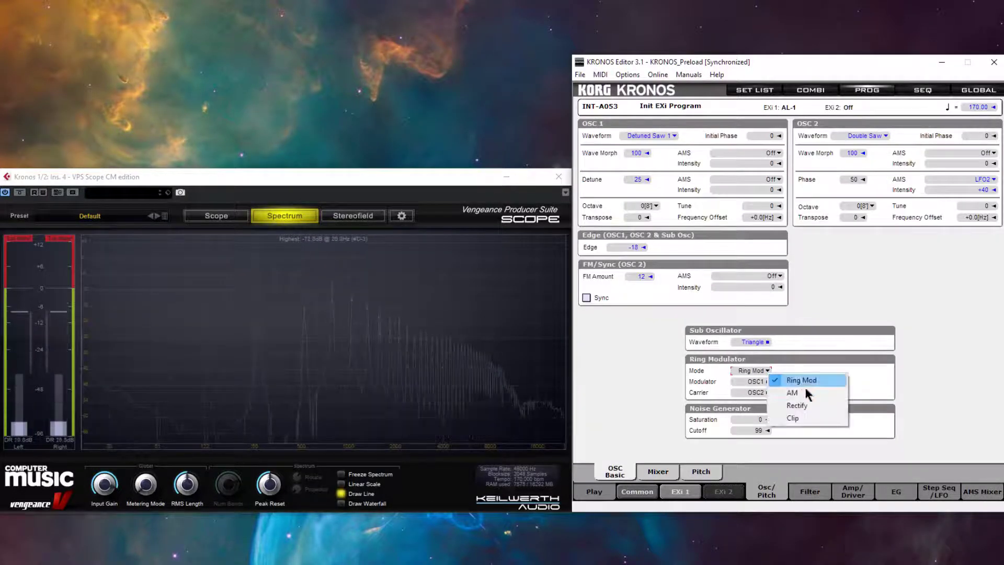
pyautogui.click(809, 394)
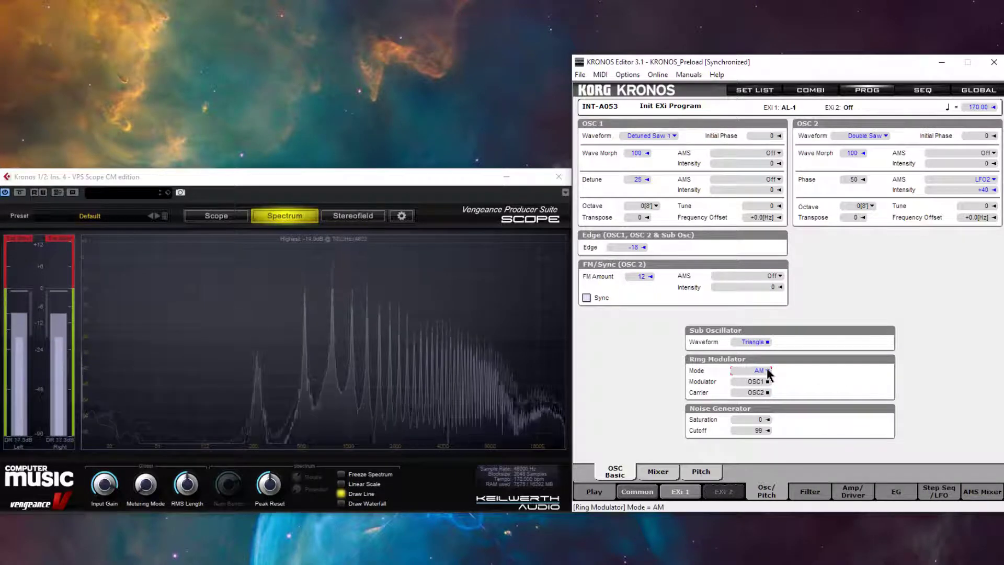
pyautogui.click(767, 369)
pyautogui.click(786, 398)
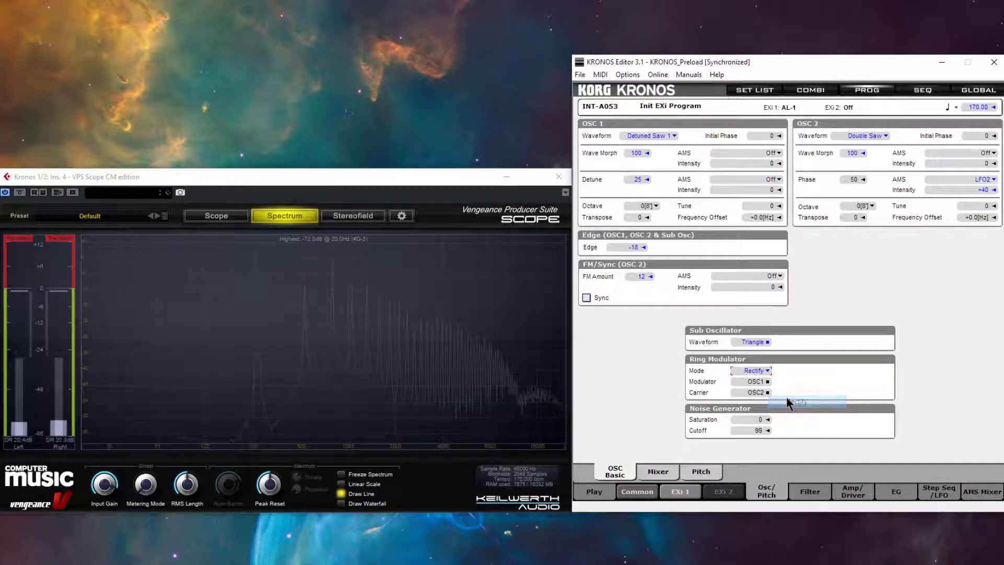
pyautogui.click(768, 371)
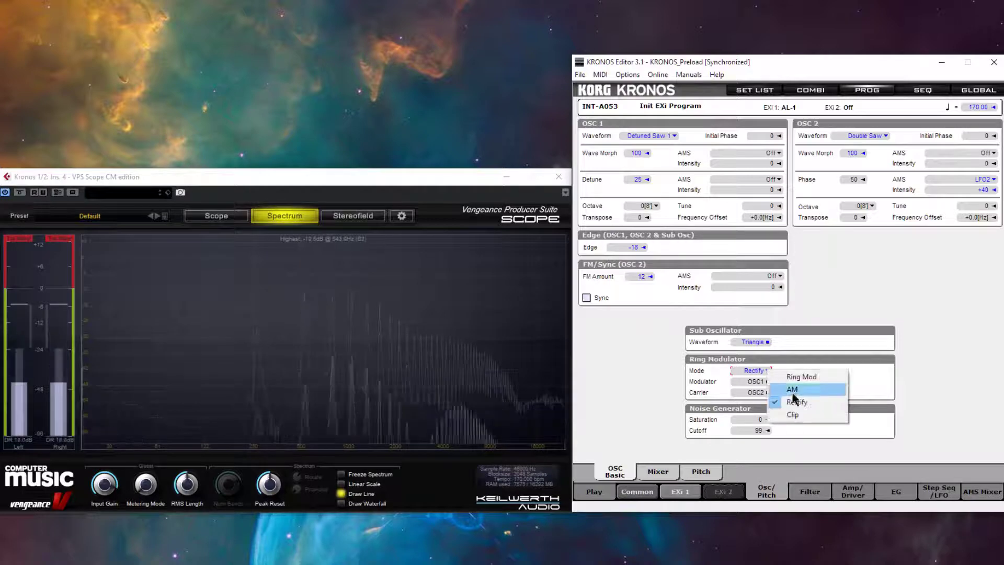
pyautogui.click(795, 409)
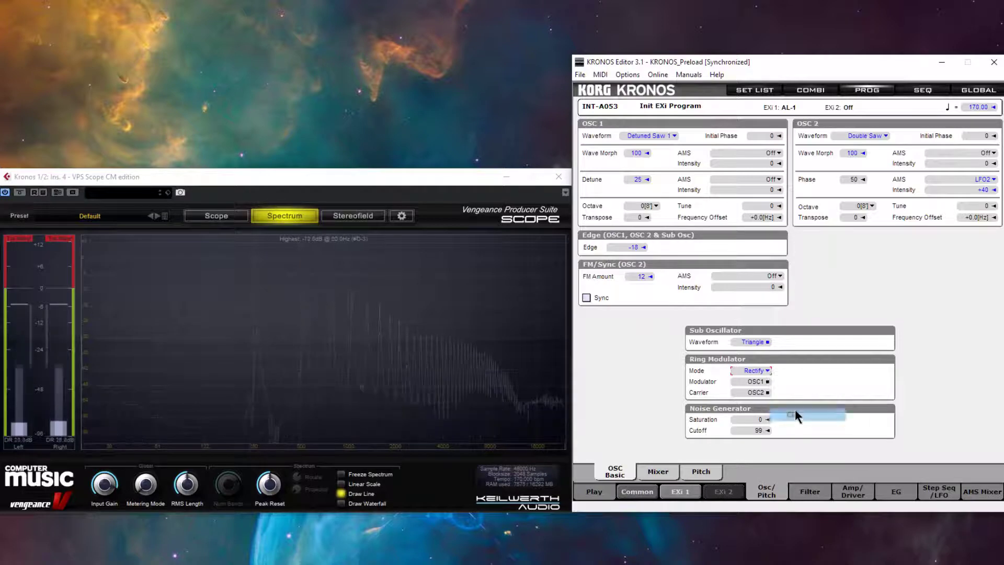
# Switch the ring modulator to AM for comparison and return it to Ring Mod mode
pyautogui.click(768, 371)
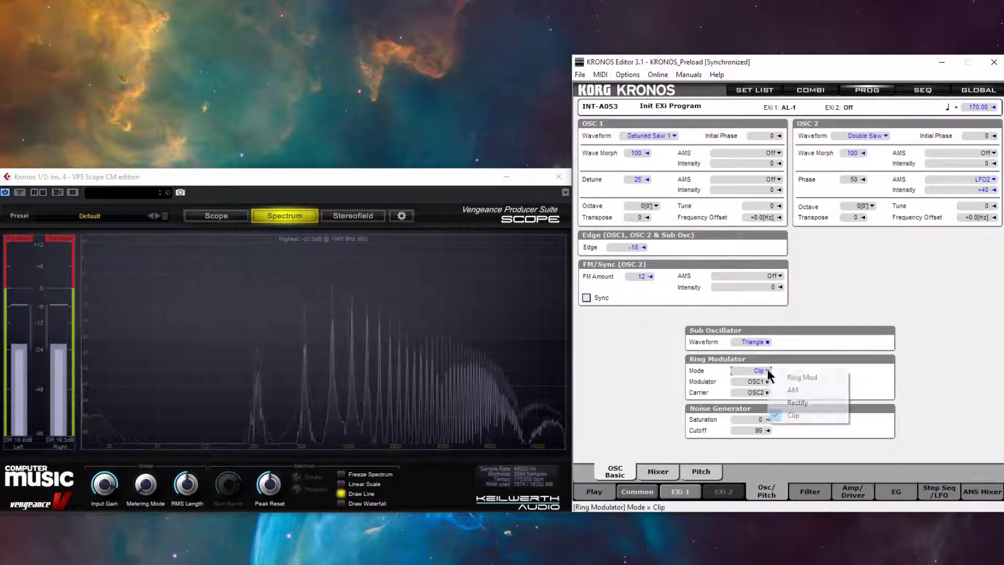
pyautogui.click(811, 387)
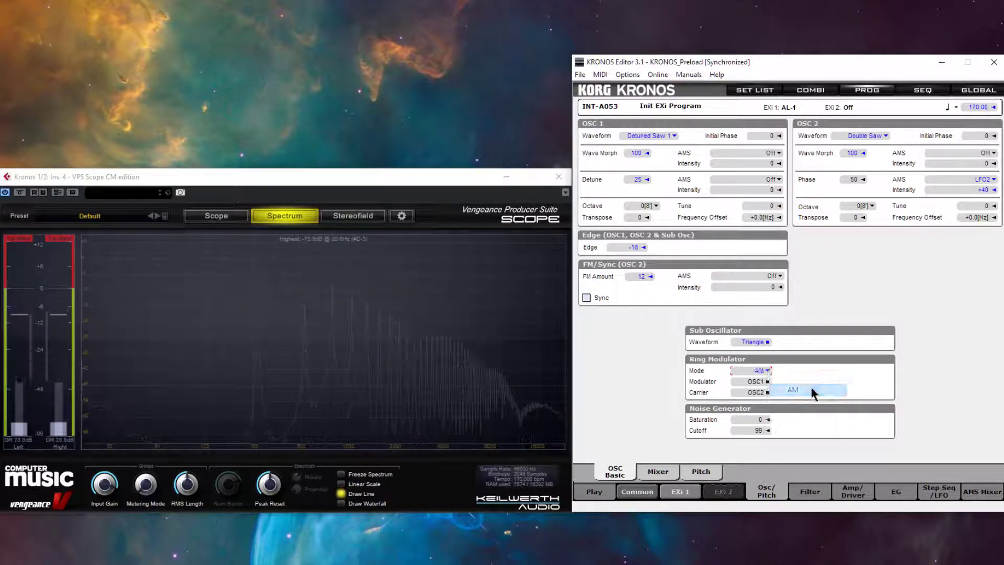
pyautogui.click(767, 371)
pyautogui.click(772, 379)
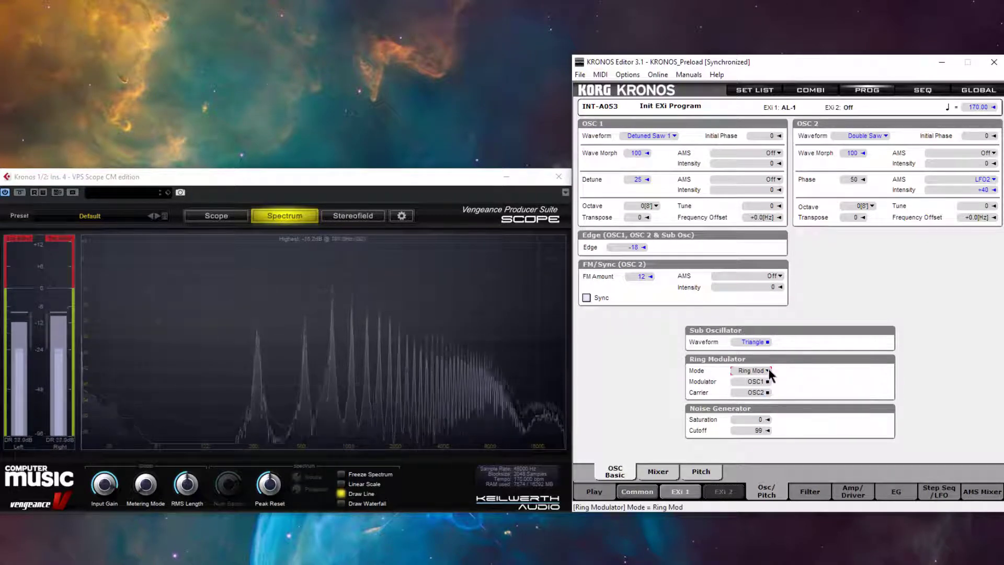
# Audition the ring modulator's Rectify mode again and settle on Clip mode
pyautogui.click(768, 371)
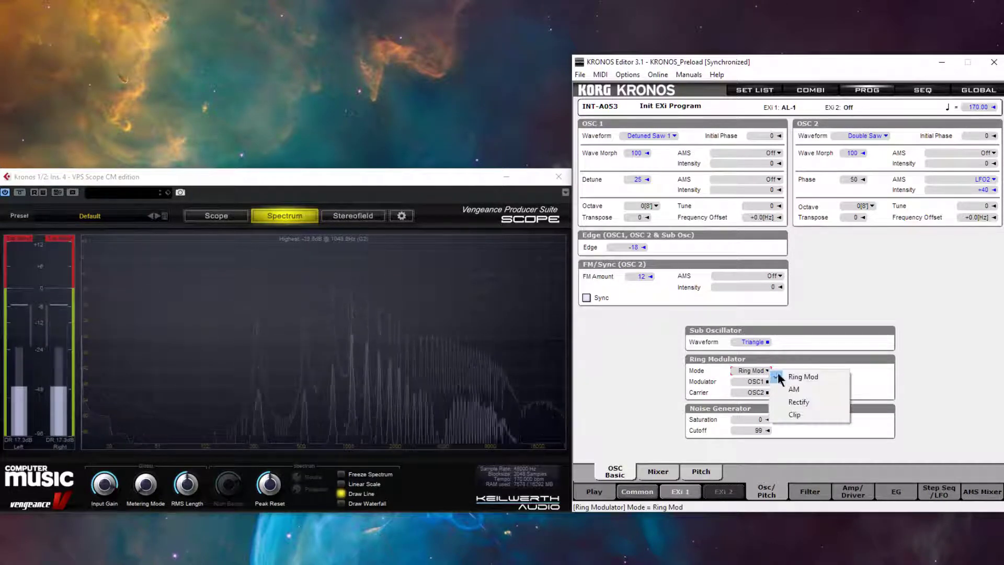
pyautogui.click(807, 401)
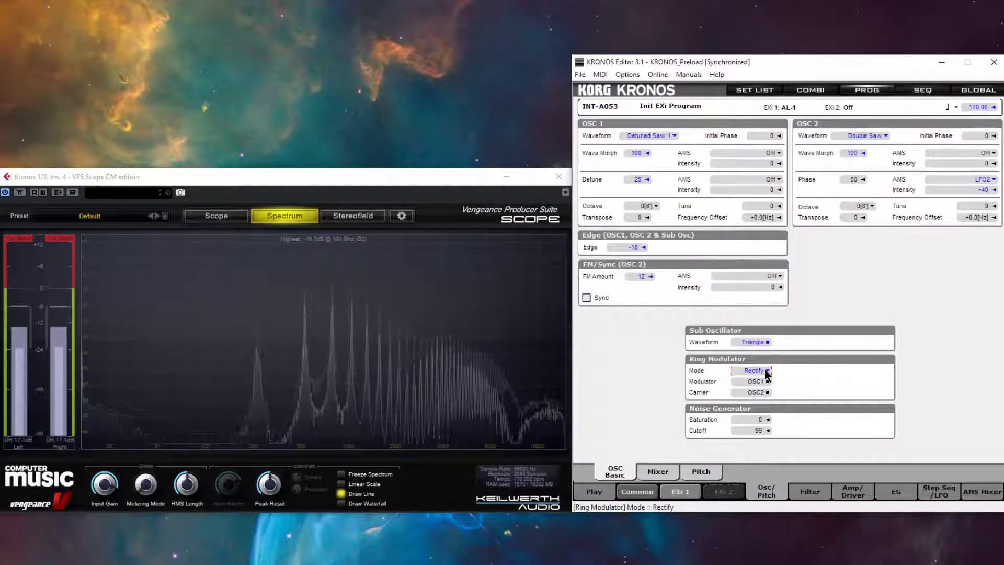
pyautogui.scroll(1, 767, 373)
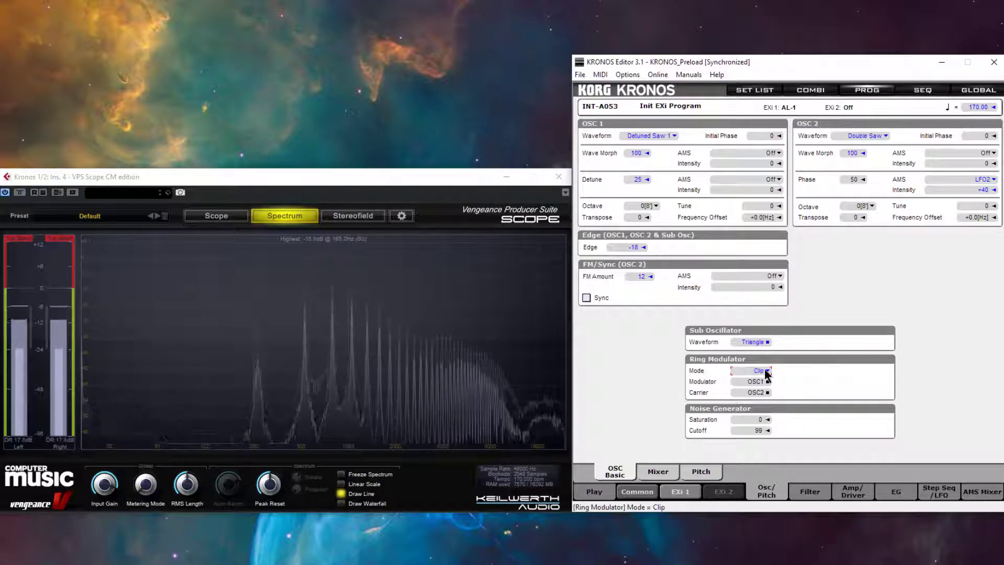
# Balance the oscillator mixer with OSC 1 at 29, OSC 2 at 19, Sub OSC at 15 and Ring Mod at 21
pyautogui.click(658, 472)
pyautogui.moveTo(655, 181); pyautogui.dragTo(652, 99)
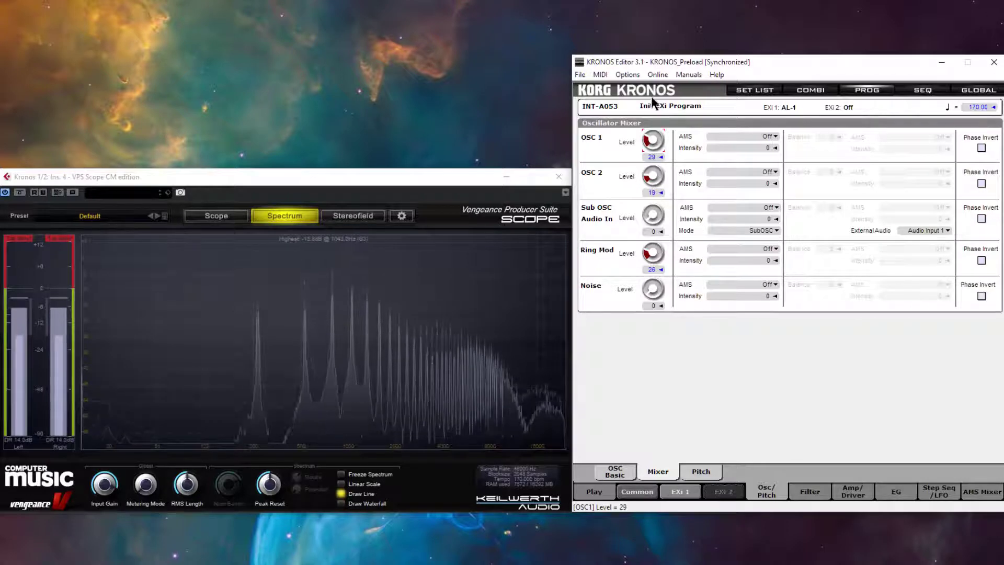
pyautogui.moveTo(653, 214); pyautogui.dragTo(651, 193)
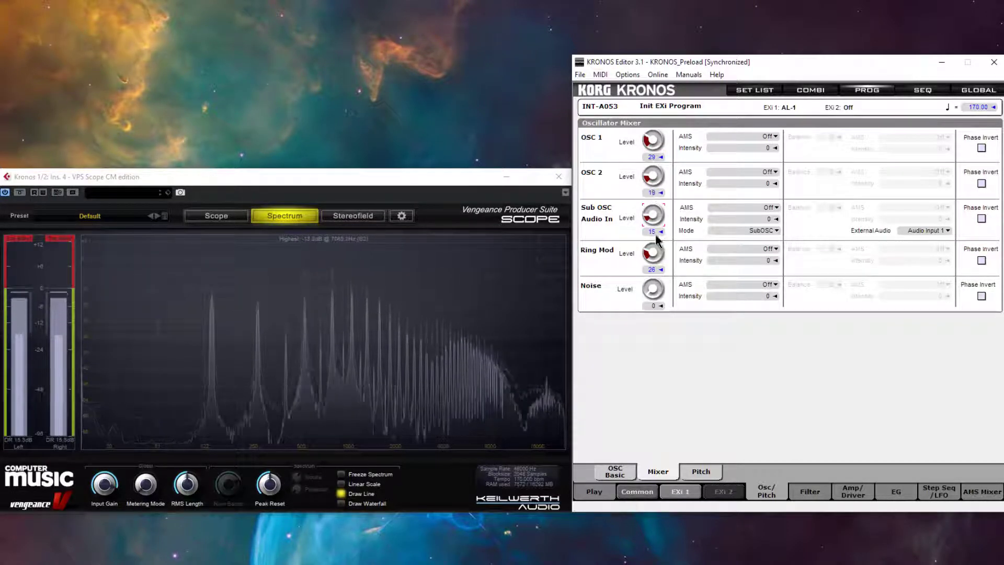
pyautogui.moveTo(651, 252)
pyautogui.mouseDown()
pyautogui.moveTo(655, 289)
pyautogui.moveTo(653, 270)
pyautogui.mouseUp()
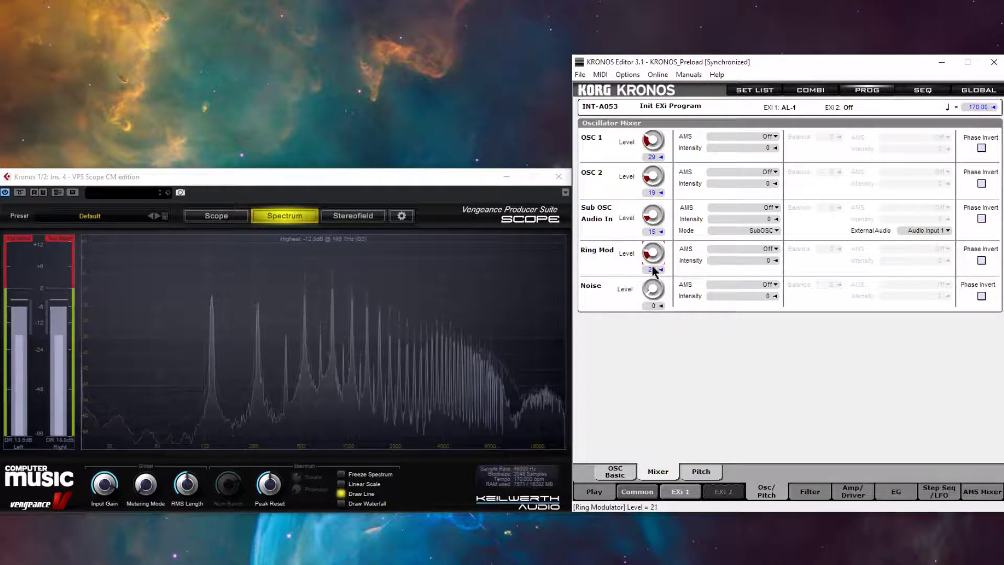
# Compare the ring modulator's Rectify and Clip modes again and settle on Rectify
pyautogui.click(623, 474)
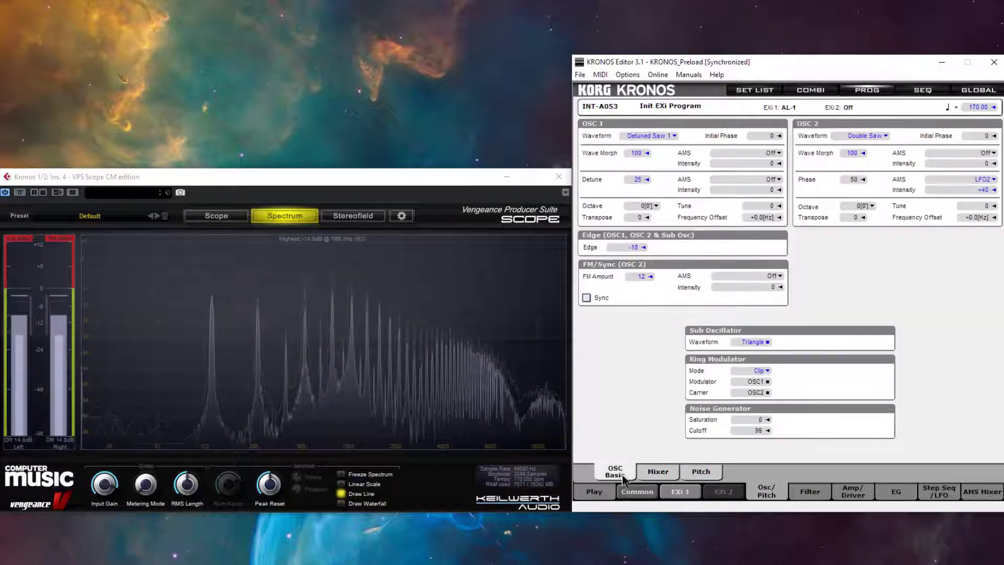
pyautogui.click(749, 369)
pyautogui.scroll(-1, 749, 369)
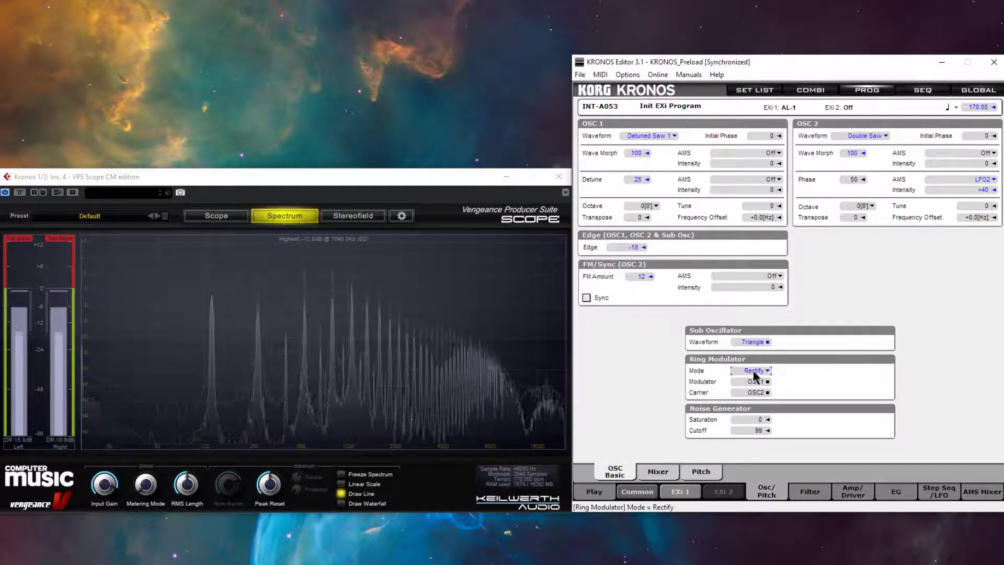
pyautogui.scroll(1, 753, 372)
pyautogui.scroll(1, 753, 370)
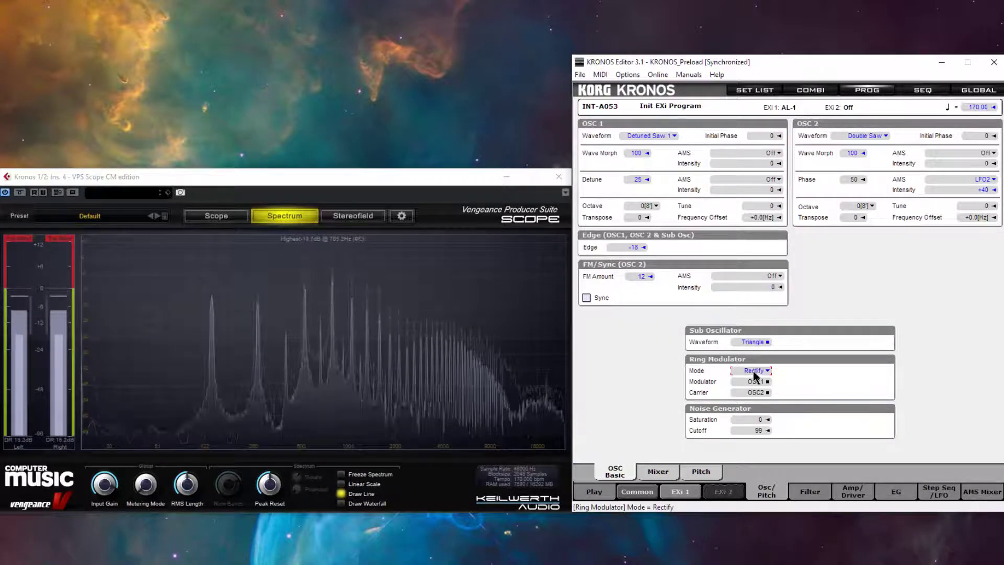
pyautogui.scroll(-1, 753, 372)
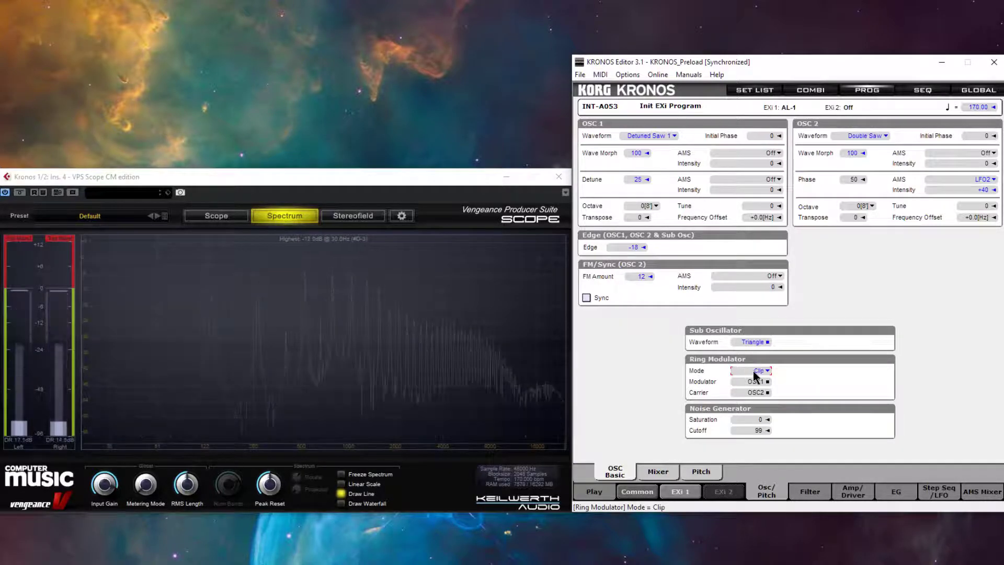
pyautogui.scroll(-1, 753, 371)
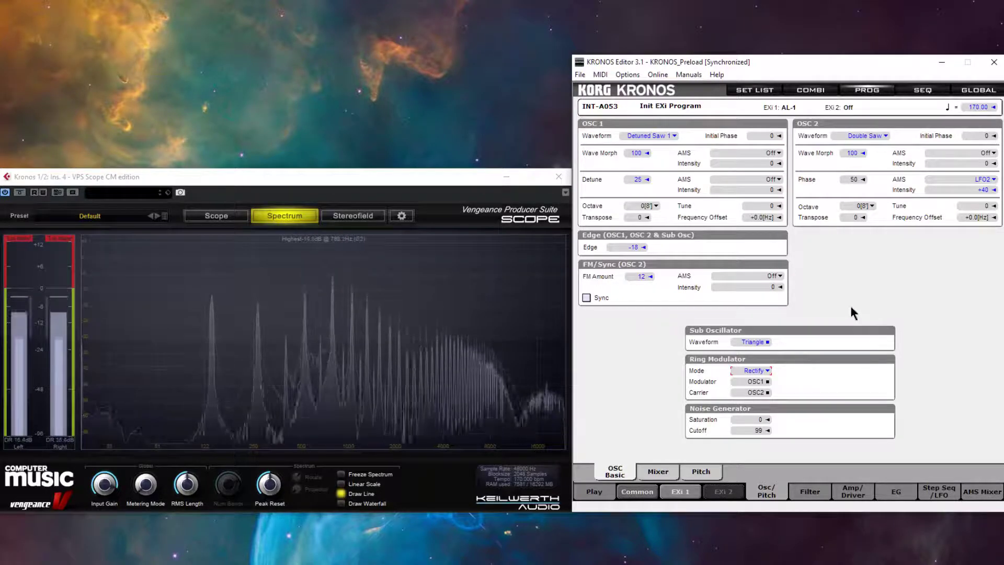
# Rebalance the oscillator mixer by setting the Ring Mod level to 18 and the OSC 2 level to 22
pyautogui.click(660, 474)
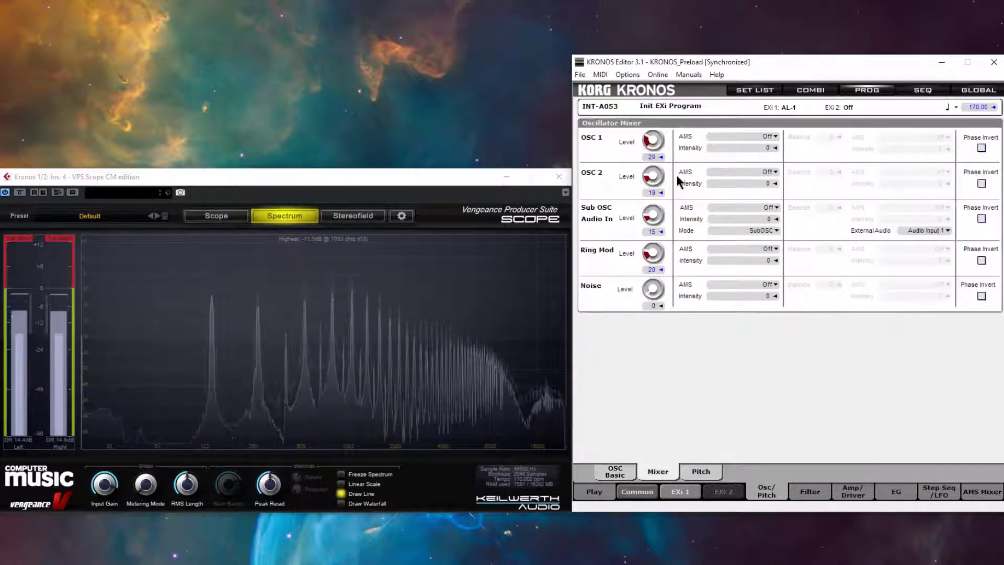
pyautogui.moveTo(659, 252); pyautogui.dragTo(656, 260)
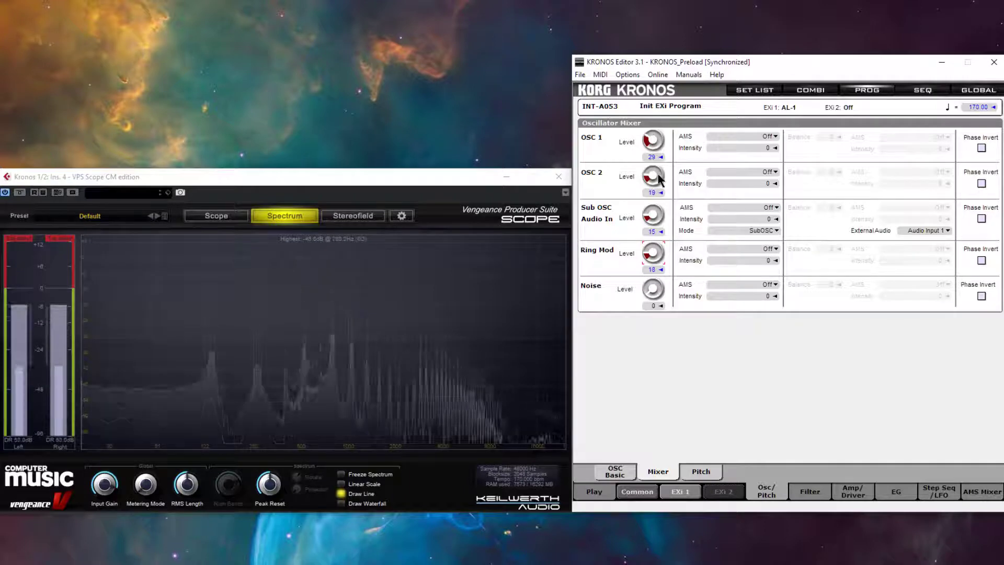
pyautogui.moveTo(660, 179); pyautogui.dragTo(661, 188)
pyautogui.moveTo(656, 183); pyautogui.dragTo(654, 187)
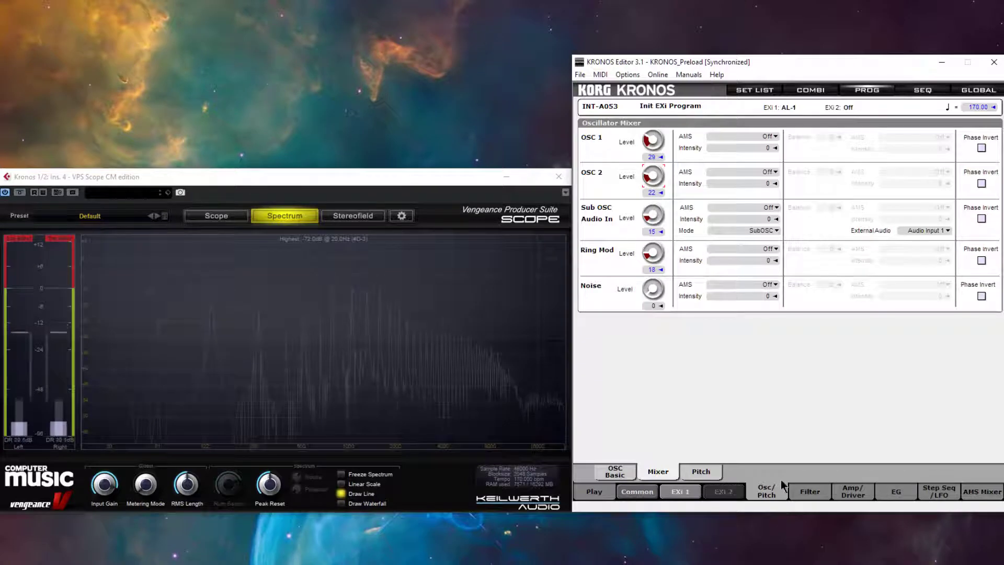
# Switch Filter A to Multi Filter with Mode1 at LP+BP+HP and its frequency at 0
pyautogui.click(804, 494)
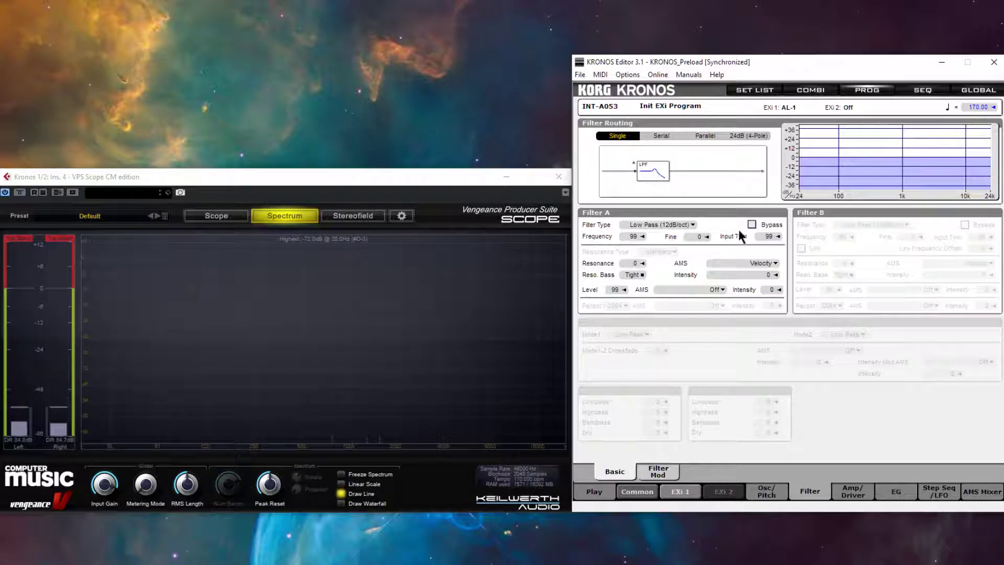
pyautogui.click(693, 226)
pyautogui.click(731, 283)
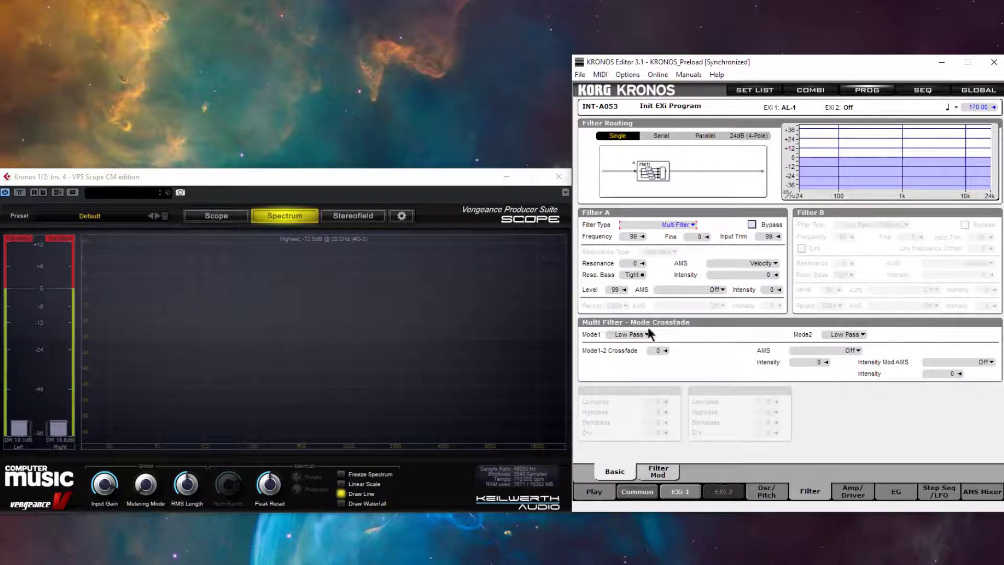
pyautogui.click(648, 334)
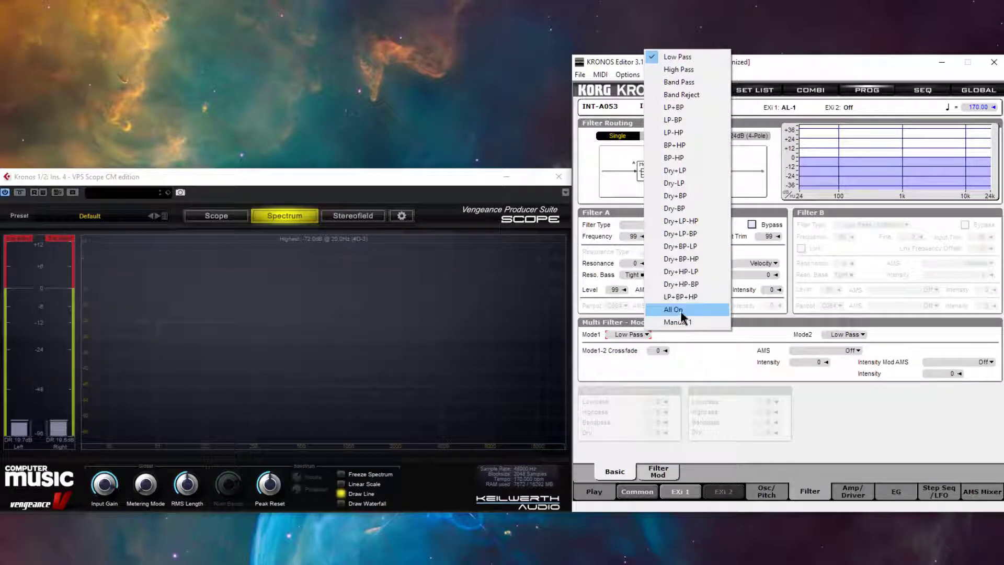
pyautogui.click(704, 300)
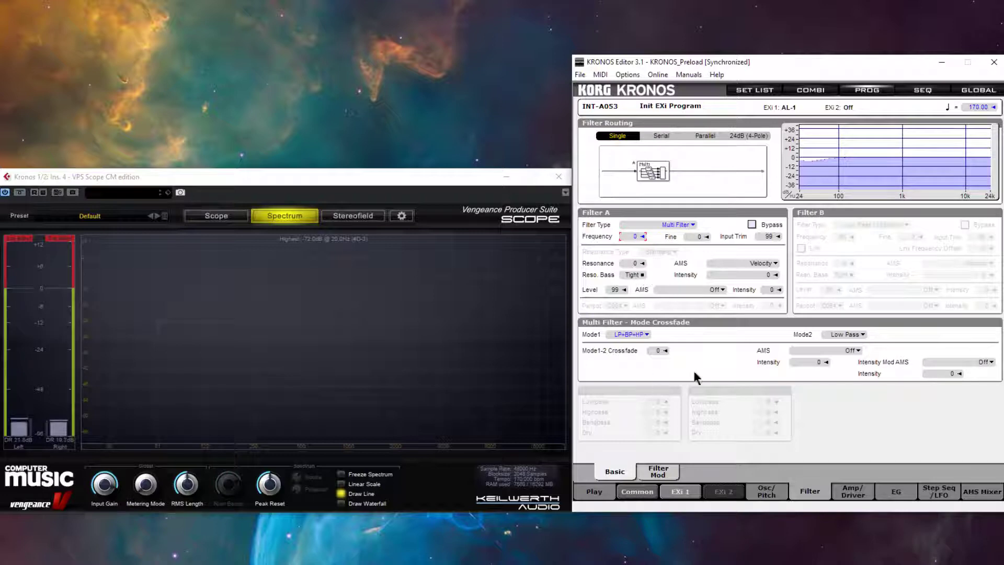
# Set Filter A's keyboard tracking intensity to 0 and its EG intensity to +99
pyautogui.click(662, 471)
pyautogui.moveTo(656, 135); pyautogui.dragTo(657, 148)
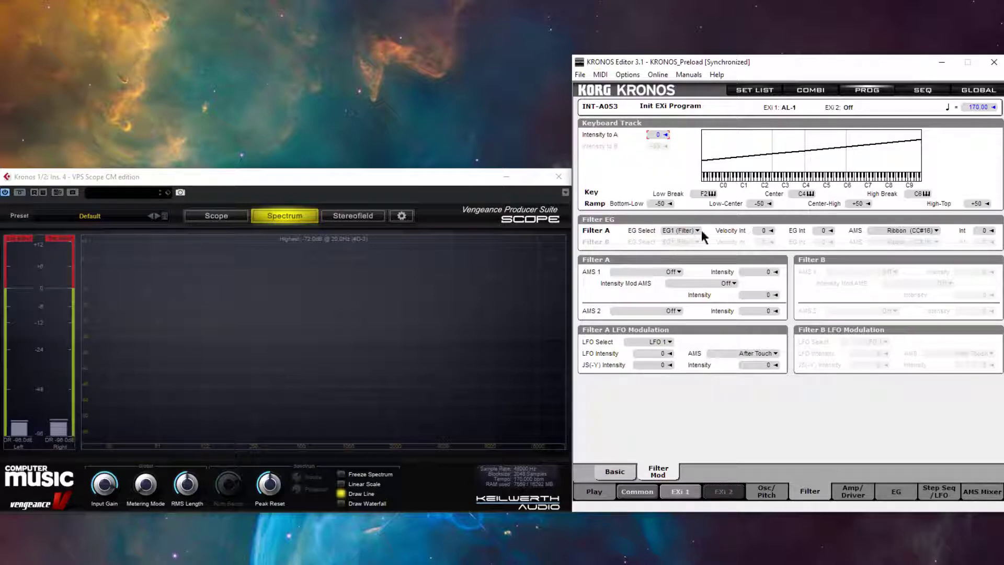
pyautogui.moveTo(817, 234); pyautogui.dragTo(820, 258)
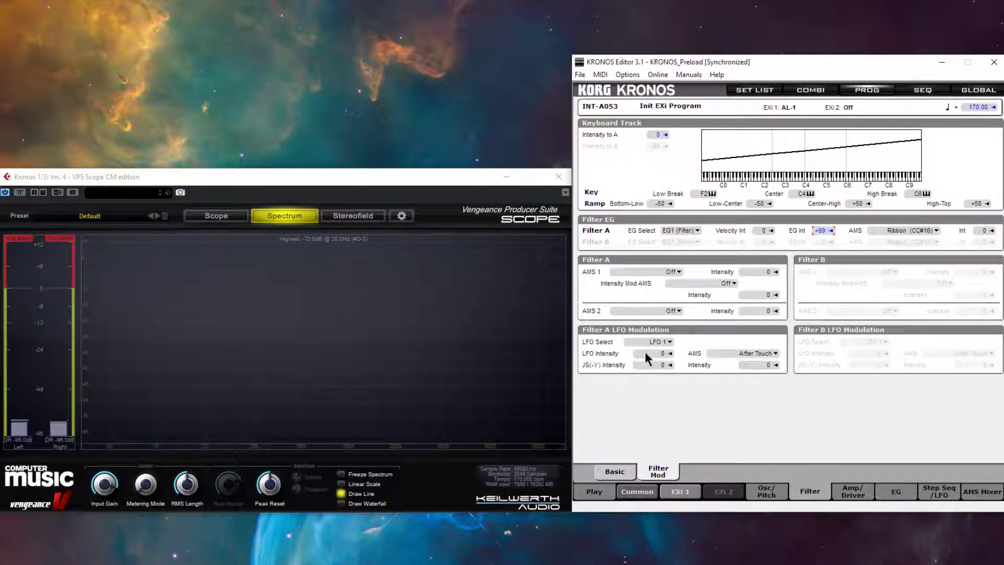
# Shape the filter envelope EG1 with an attack level of +99 and break and sustain levels of 0
pyautogui.click(890, 495)
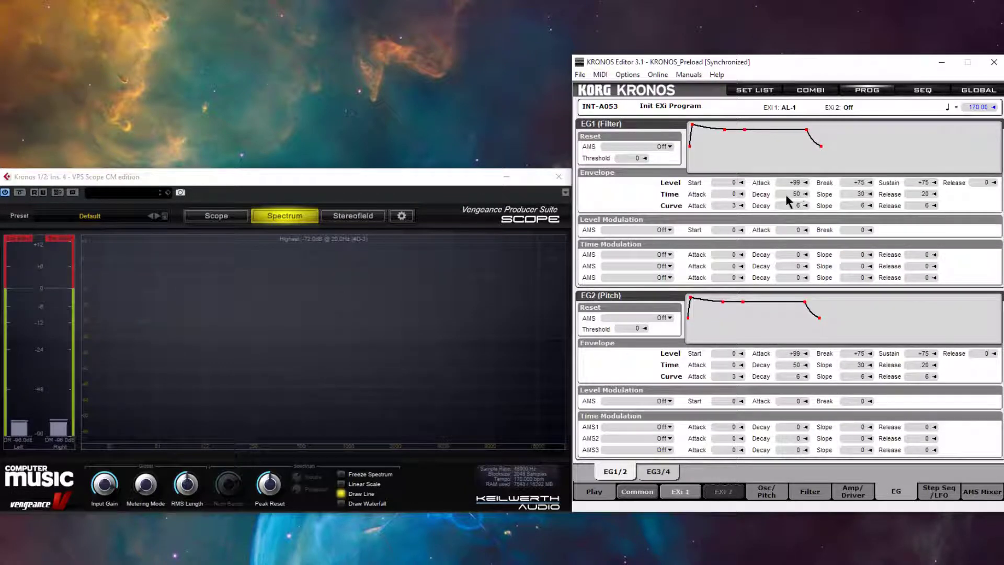
pyautogui.moveTo(795, 183); pyautogui.dragTo(788, 239)
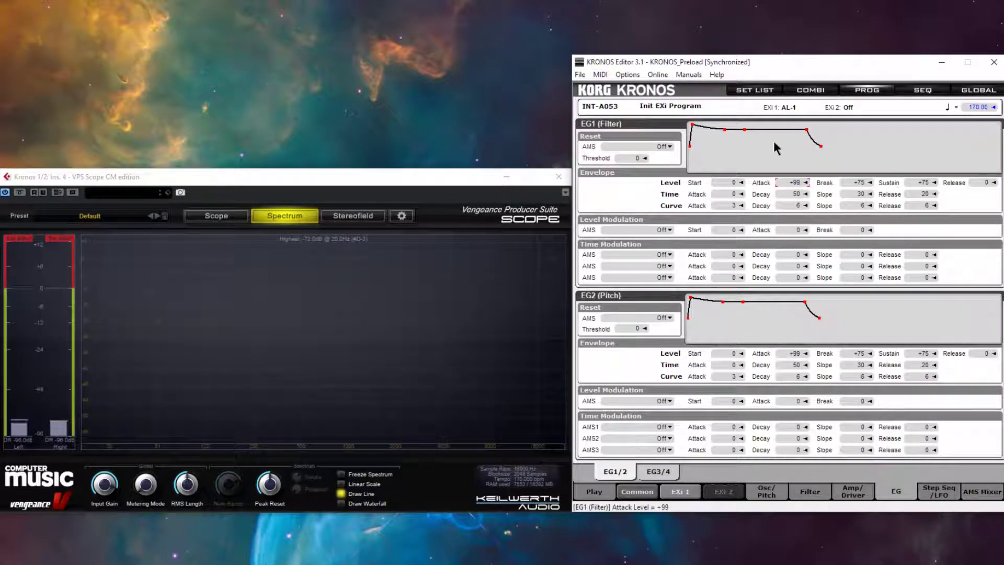
pyautogui.moveTo(855, 180); pyautogui.dragTo(854, 182)
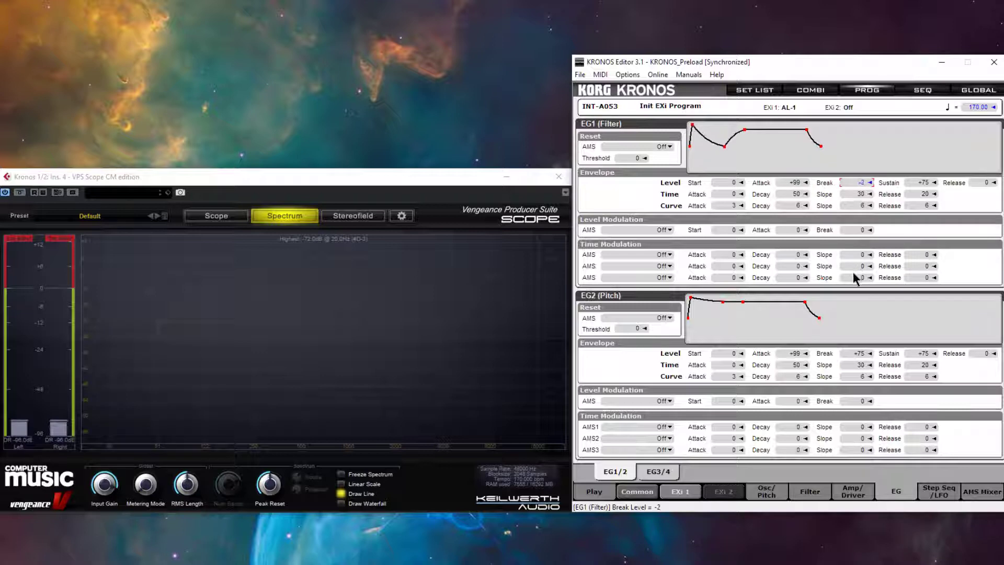
pyautogui.moveTo(855, 277); pyautogui.dragTo(898, 215)
pyautogui.moveTo(925, 184); pyautogui.dragTo(914, 281)
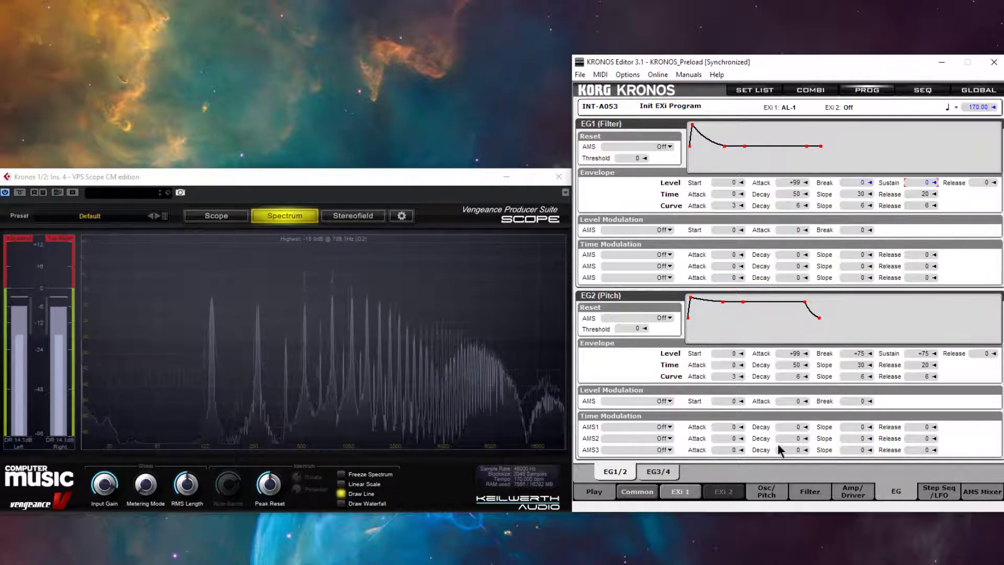
# Raise Filter A's resonance to 44
pyautogui.click(803, 496)
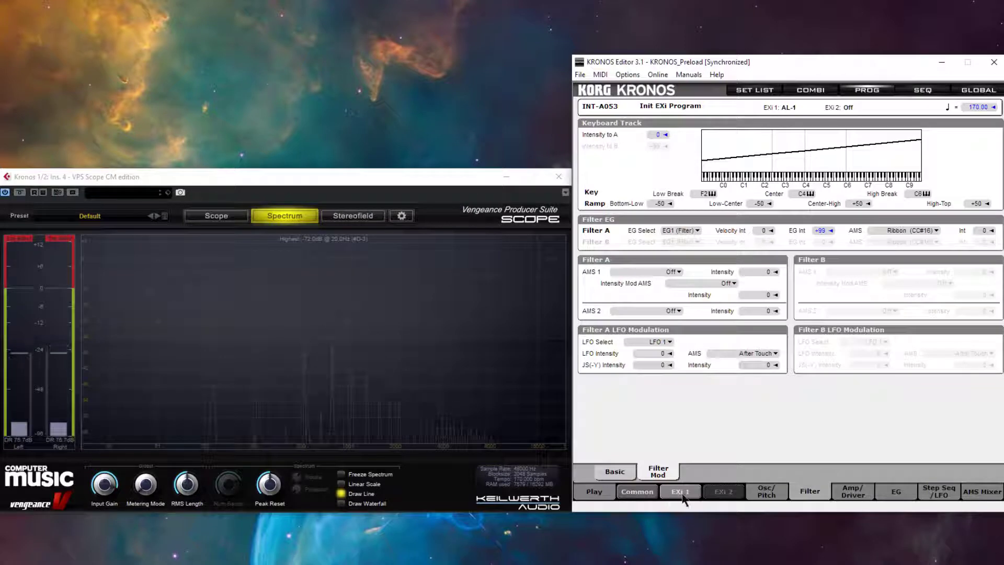
pyautogui.click(612, 472)
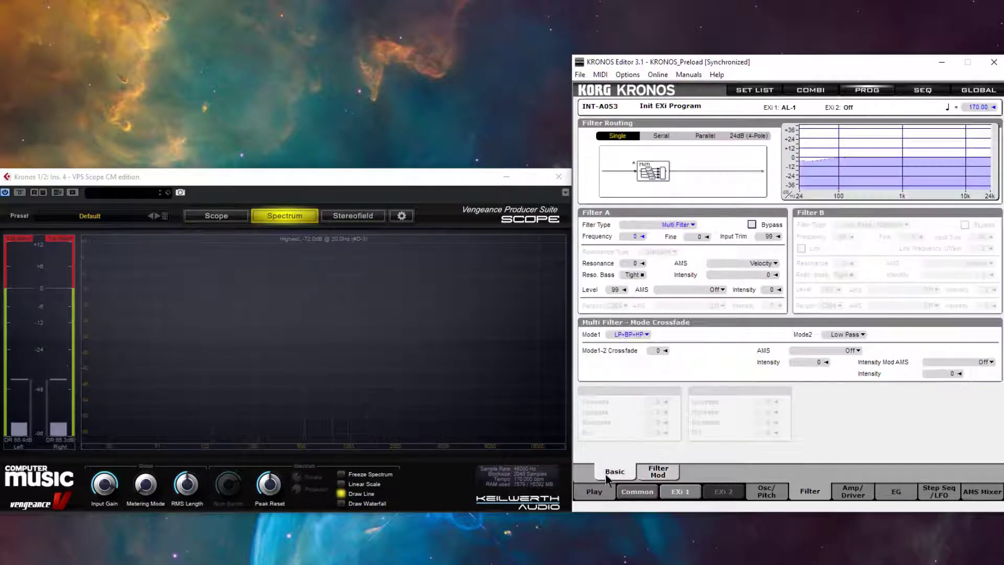
pyautogui.moveTo(626, 258); pyautogui.dragTo(626, 252)
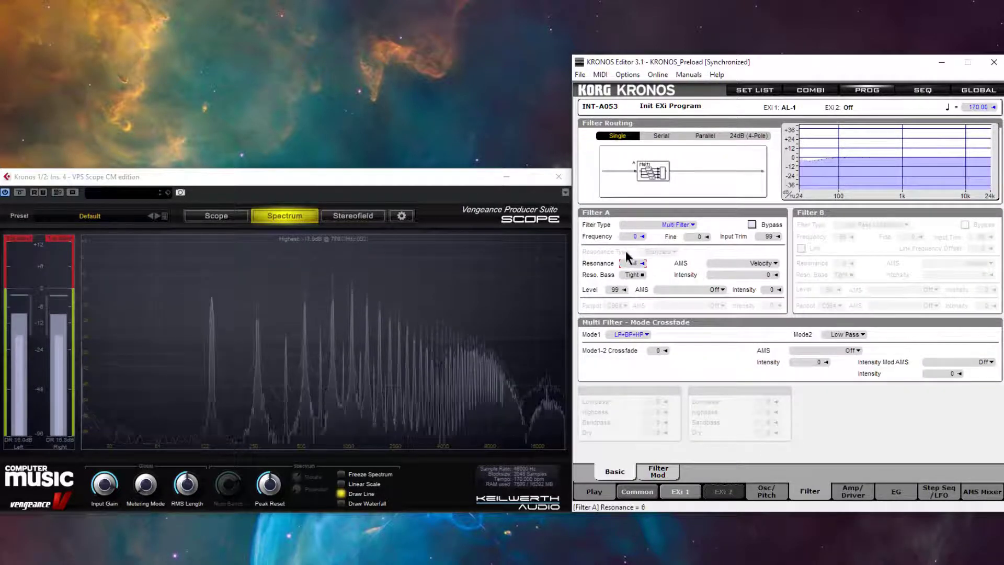
pyautogui.moveTo(626, 213)
pyautogui.mouseDown()
pyautogui.moveTo(629, 171)
pyautogui.moveTo(630, 212)
pyautogui.moveTo(630, 203)
pyautogui.mouseUp()
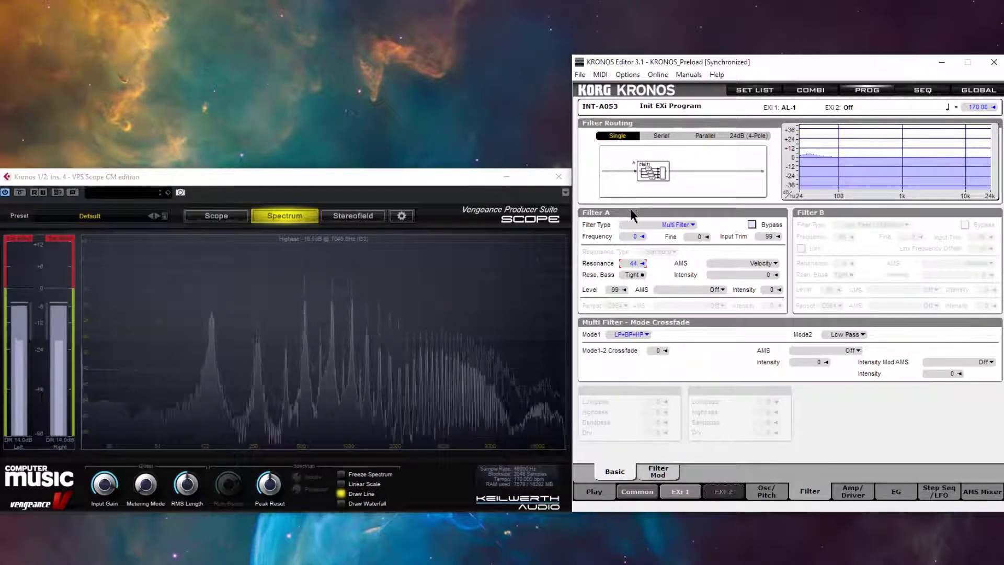
# Give the filter envelope EG1 a linear decay curve of 0 and a decay time of 74
pyautogui.click(901, 493)
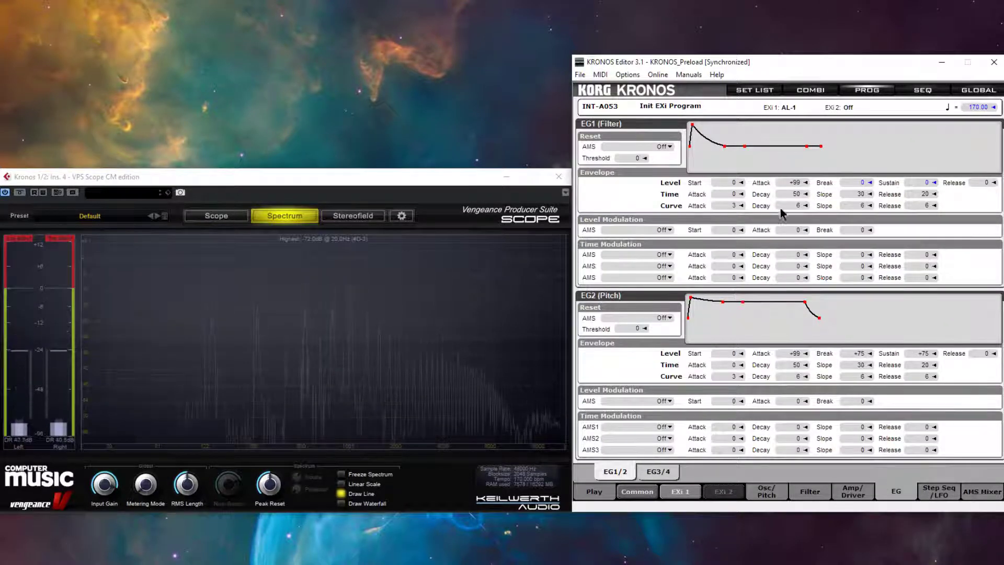
pyautogui.moveTo(785, 206); pyautogui.dragTo(786, 259)
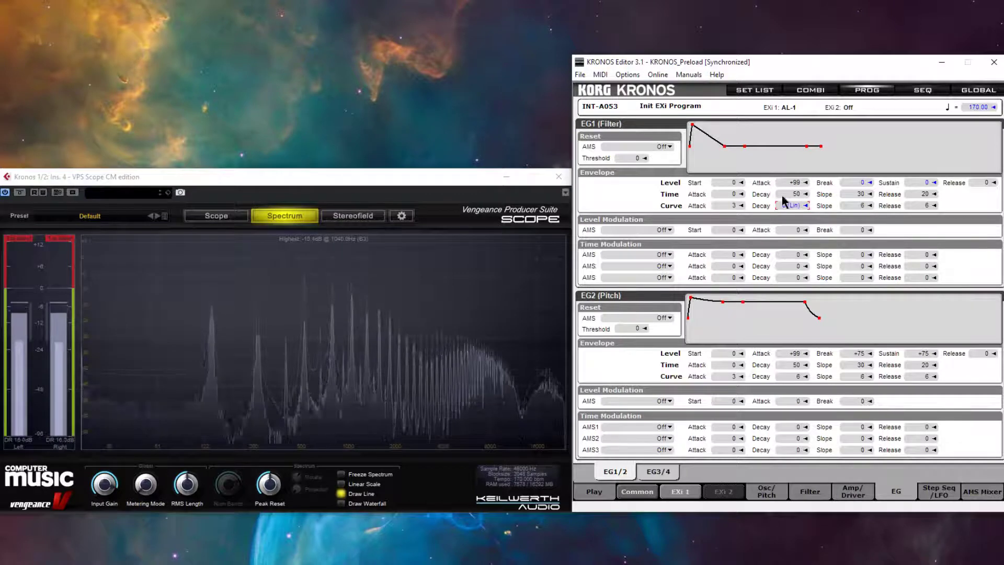
pyautogui.moveTo(784, 190); pyautogui.dragTo(775, 171)
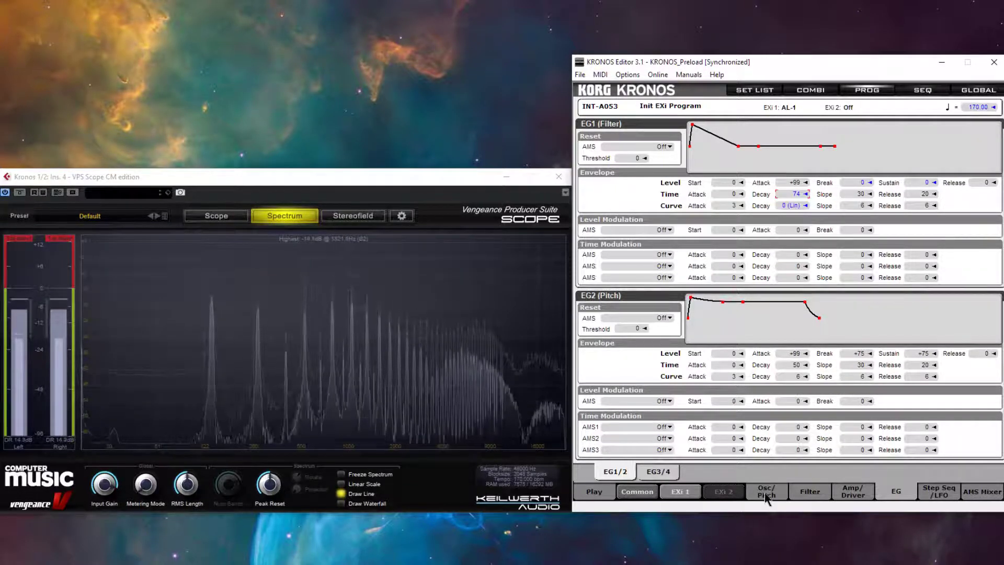
# Set Filter A's resonance to 65 and change the multi filter's Mode1 to Dry+HP-BP
pyautogui.click(810, 492)
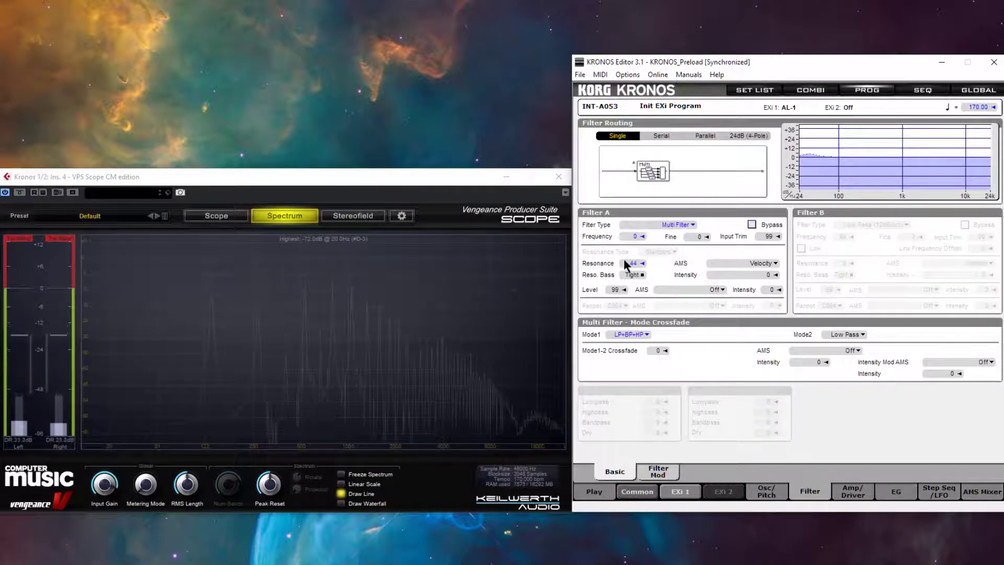
pyautogui.moveTo(625, 261); pyautogui.dragTo(625, 251)
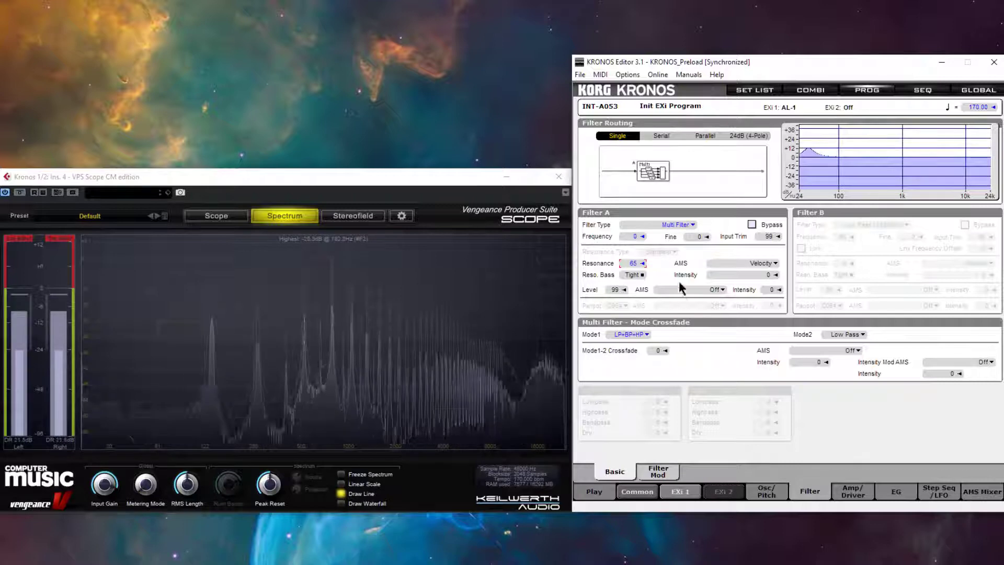
pyautogui.click(648, 336)
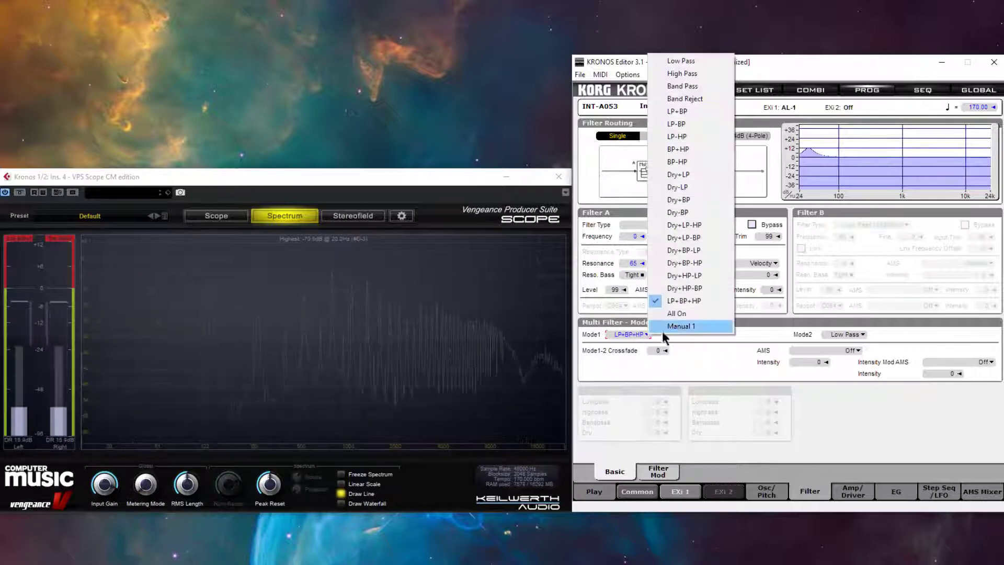
pyautogui.click(685, 288)
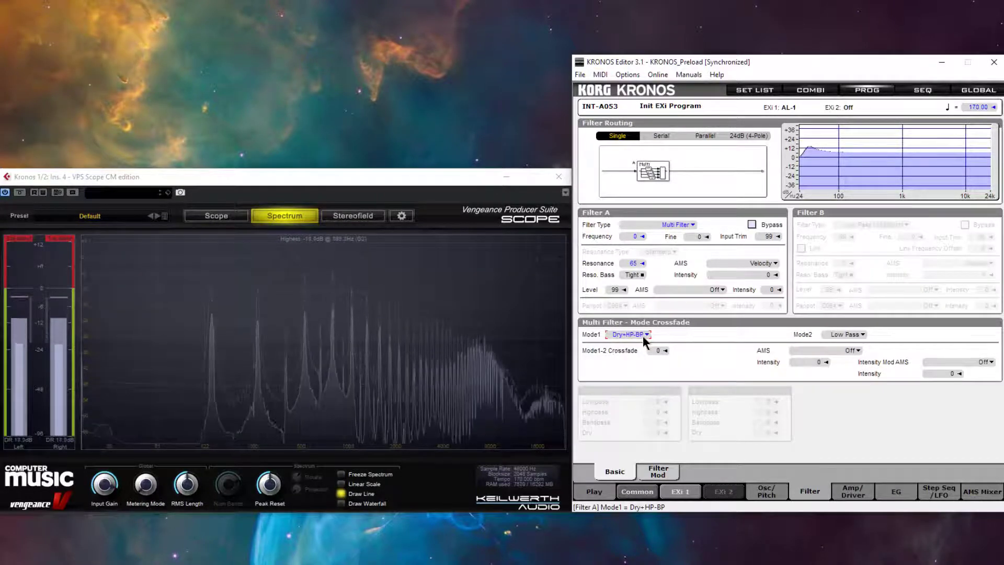
# Modulate Filter A with LFO 1 at an LFO intensity of +16
pyautogui.click(669, 478)
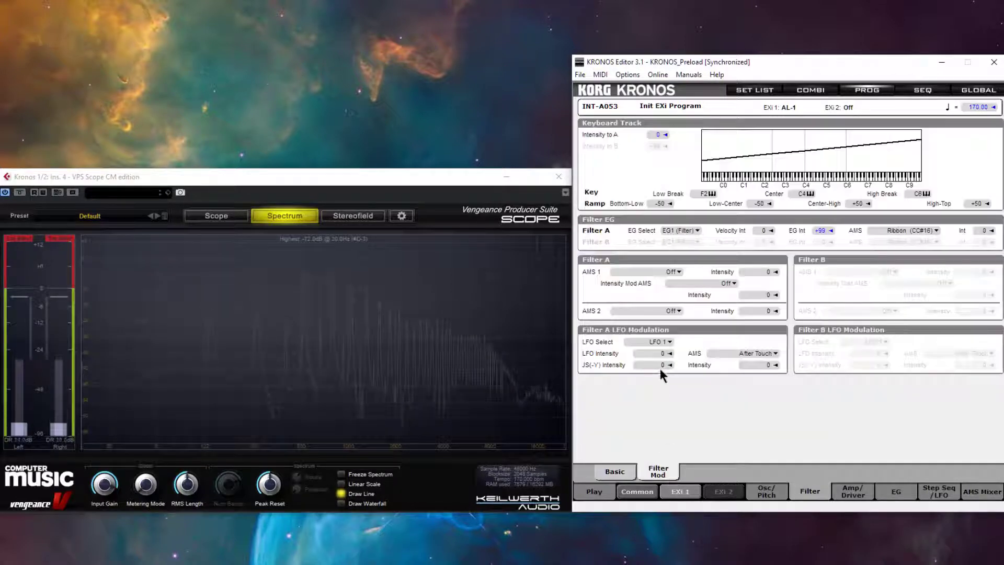
pyautogui.moveTo(651, 352); pyautogui.dragTo(648, 334)
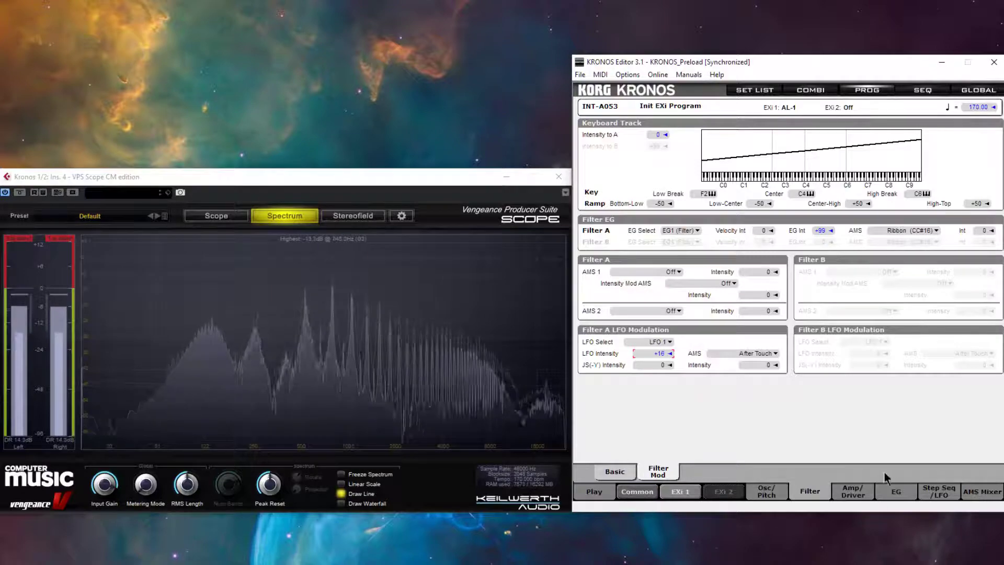
# Set LFO 1 to the Step Triangle-4 waveform with Key Sync off and MIDI/Tempo Sync on
pyautogui.click(935, 491)
pyautogui.click(658, 471)
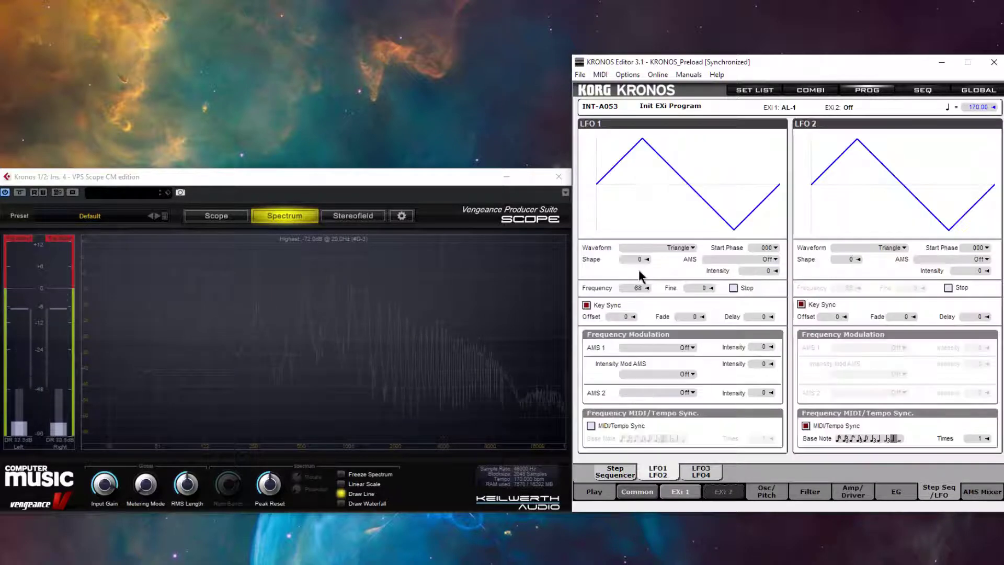
pyautogui.click(682, 249)
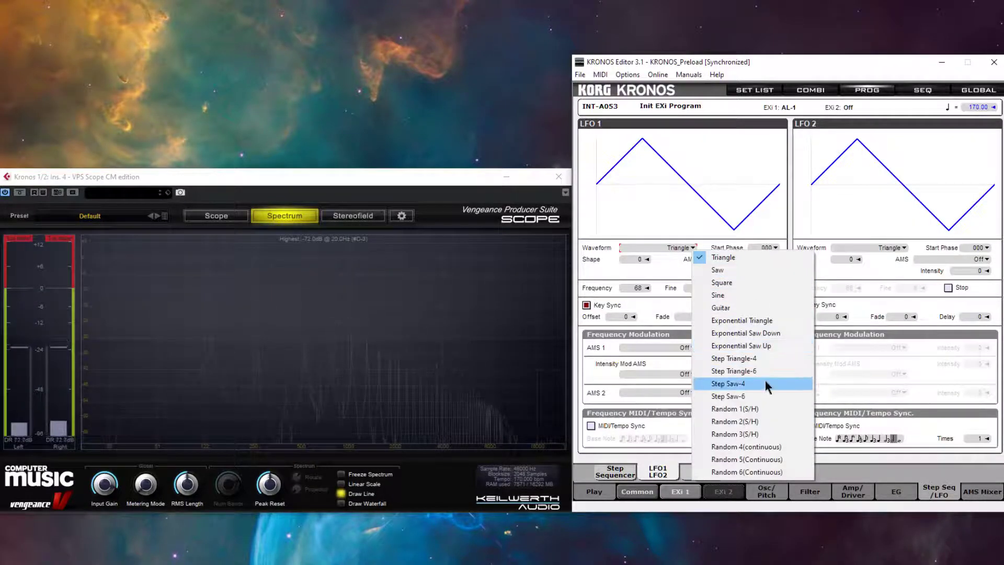
pyautogui.click(767, 360)
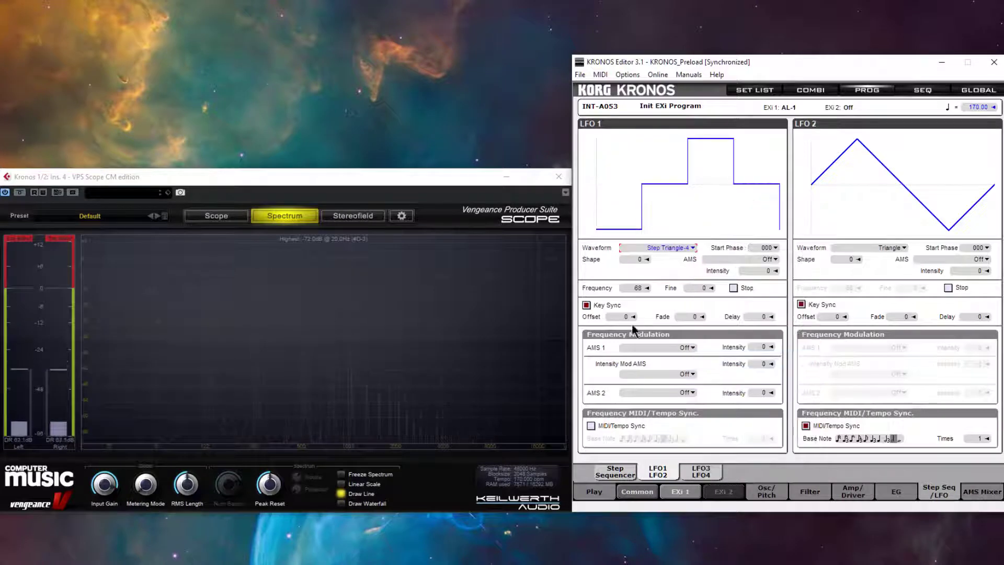
pyautogui.click(586, 306)
pyautogui.click(600, 425)
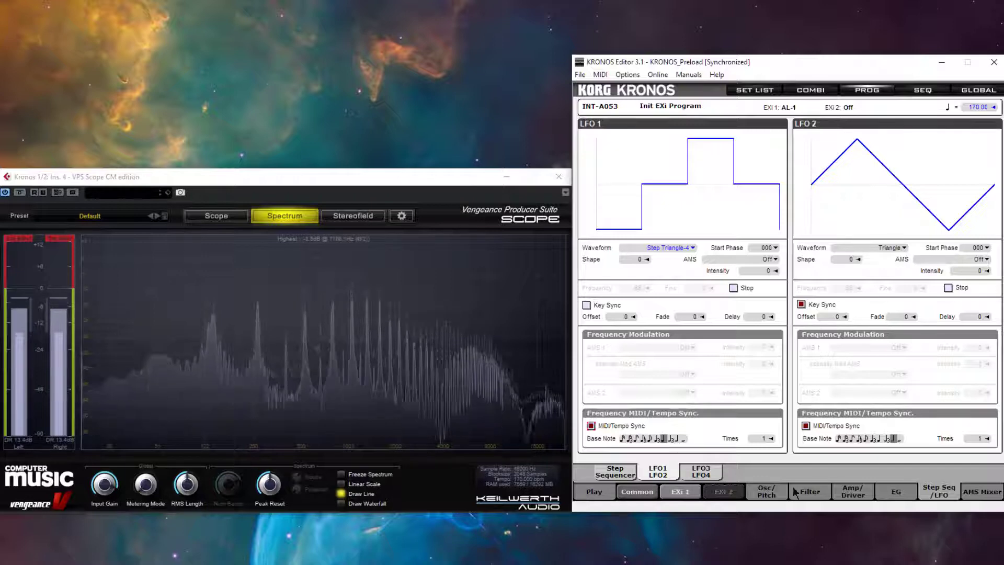
# Set Filter A's LFO intensity to +11 and the decay curve of the filter envelope EG1 to 5
pyautogui.click(812, 493)
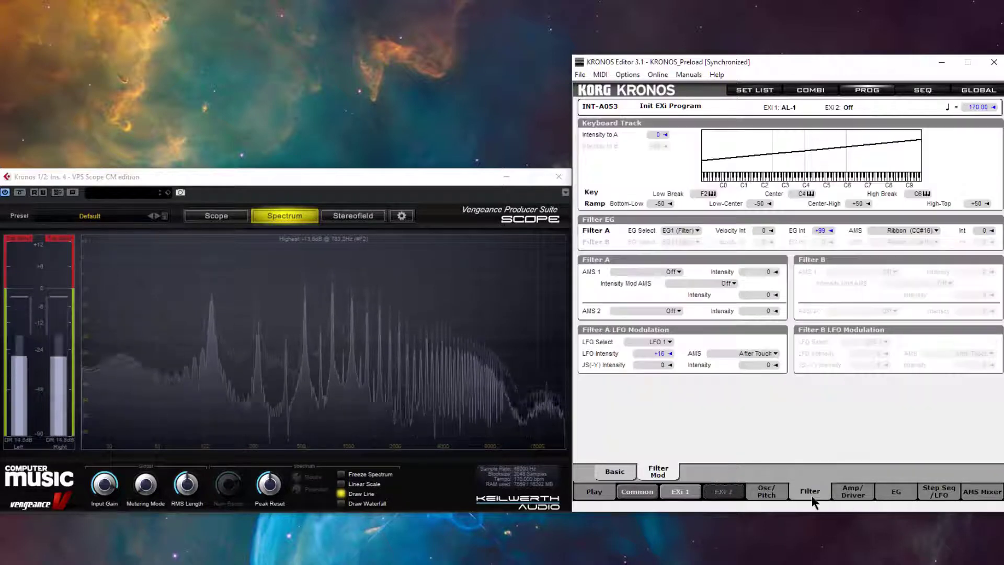
pyautogui.moveTo(644, 356); pyautogui.dragTo(645, 359)
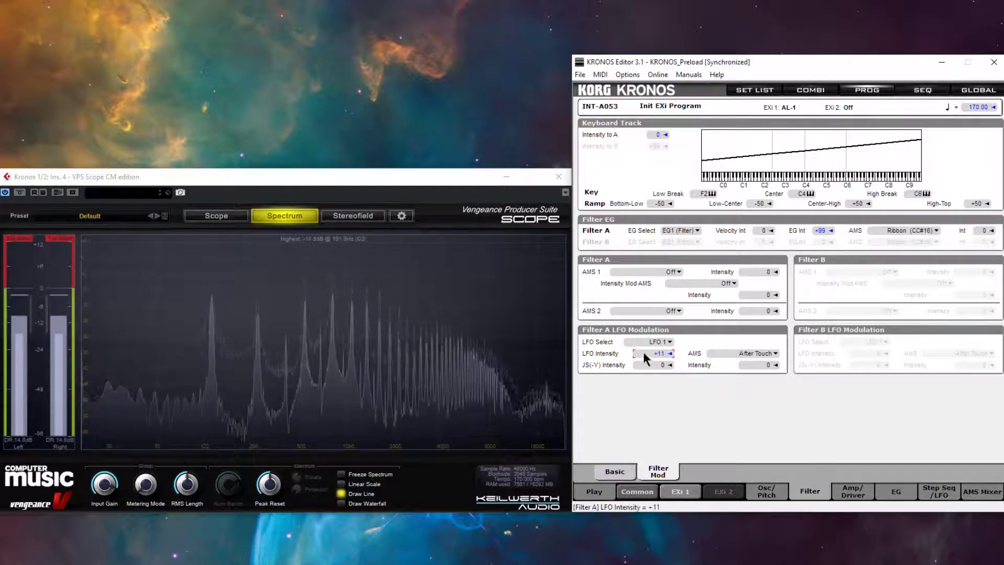
pyautogui.click(889, 491)
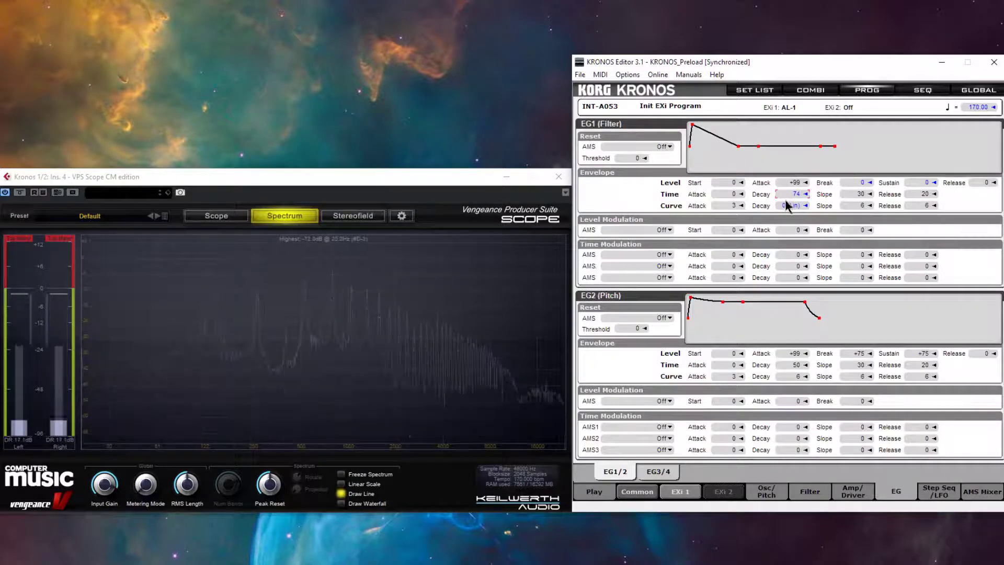
pyautogui.scroll(1, 784, 204)
pyautogui.scroll(6, 785, 204)
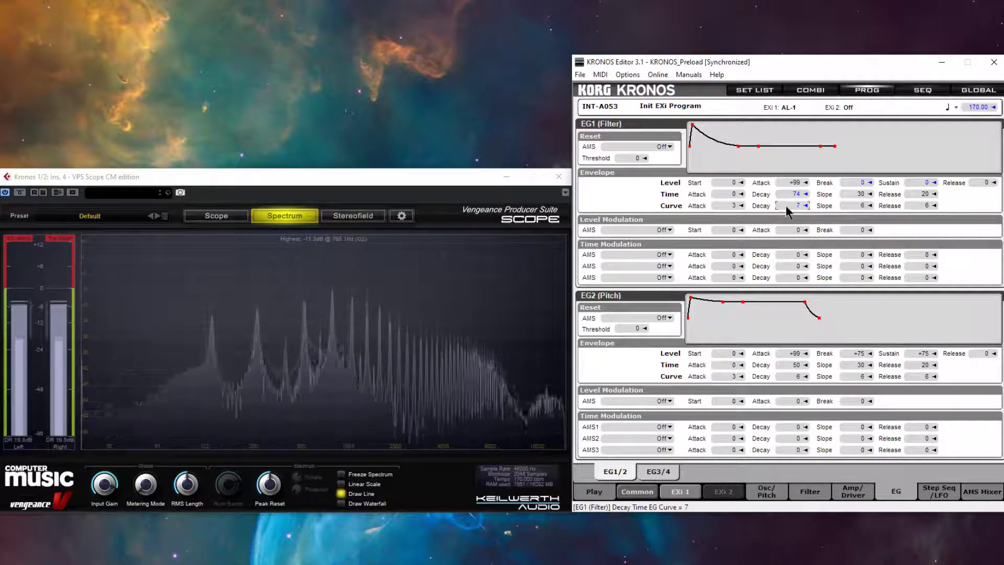
pyautogui.scroll(-1, 786, 205)
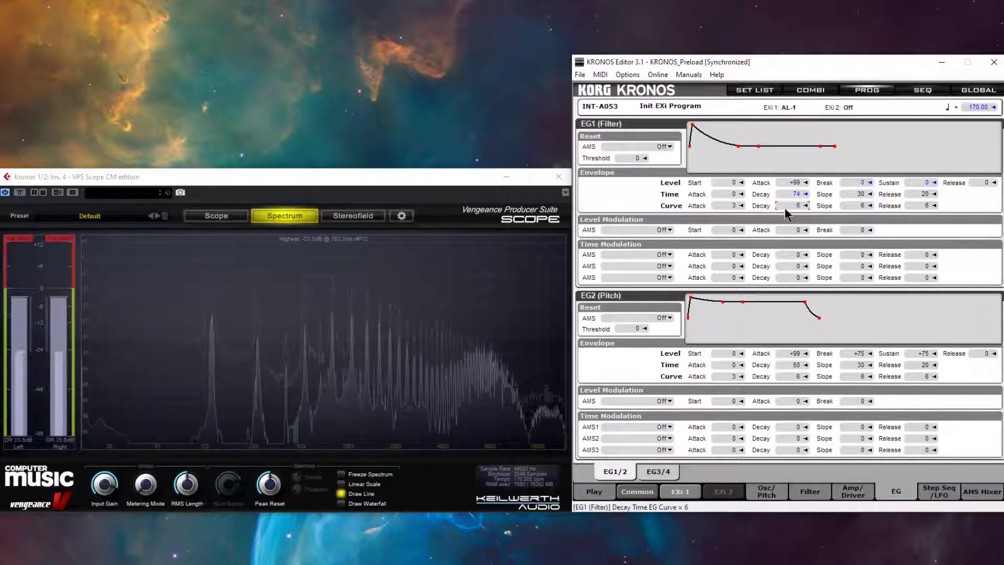
pyautogui.scroll(-1, 783, 206)
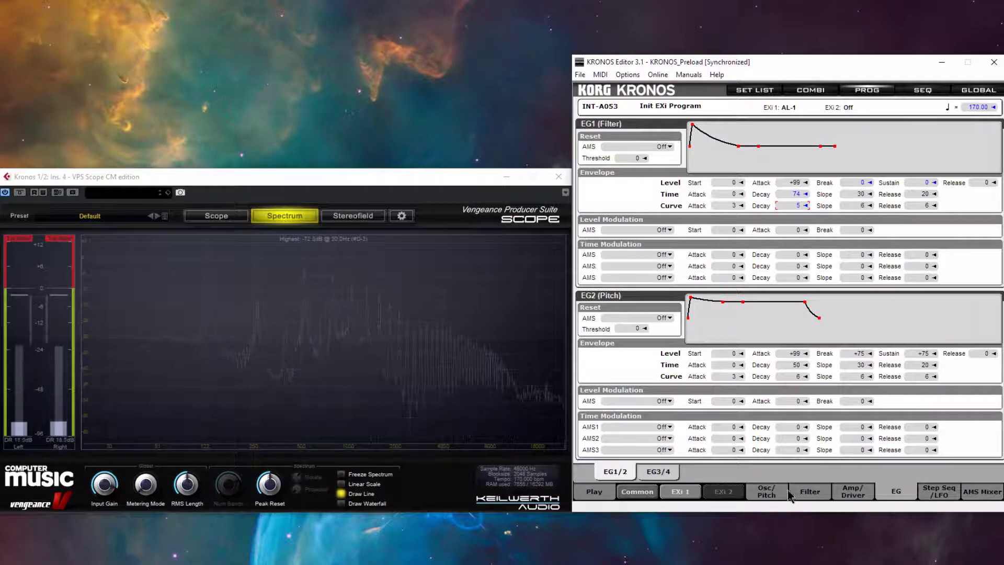
# Modulate the amp envelope's attack time with Velocity at an intensity of +70
pyautogui.click(805, 493)
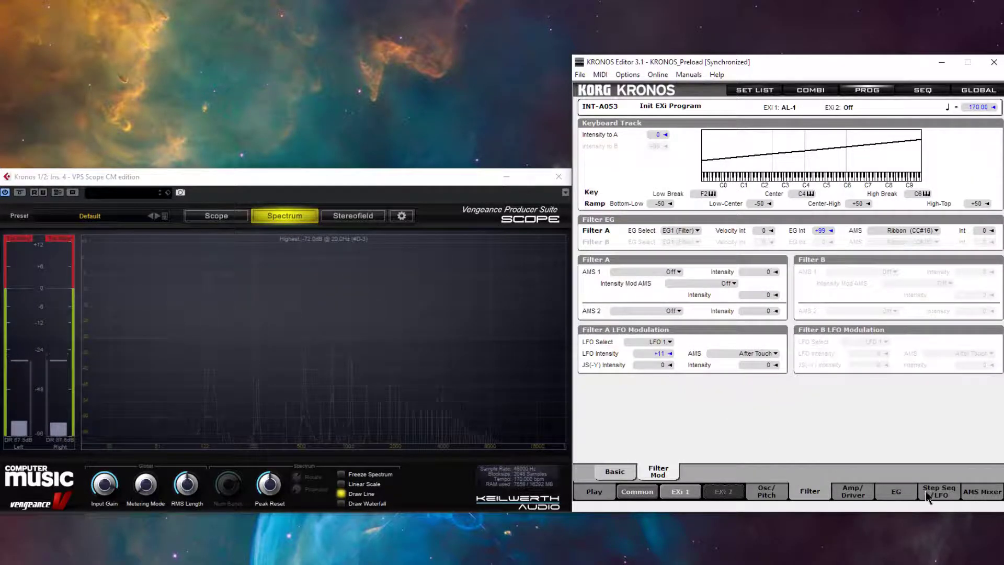
pyautogui.click(851, 494)
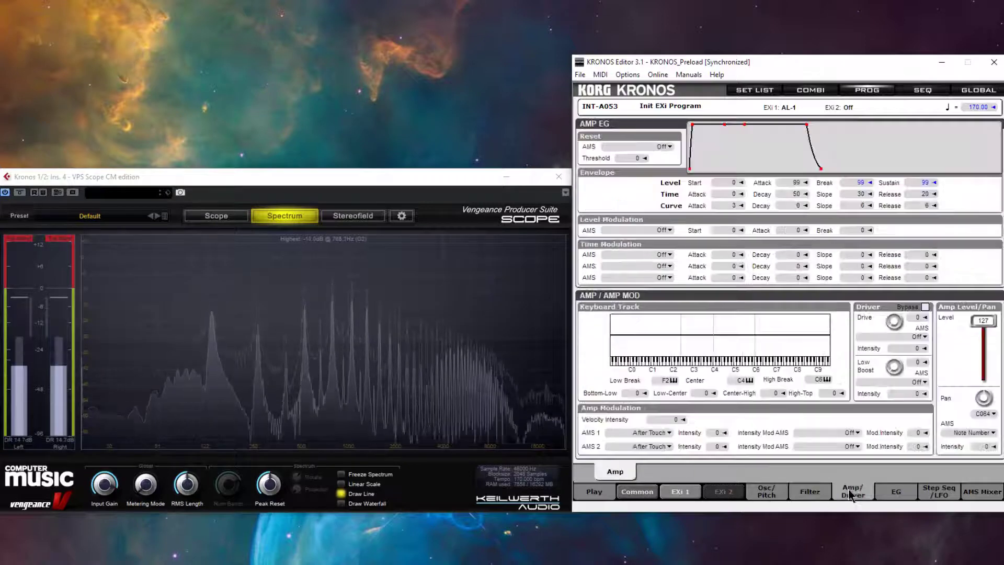
pyautogui.click(722, 184)
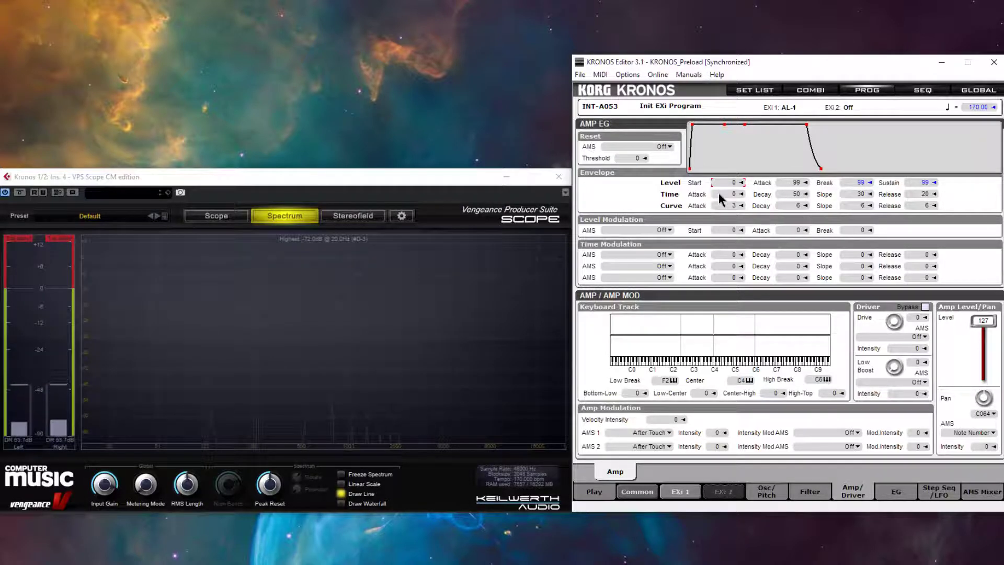
pyautogui.moveTo(719, 192); pyautogui.dragTo(687, 298)
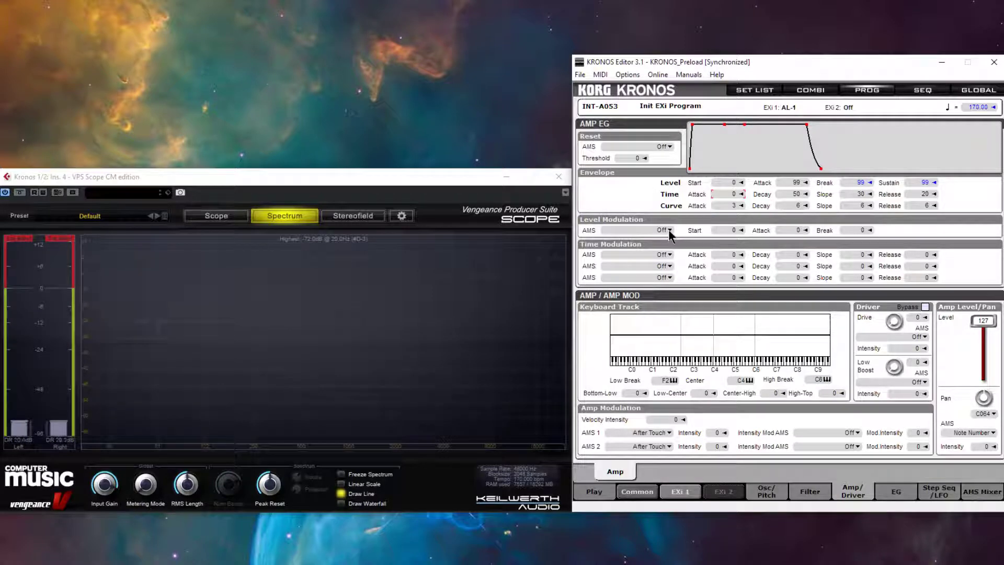
pyautogui.click(670, 255)
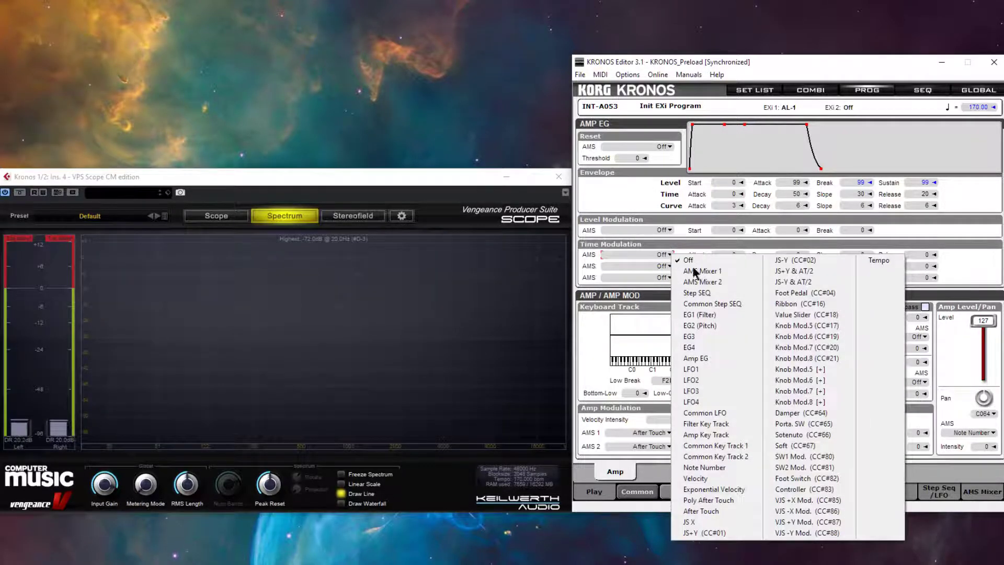
pyautogui.click(712, 480)
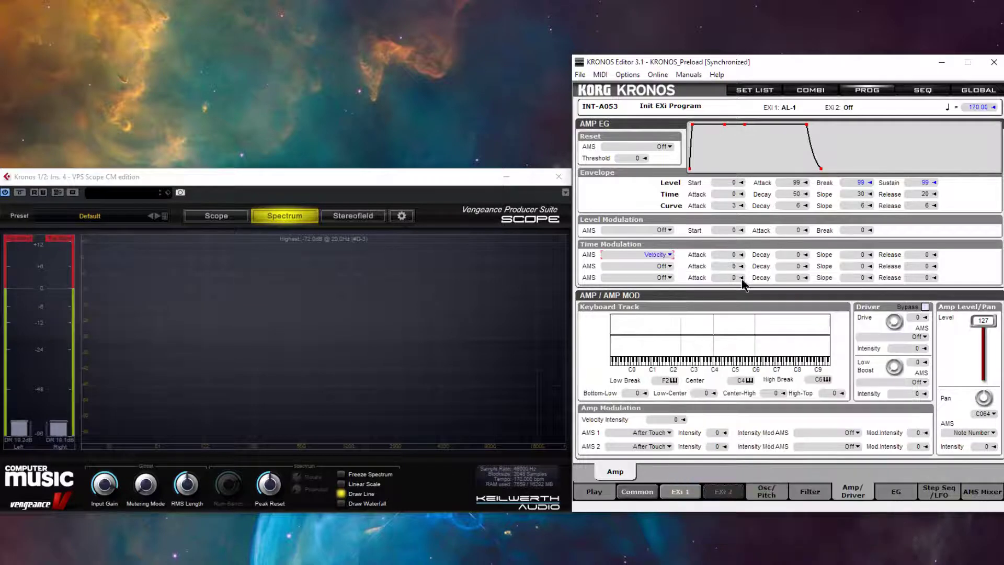
pyautogui.moveTo(724, 257)
pyautogui.mouseDown()
pyautogui.moveTo(718, 179)
pyautogui.moveTo(715, 242)
pyautogui.mouseUp()
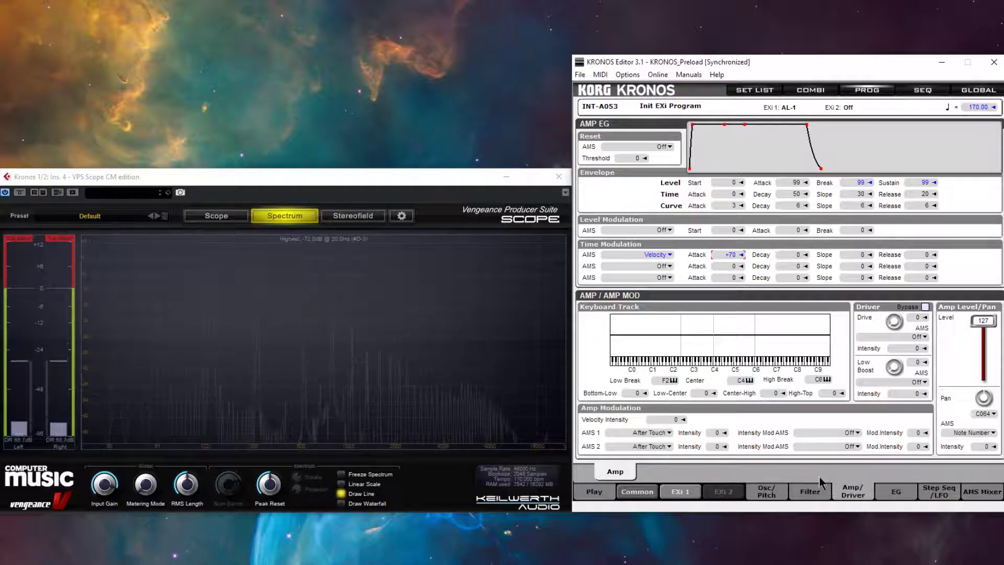
# Set EG1's attack level to 0 and modulate that level with Velocity at +99
pyautogui.click(810, 492)
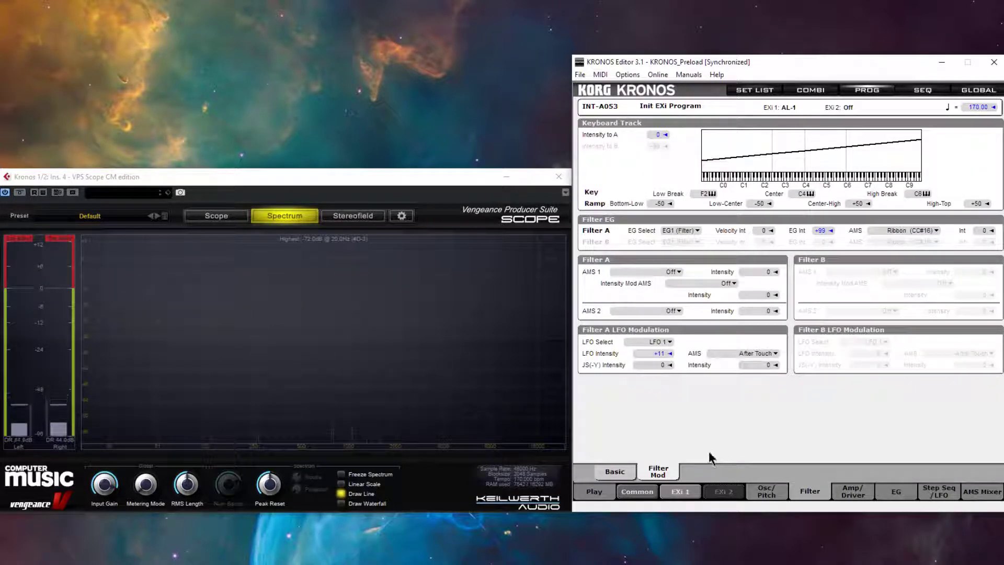
pyautogui.click(913, 492)
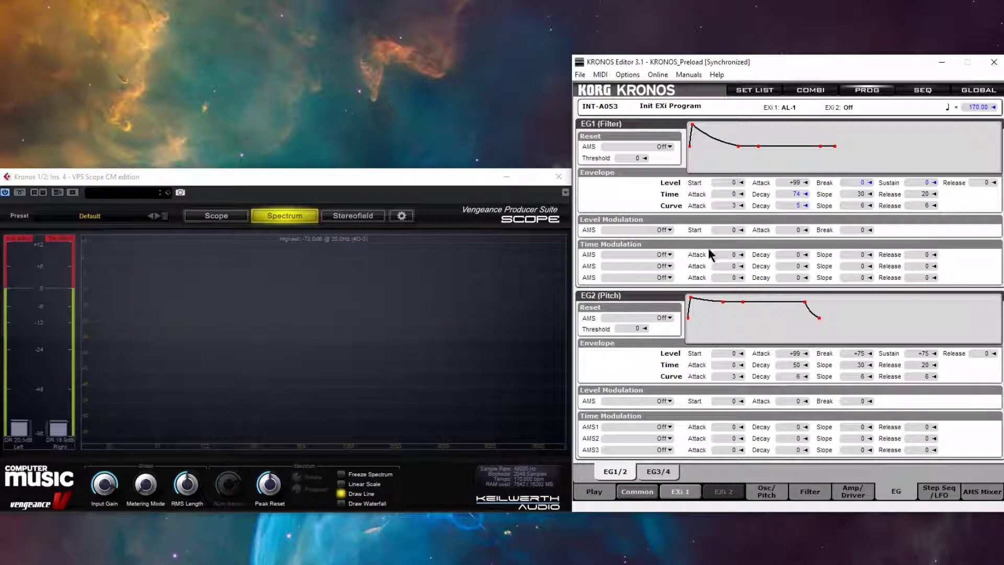
pyautogui.moveTo(790, 180); pyautogui.dragTo(780, 309)
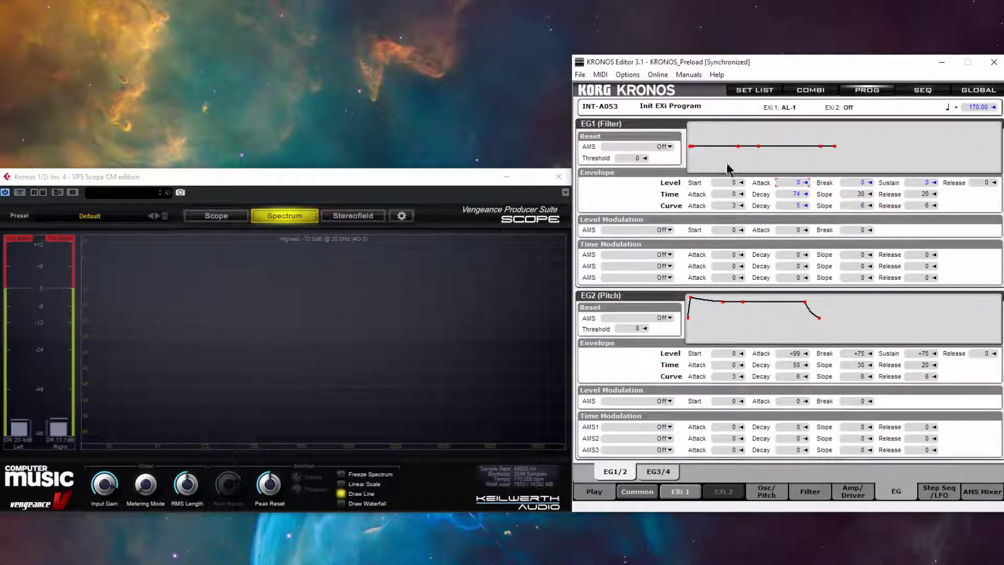
pyautogui.click(670, 230)
pyautogui.click(749, 454)
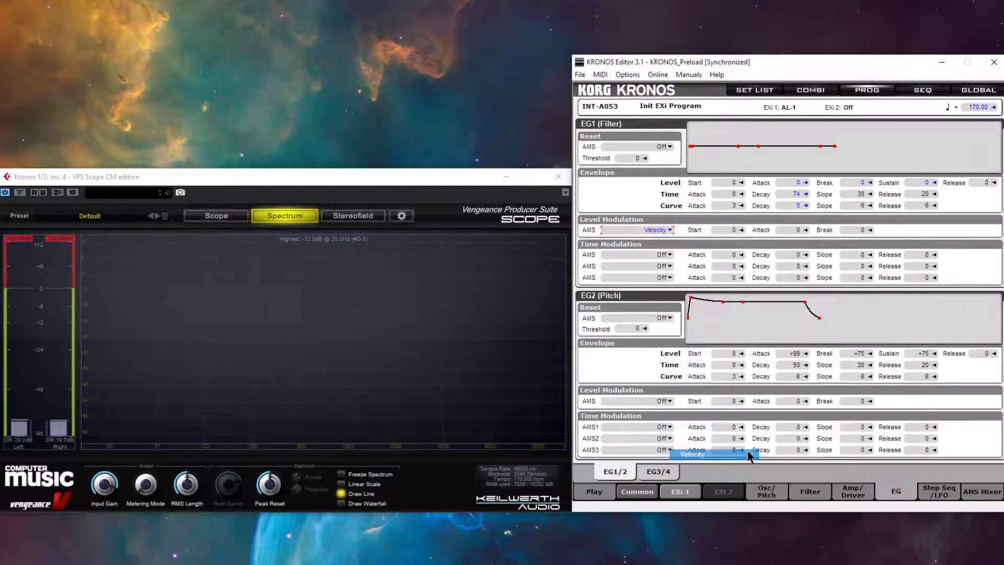
pyautogui.moveTo(787, 233); pyautogui.dragTo(787, 209)
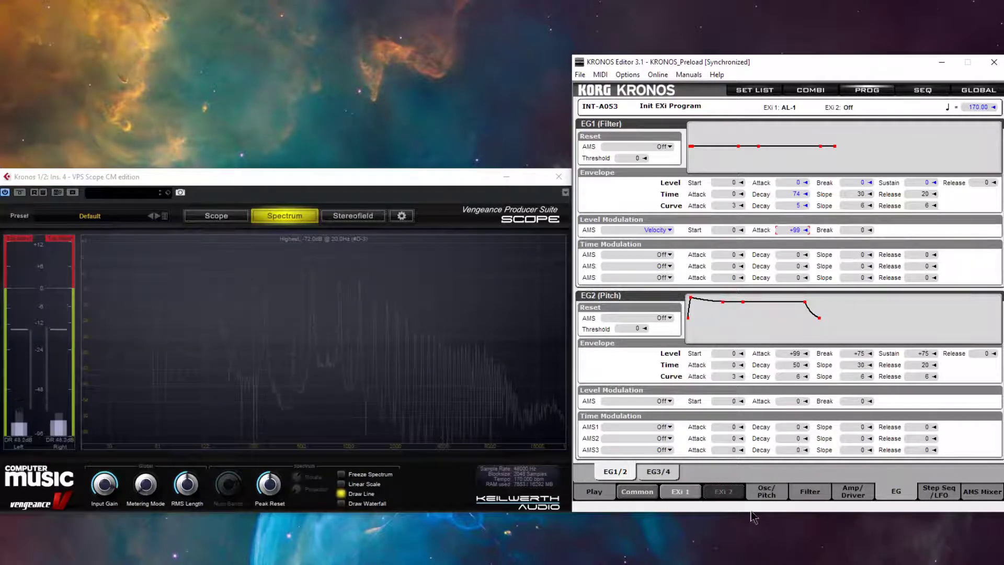
# Set the AL-1 amp driver's Drive to 13 and its Low Boost to 11
pyautogui.click(639, 498)
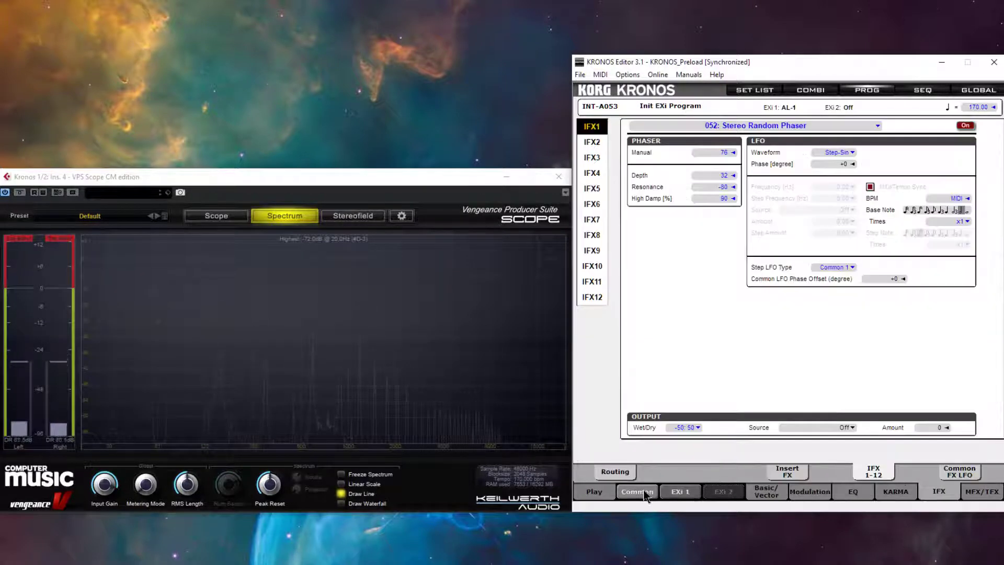
pyautogui.click(759, 494)
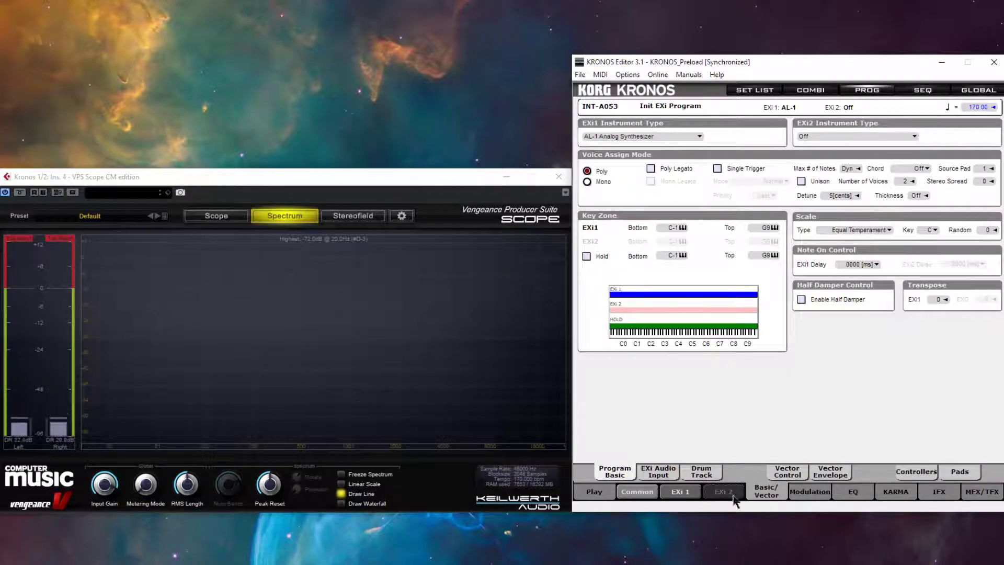
pyautogui.click(694, 493)
pyautogui.click(869, 500)
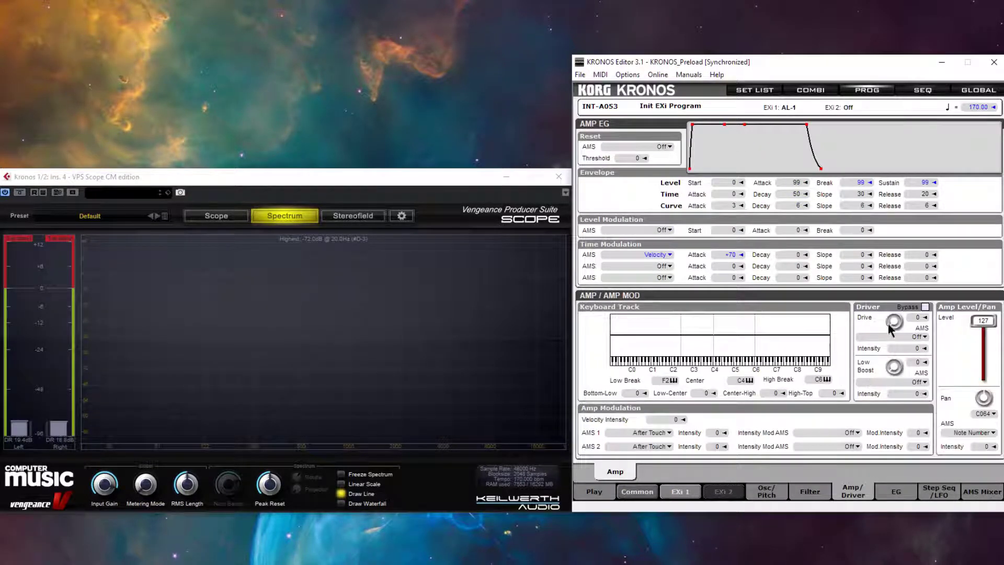
pyautogui.moveTo(890, 322); pyautogui.dragTo(892, 306)
pyautogui.moveTo(893, 367)
pyautogui.mouseDown()
pyautogui.moveTo(891, 330)
pyautogui.moveTo(885, 356)
pyautogui.mouseUp()
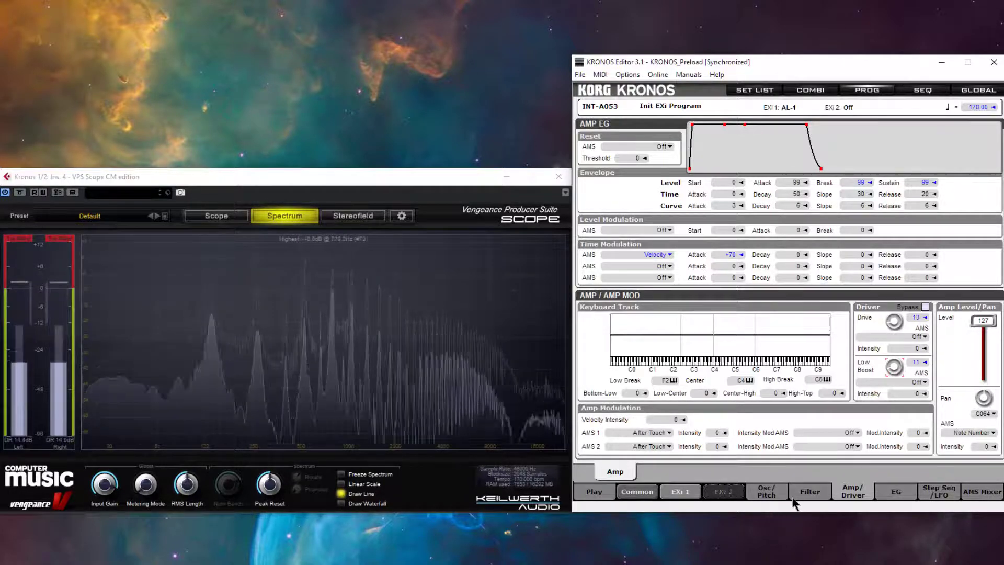
# Set up the drum track with preset pattern 016 Pop 6 98bpm, a shift of -12 and the GM program 10 ROOM Kit
pyautogui.click(637, 491)
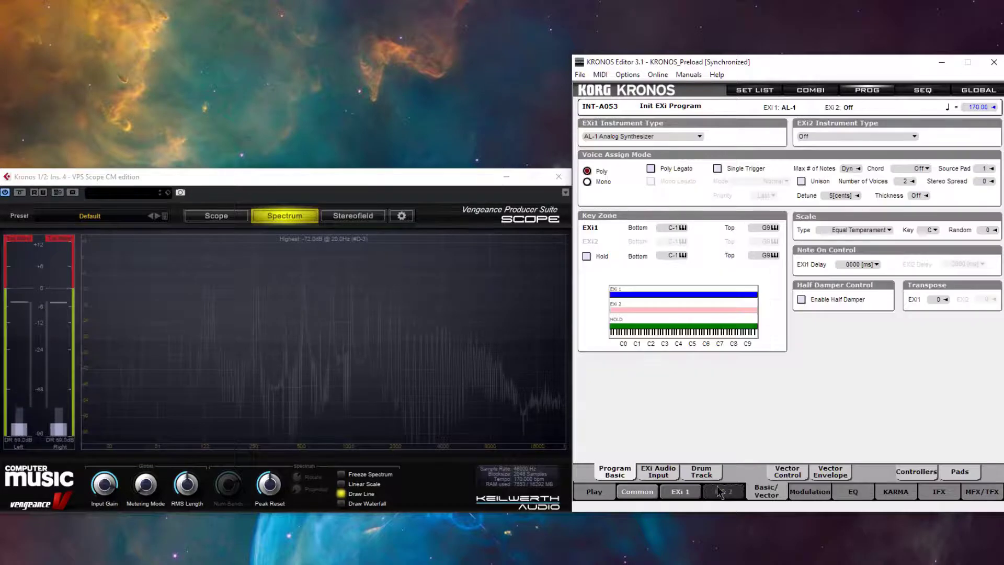
pyautogui.click(702, 472)
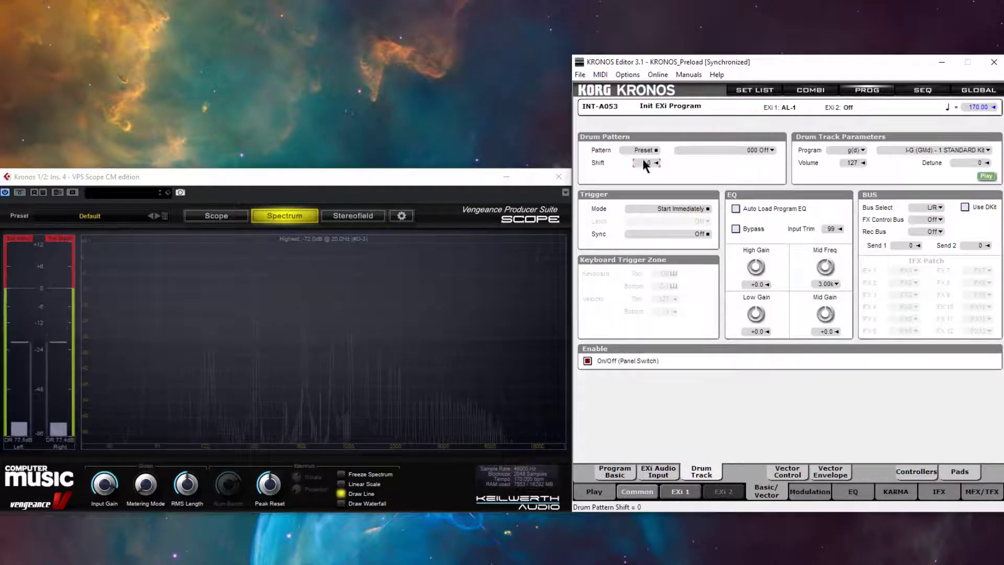
pyautogui.moveTo(642, 158); pyautogui.dragTo(696, 175)
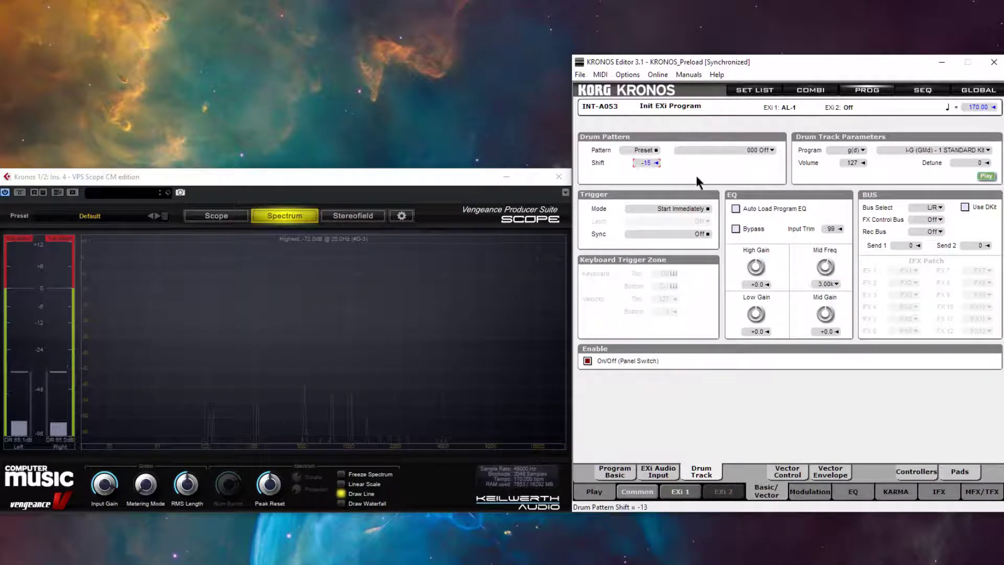
pyautogui.click(968, 150)
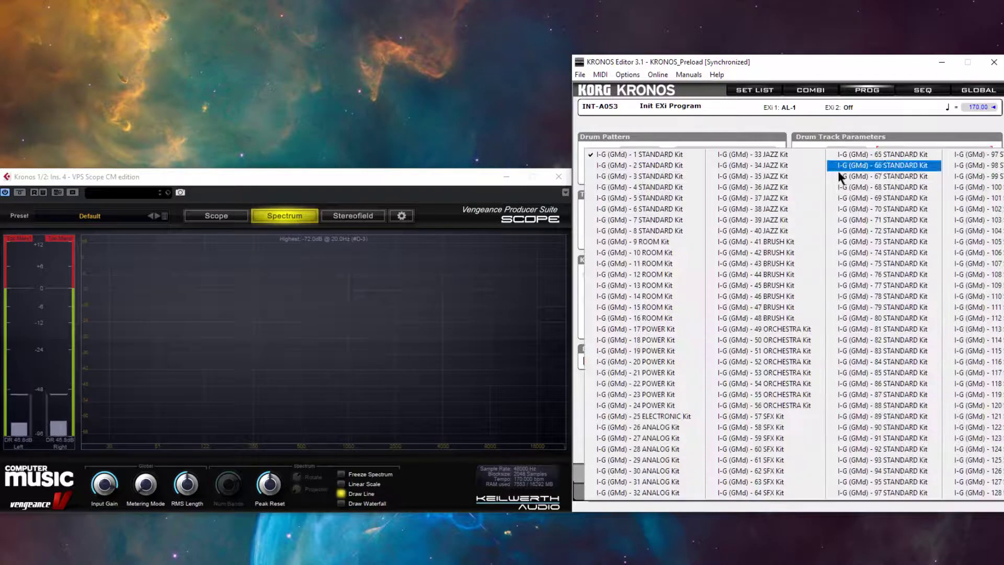
pyautogui.click(672, 253)
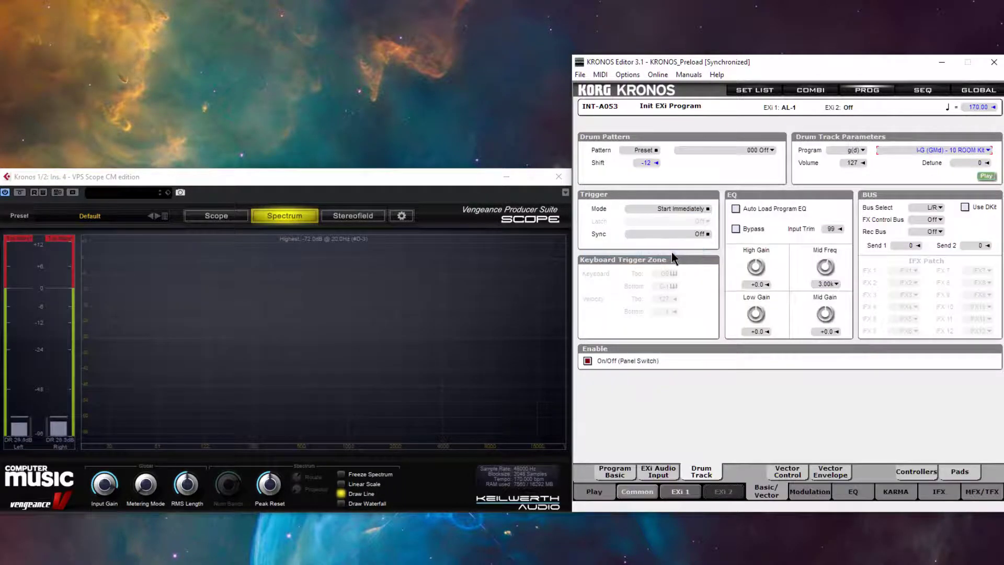
pyautogui.click(777, 151)
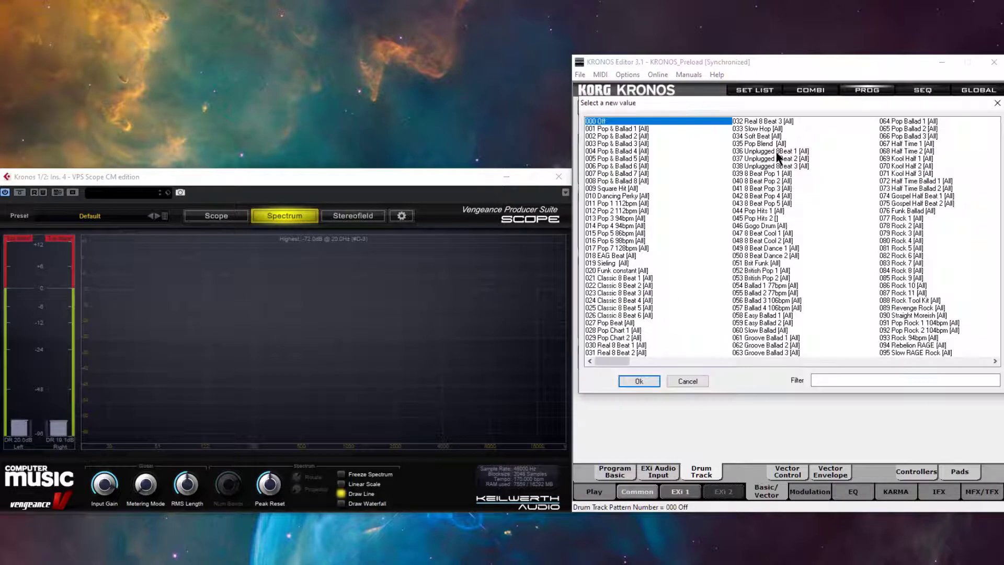
pyautogui.doubleClick(637, 243)
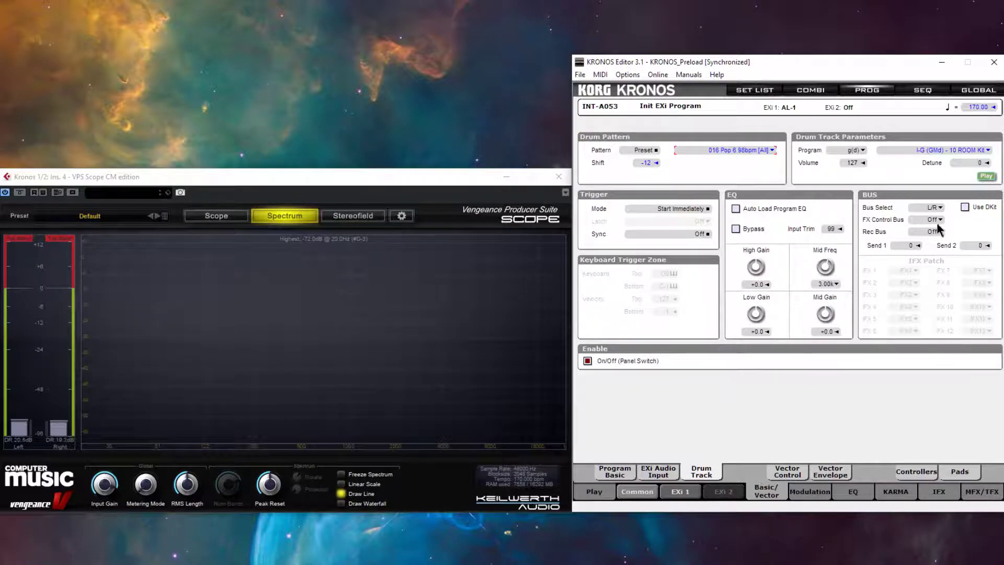
# Enable Use DKit and Auto Load Program EQ for the drum track and change its program to 11 ROOM Kit
pyautogui.click(965, 207)
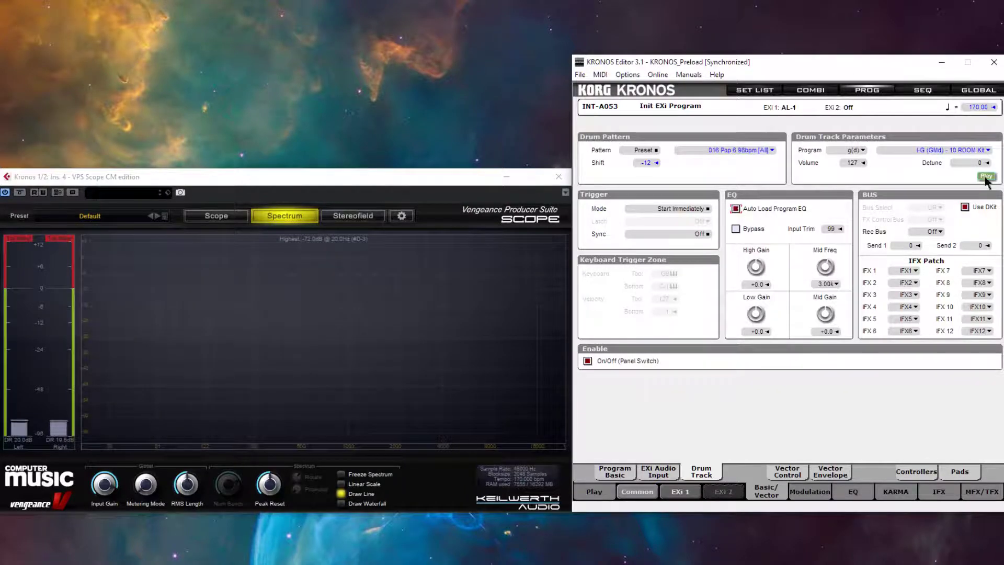
pyautogui.click(987, 150)
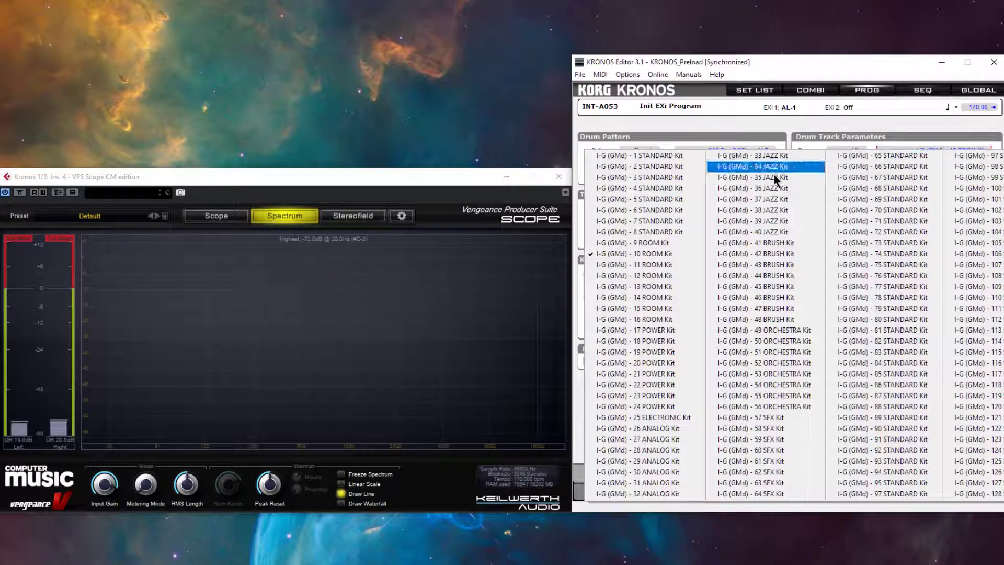
pyautogui.click(642, 263)
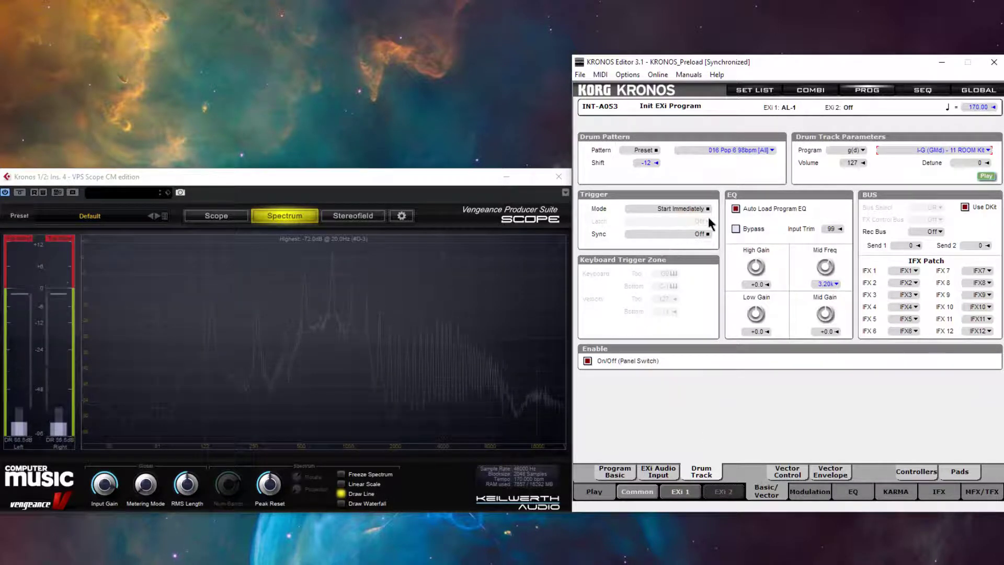
# Restart the drum track and change its preset pattern to 025 Classic 8 Beat 5
pyautogui.click(587, 360)
pyautogui.click(587, 360)
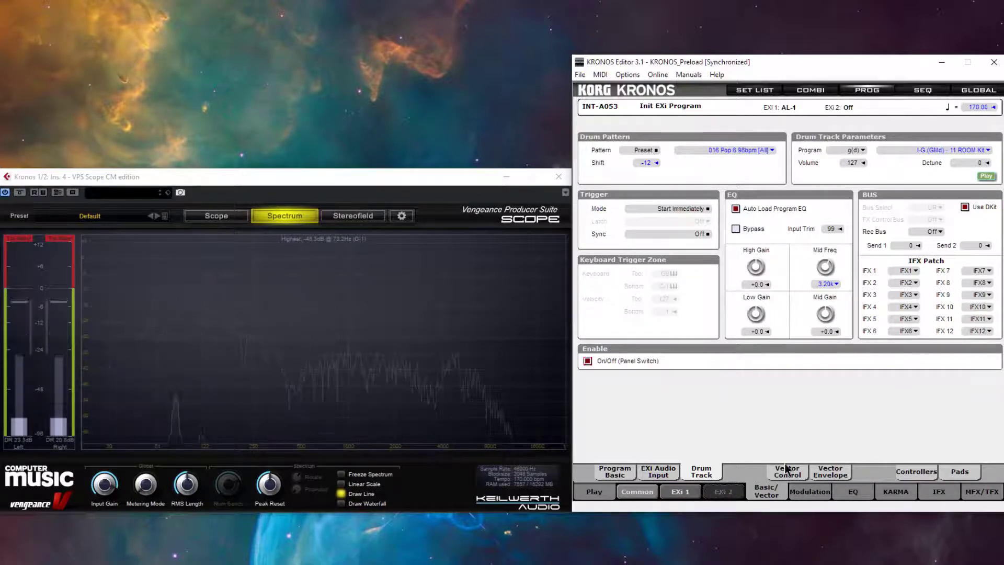
pyautogui.scroll(-1, 745, 152)
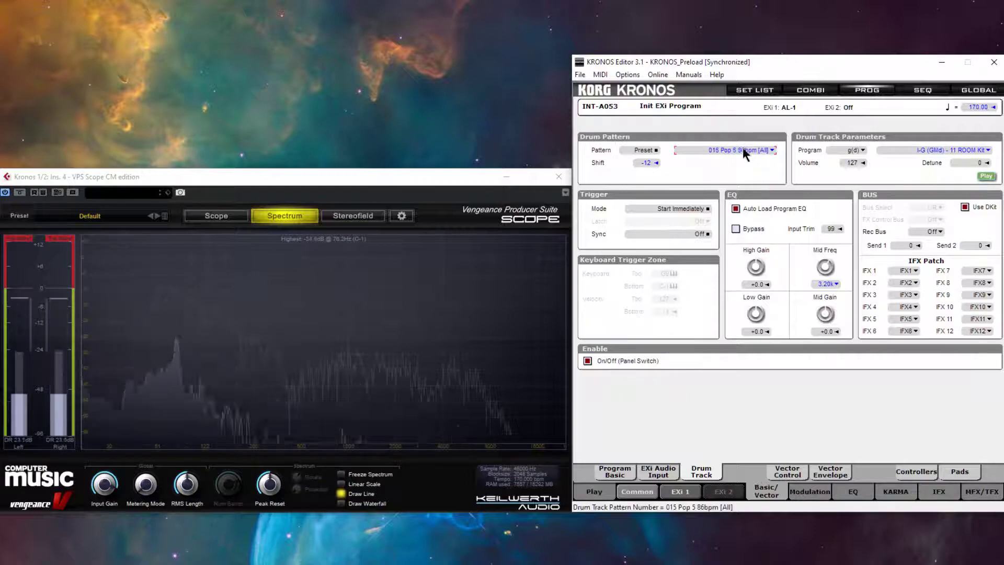
pyautogui.click(772, 151)
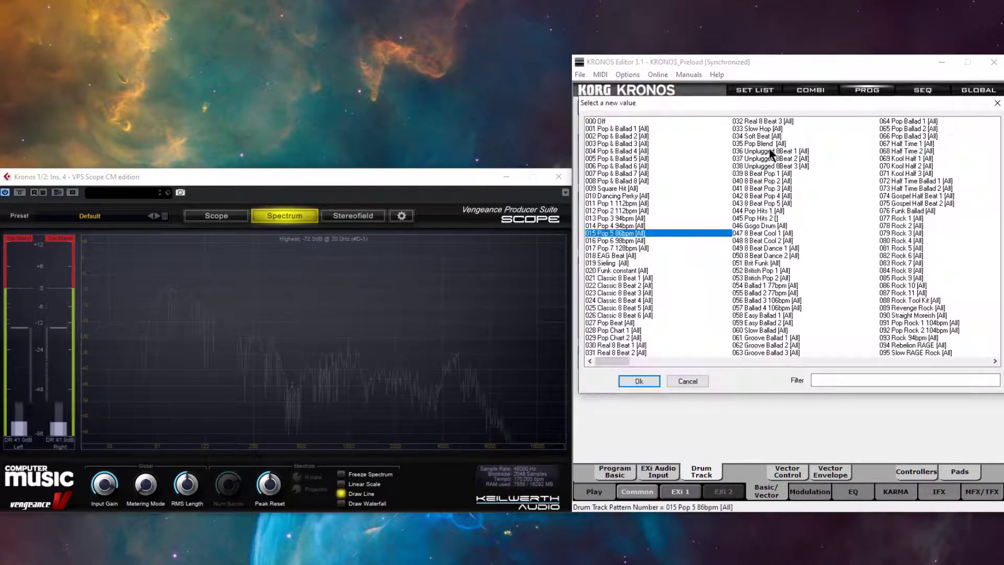
pyautogui.doubleClick(635, 307)
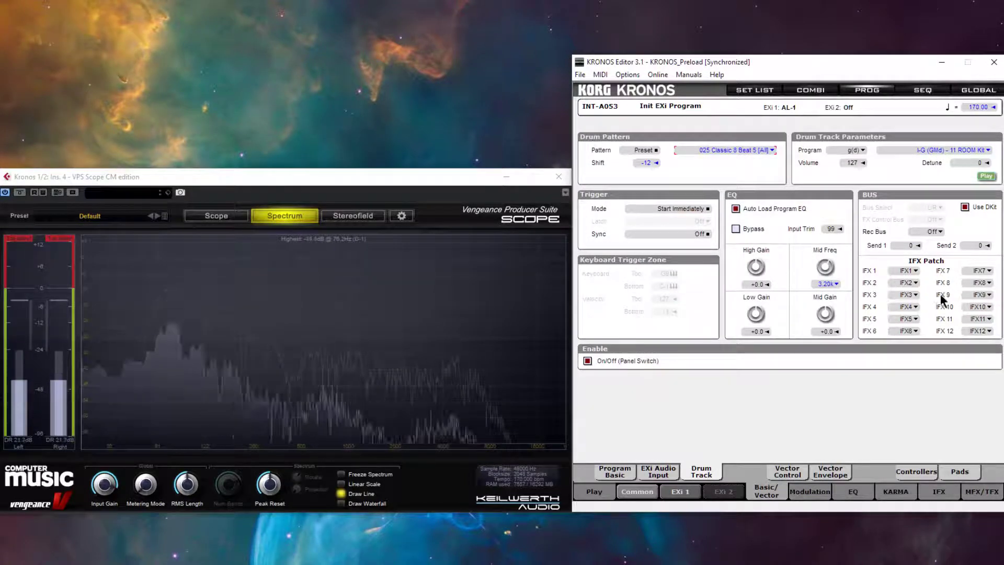
# Patch the drum track's IFX 5 to Off and IFX 1 to 4 to L/R, and set its trigger mode to Wait KBD Trig
pyautogui.click(916, 319)
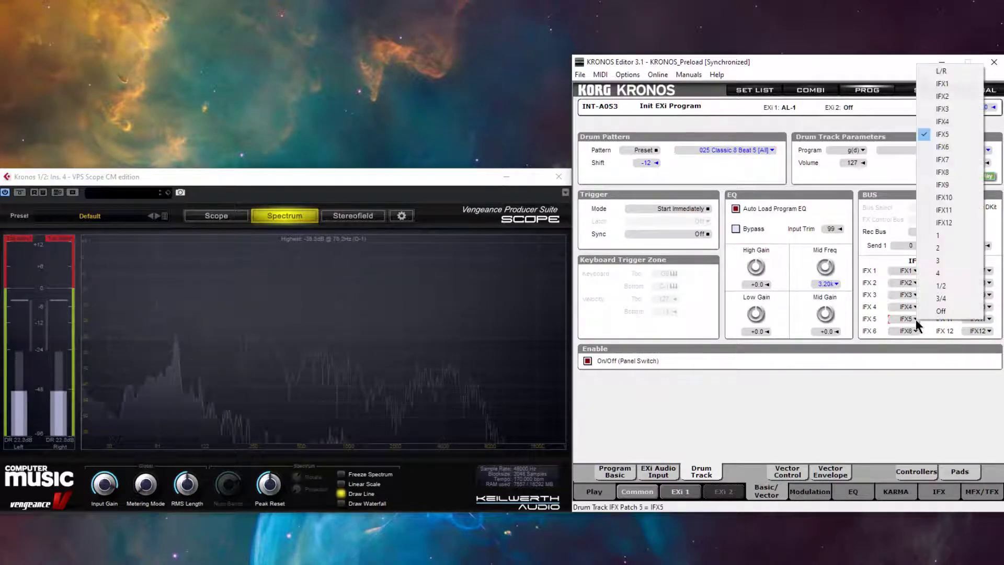
pyautogui.click(942, 315)
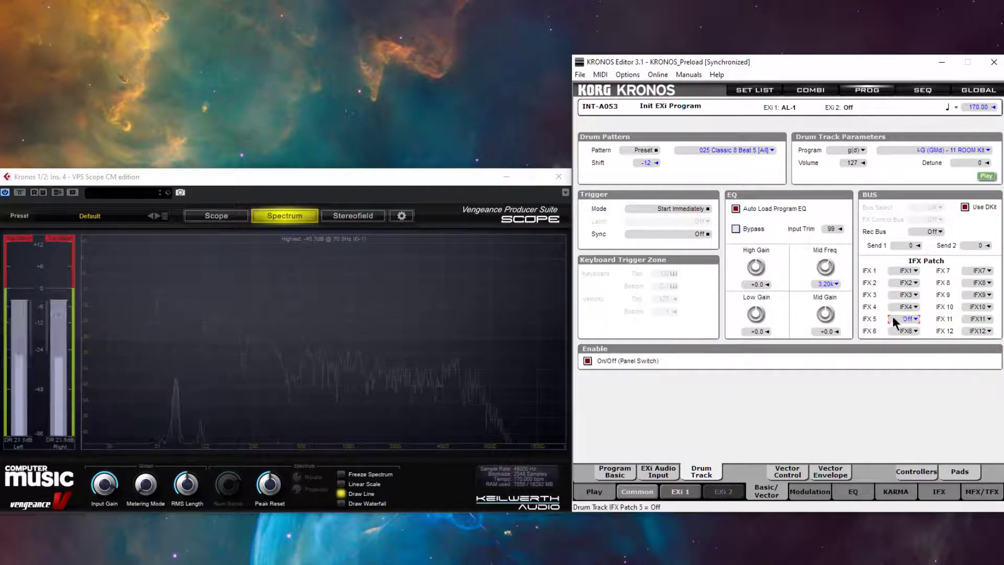
pyautogui.click(916, 271)
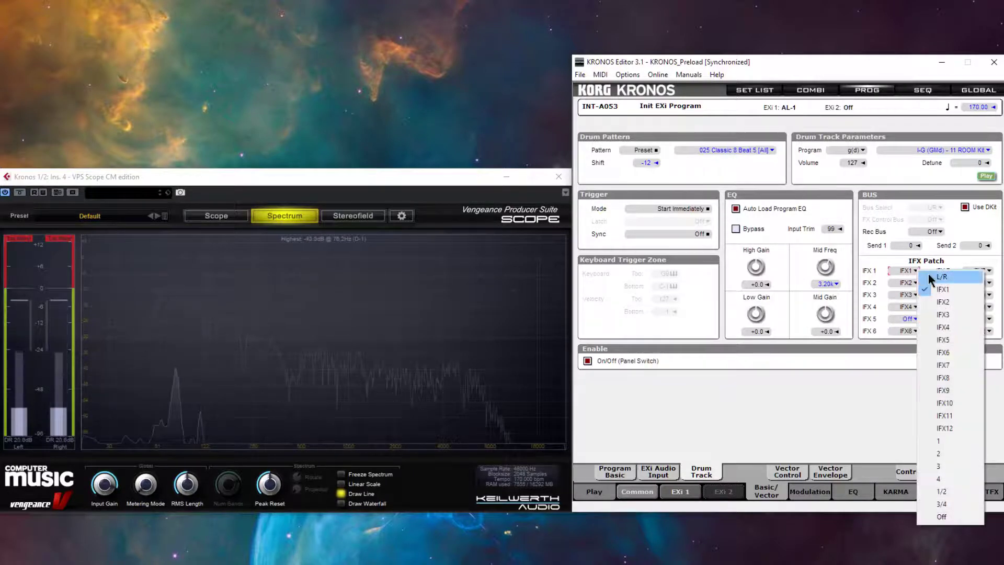
pyautogui.click(934, 277)
pyautogui.click(911, 283)
pyautogui.click(934, 289)
pyautogui.click(910, 295)
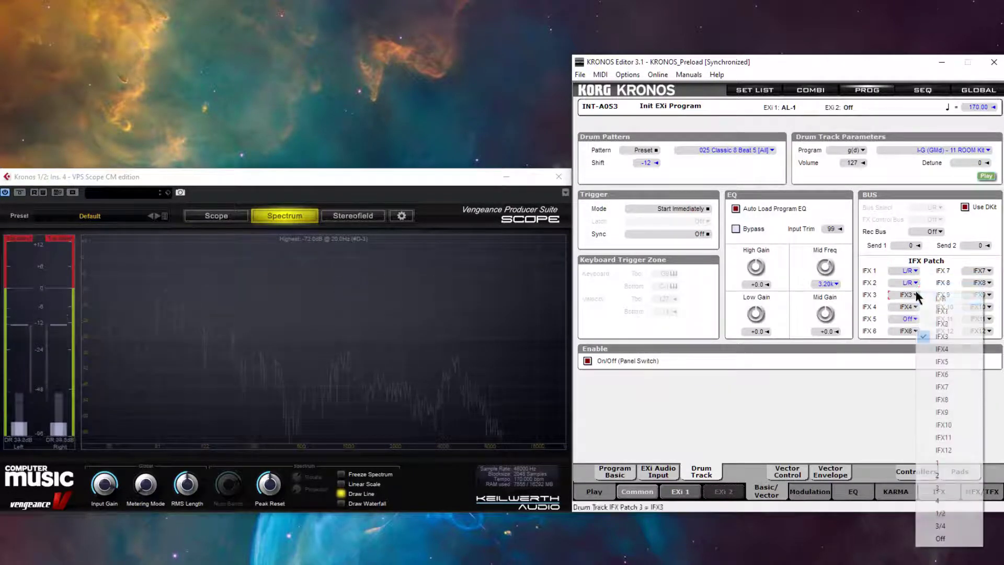
pyautogui.click(931, 302)
pyautogui.click(917, 307)
pyautogui.click(931, 314)
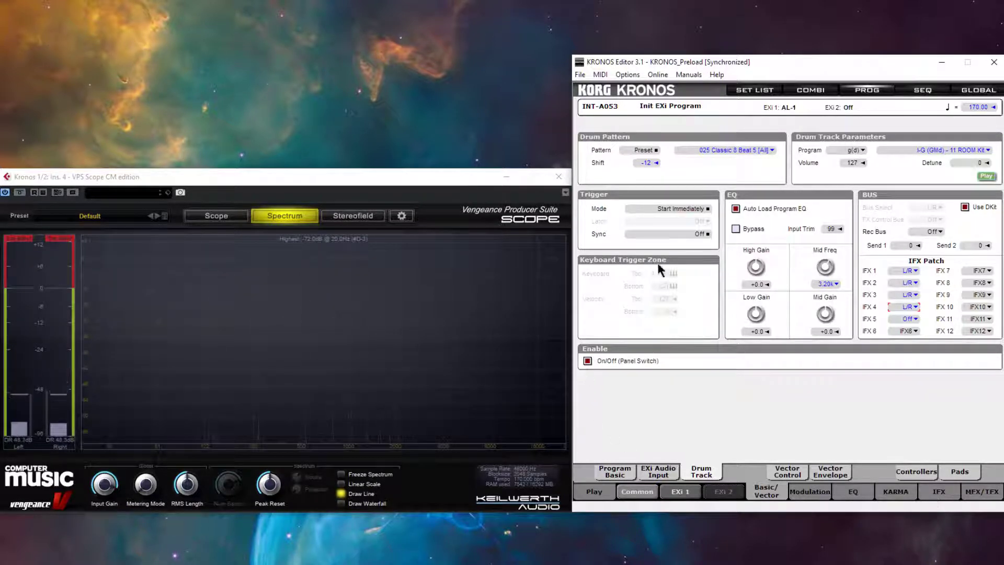
pyautogui.click(708, 208)
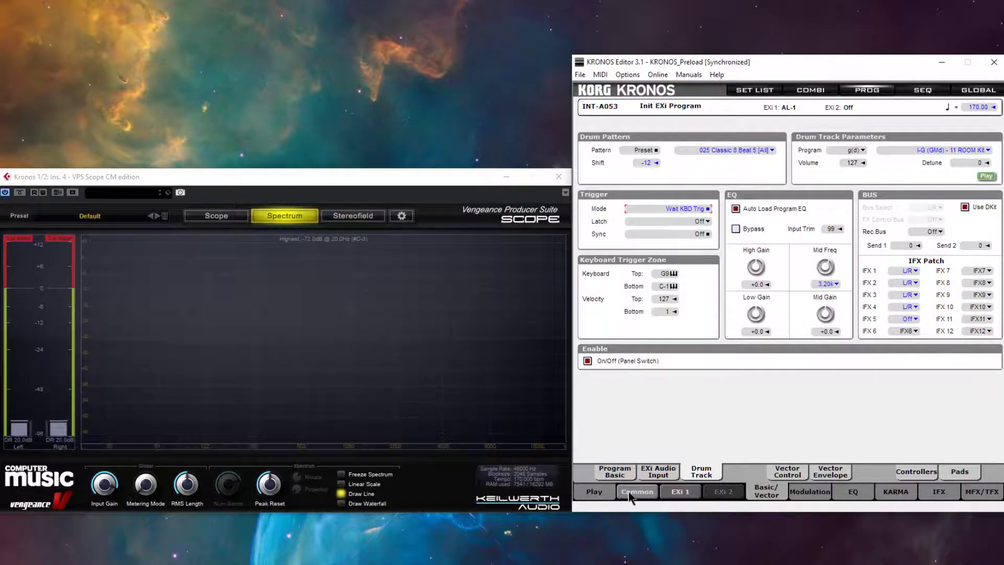
# Set the LFO phase of the Stereo Random Phaser in IFX1 to +30 degrees
pyautogui.click(940, 492)
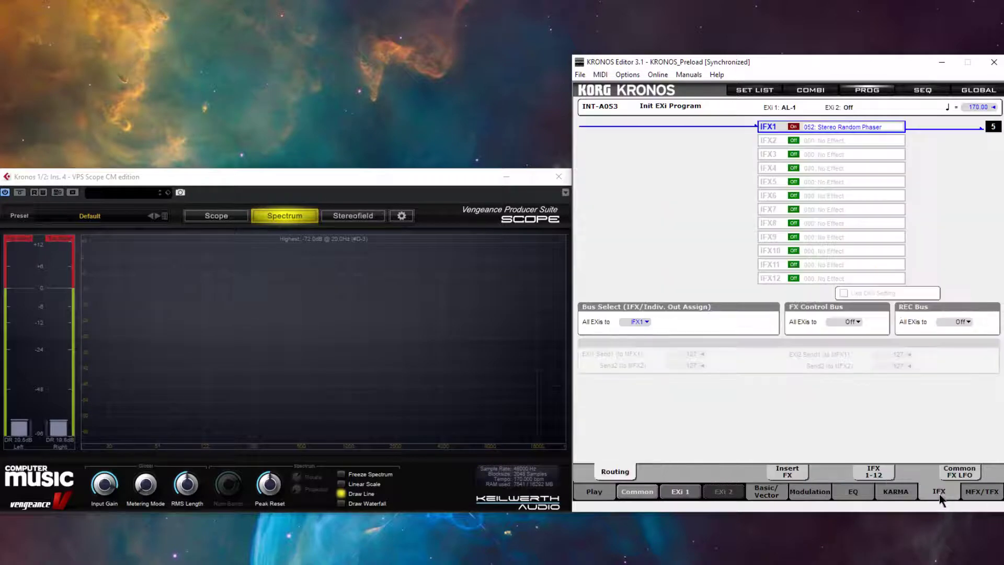
pyautogui.click(870, 473)
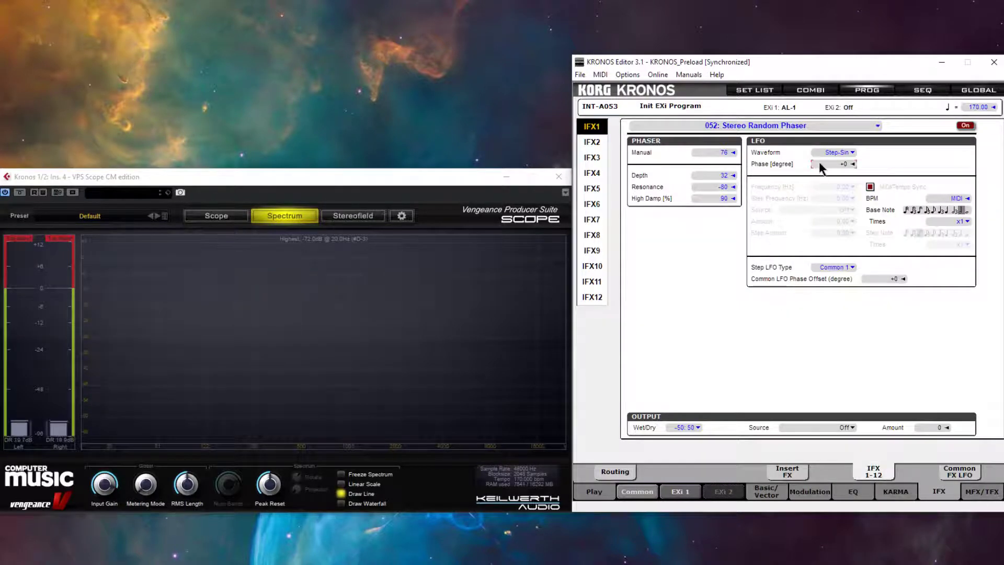
pyautogui.moveTo(819, 161); pyautogui.dragTo(821, 166)
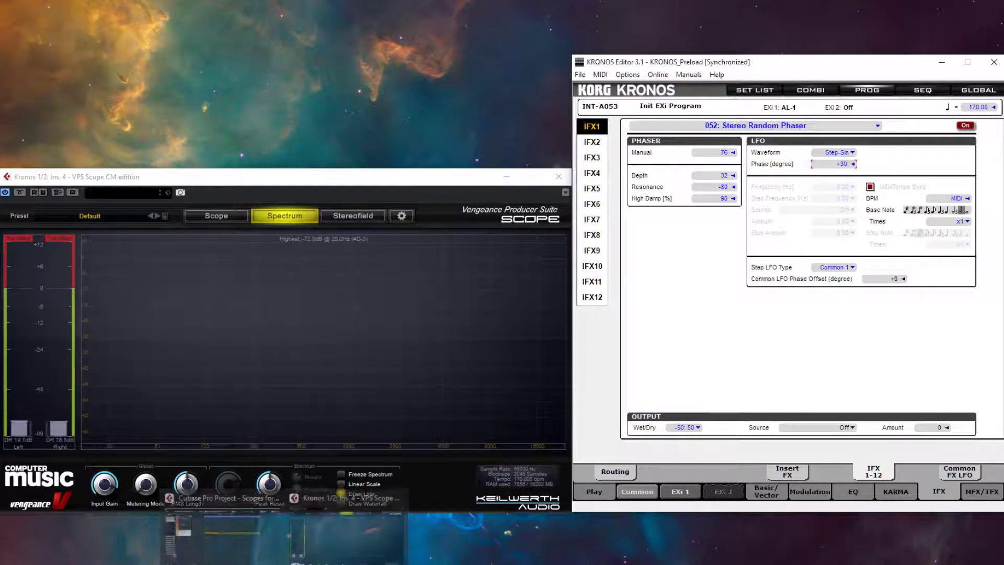
# Switch to the Cubase project and play the Zebra2 01 part on the To Kronos track from bar 5
pyautogui.click(238, 536)
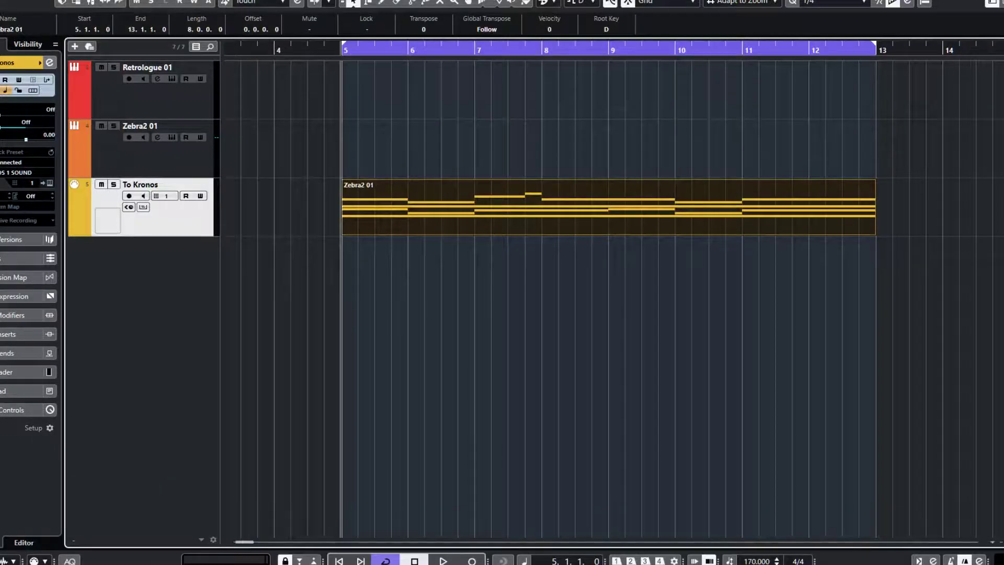
pyautogui.click(443, 561)
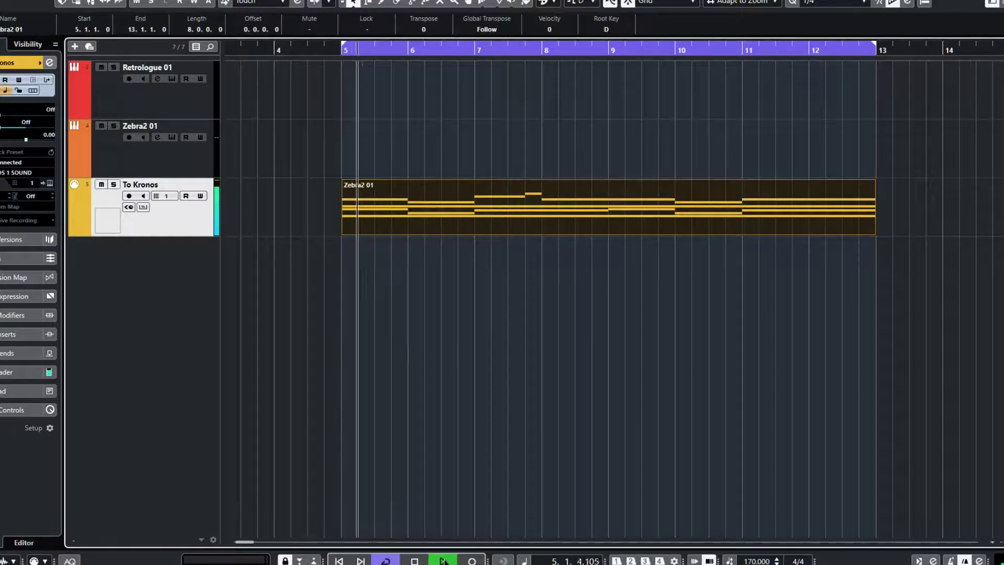
pyautogui.press('space')
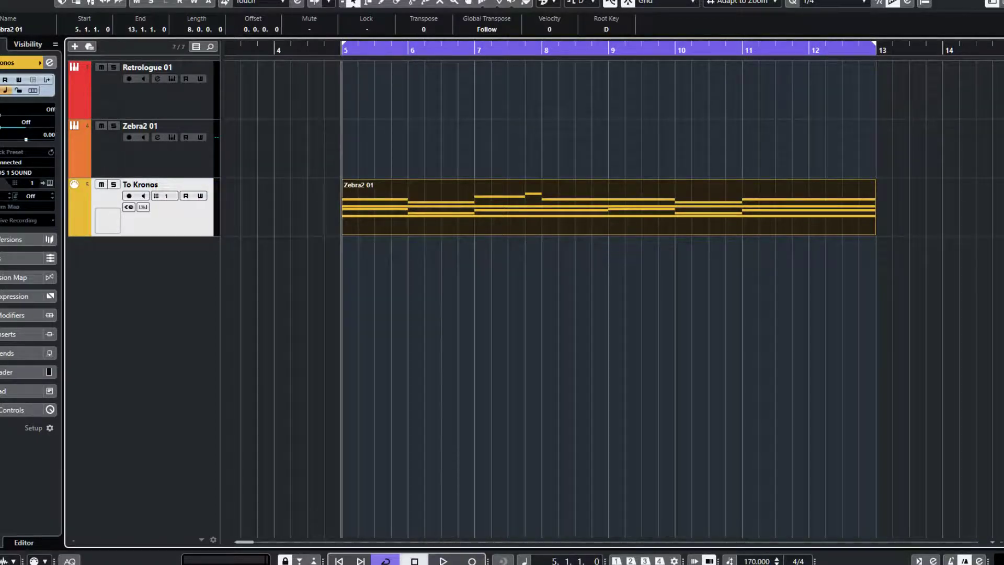
pyautogui.click(444, 560)
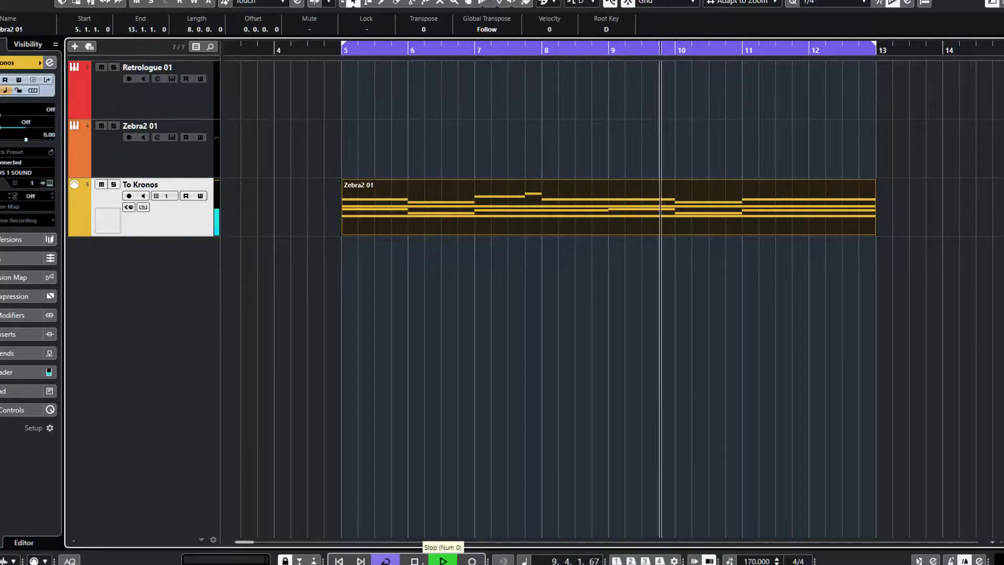
# Set the Stereo Random Phaser's Wet/Dry to -20:80 in the KRONOS Editor during playback, and stop the Cubase playback
pyautogui.hotkey('alt', 'Tab')
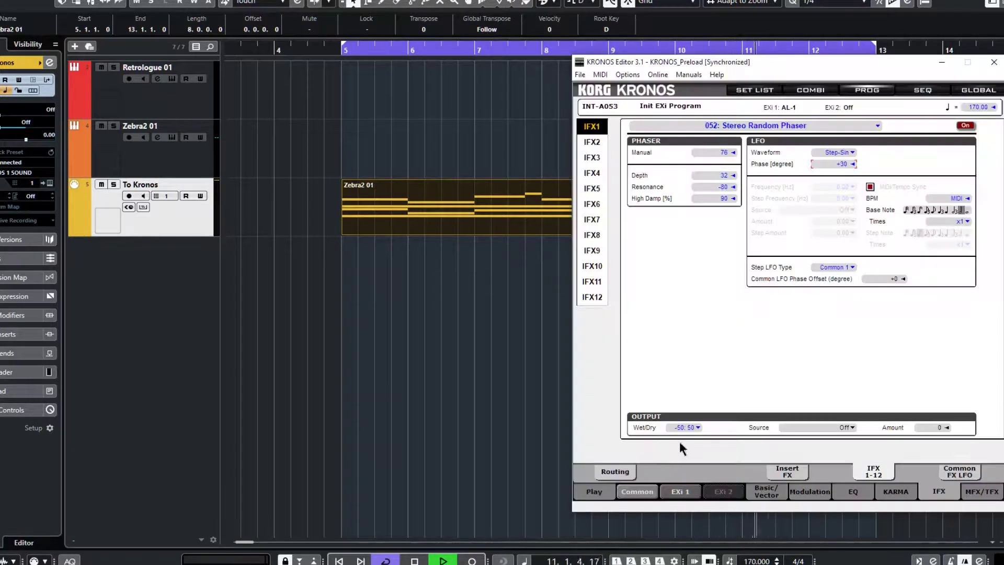
pyautogui.moveTo(680, 429); pyautogui.dragTo(679, 391)
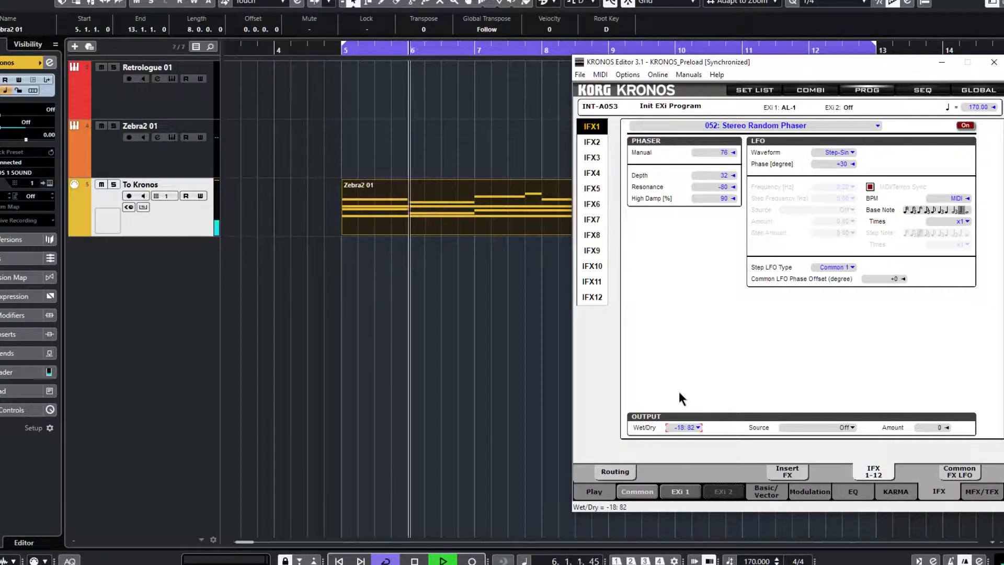
pyautogui.moveTo(679, 391); pyautogui.dragTo(679, 393)
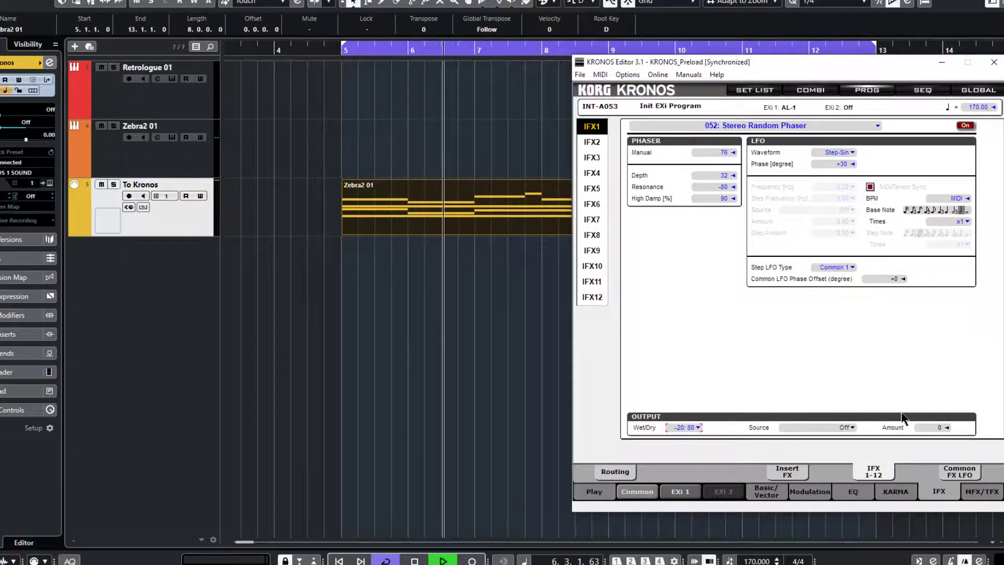
pyautogui.click(679, 495)
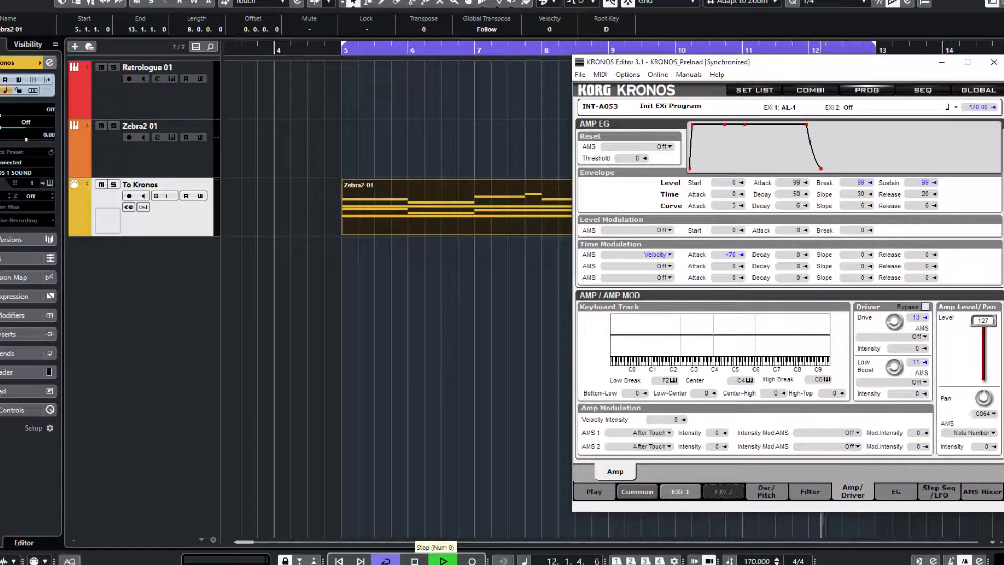
pyautogui.click(415, 561)
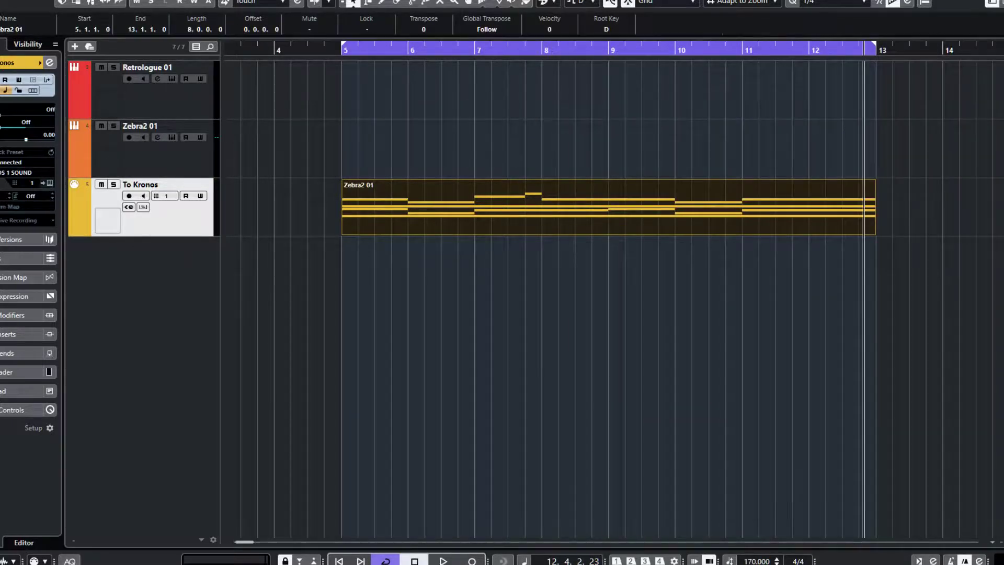
# Return to the KRONOS Editor and load program 52 Stereo Random Phaser from bank INT-A
pyautogui.hotkey('alt', 'Tab')
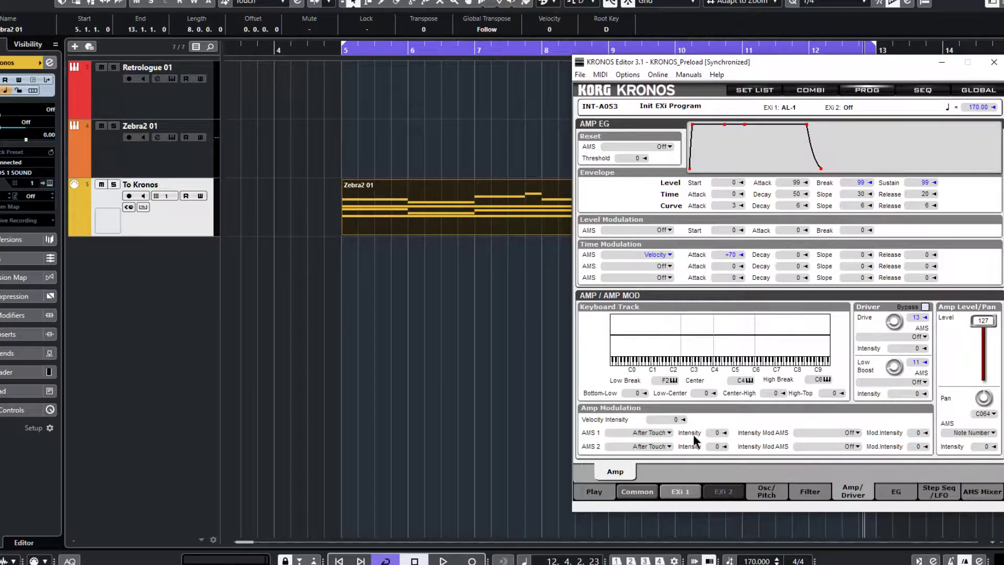
pyautogui.click(603, 490)
pyautogui.click(649, 471)
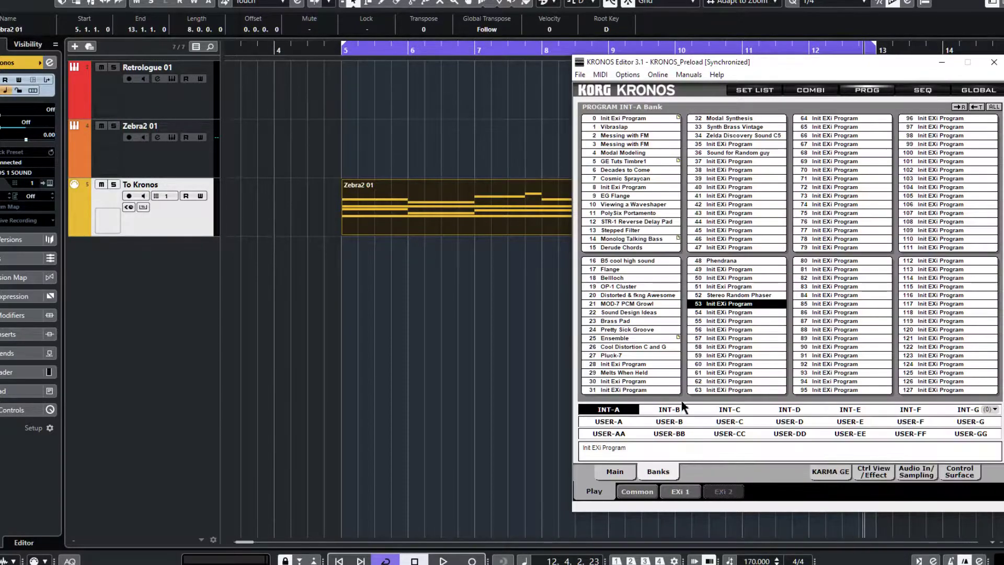
pyautogui.doubleClick(726, 296)
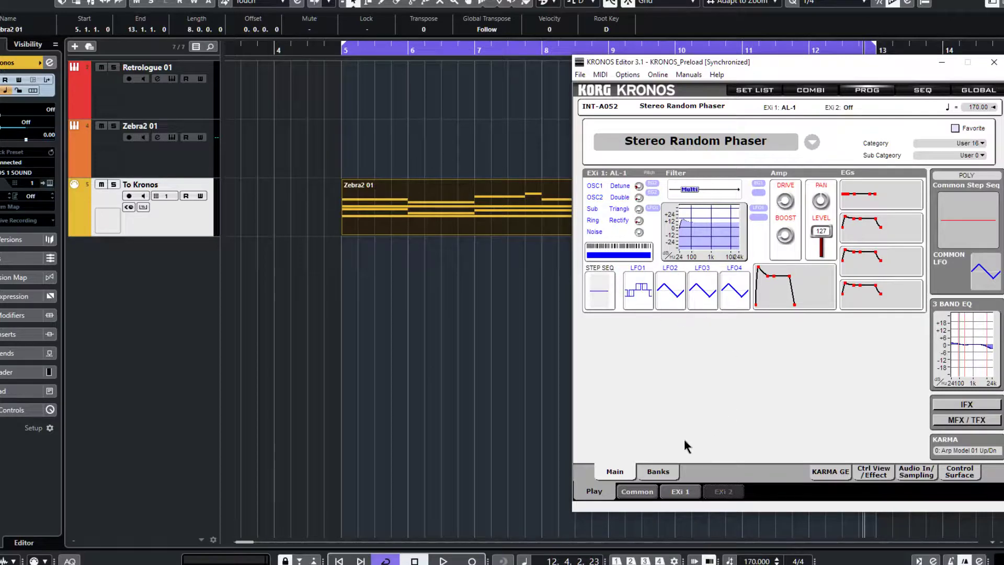
# Play the Zebra2 01 part from bar 5 in Cubase, turn off cycle mode during playback, and stop past the part's end
pyautogui.click(416, 560)
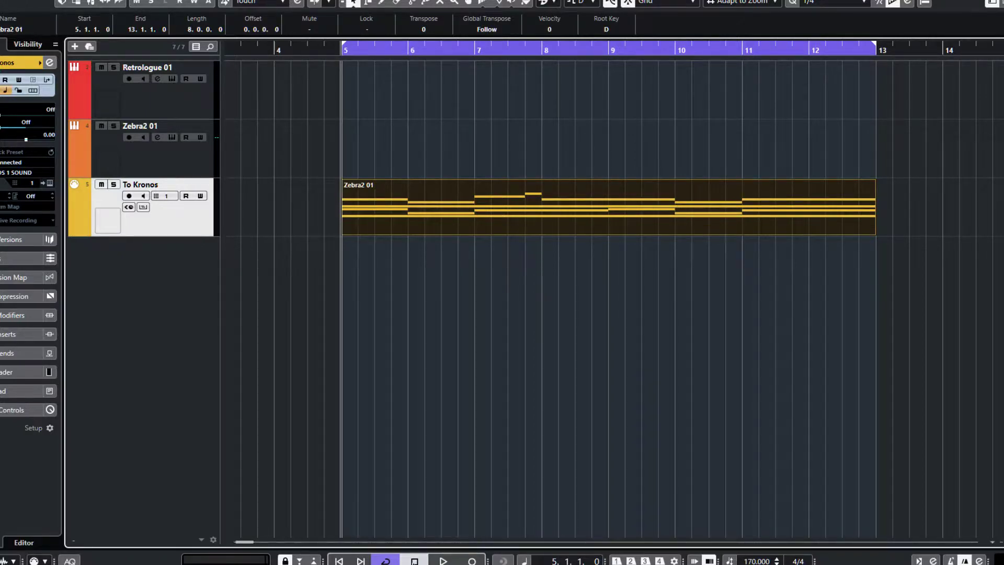
pyautogui.press('space')
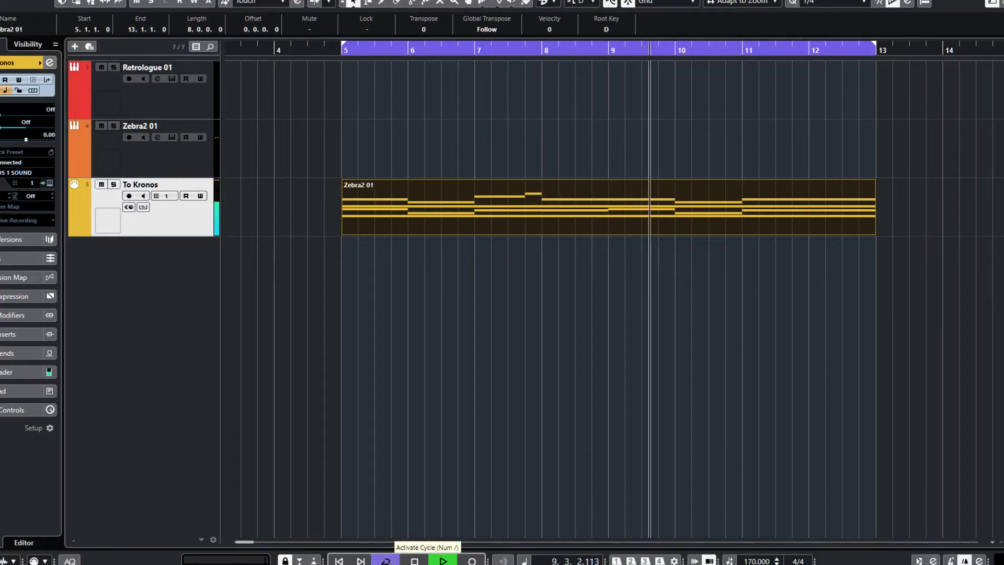
pyautogui.click(386, 561)
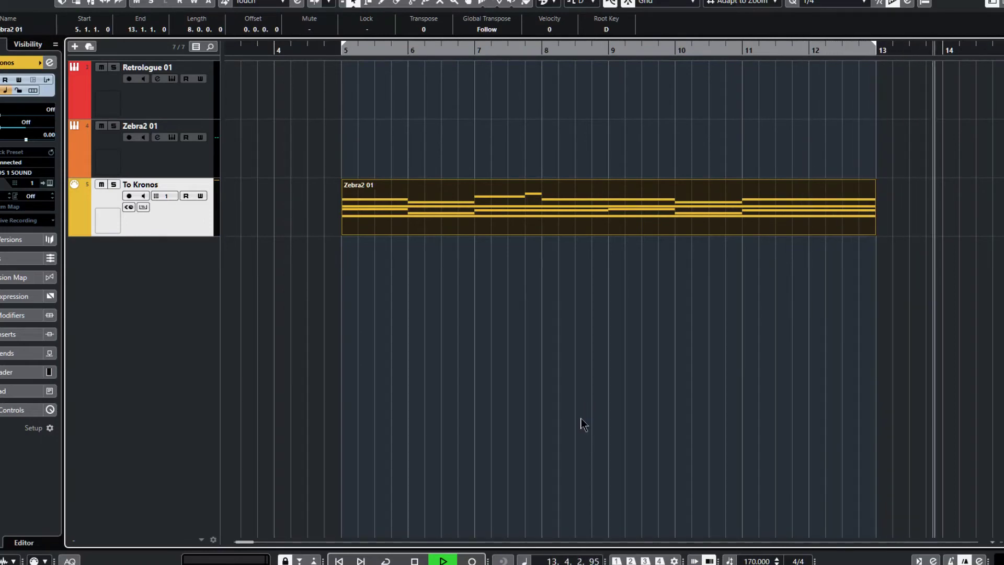
pyautogui.press('space')
pyautogui.hotkey('alt', 'Tab')
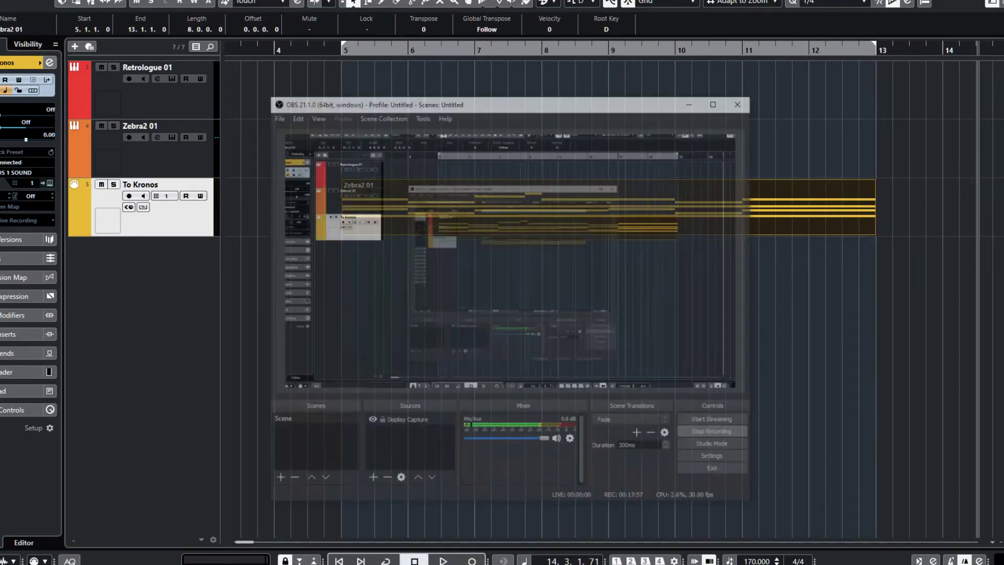